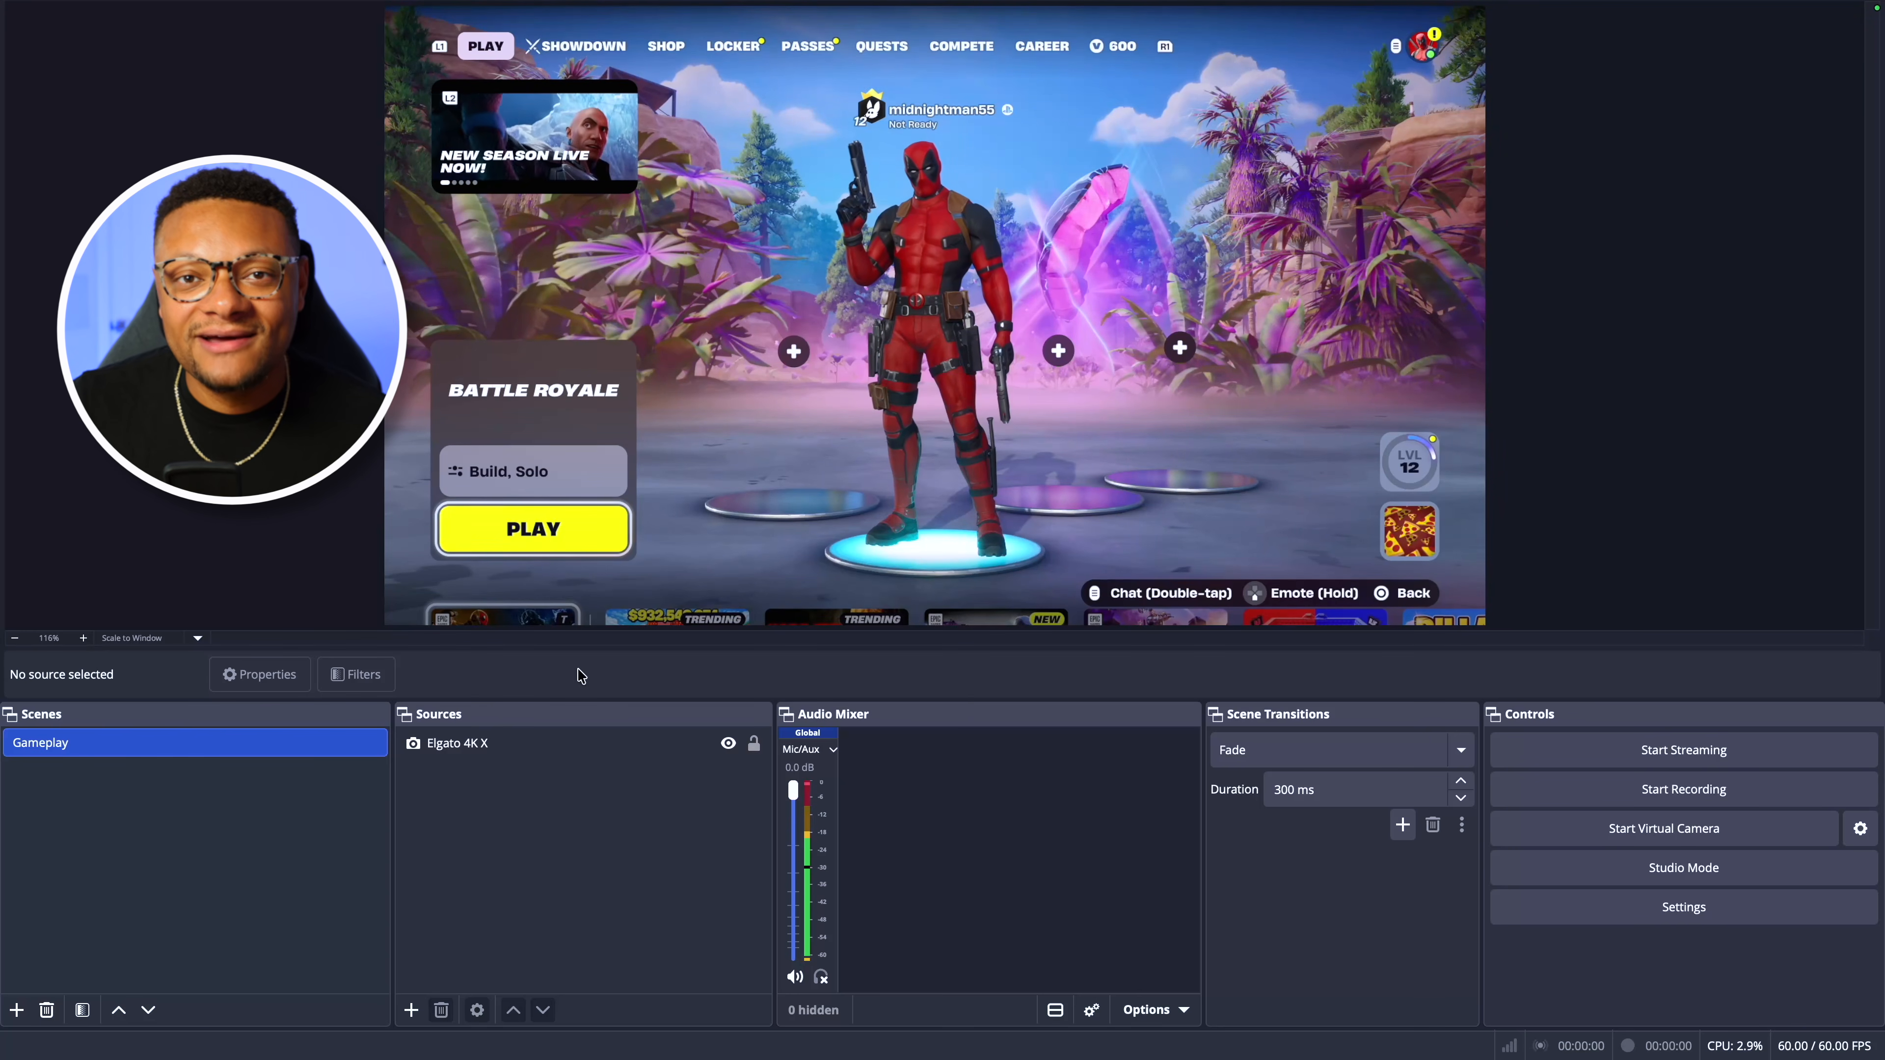
- Add a new Audio Input Capture source named "Elgato Audio" to the Gameplay scene
left_click(609, 744)
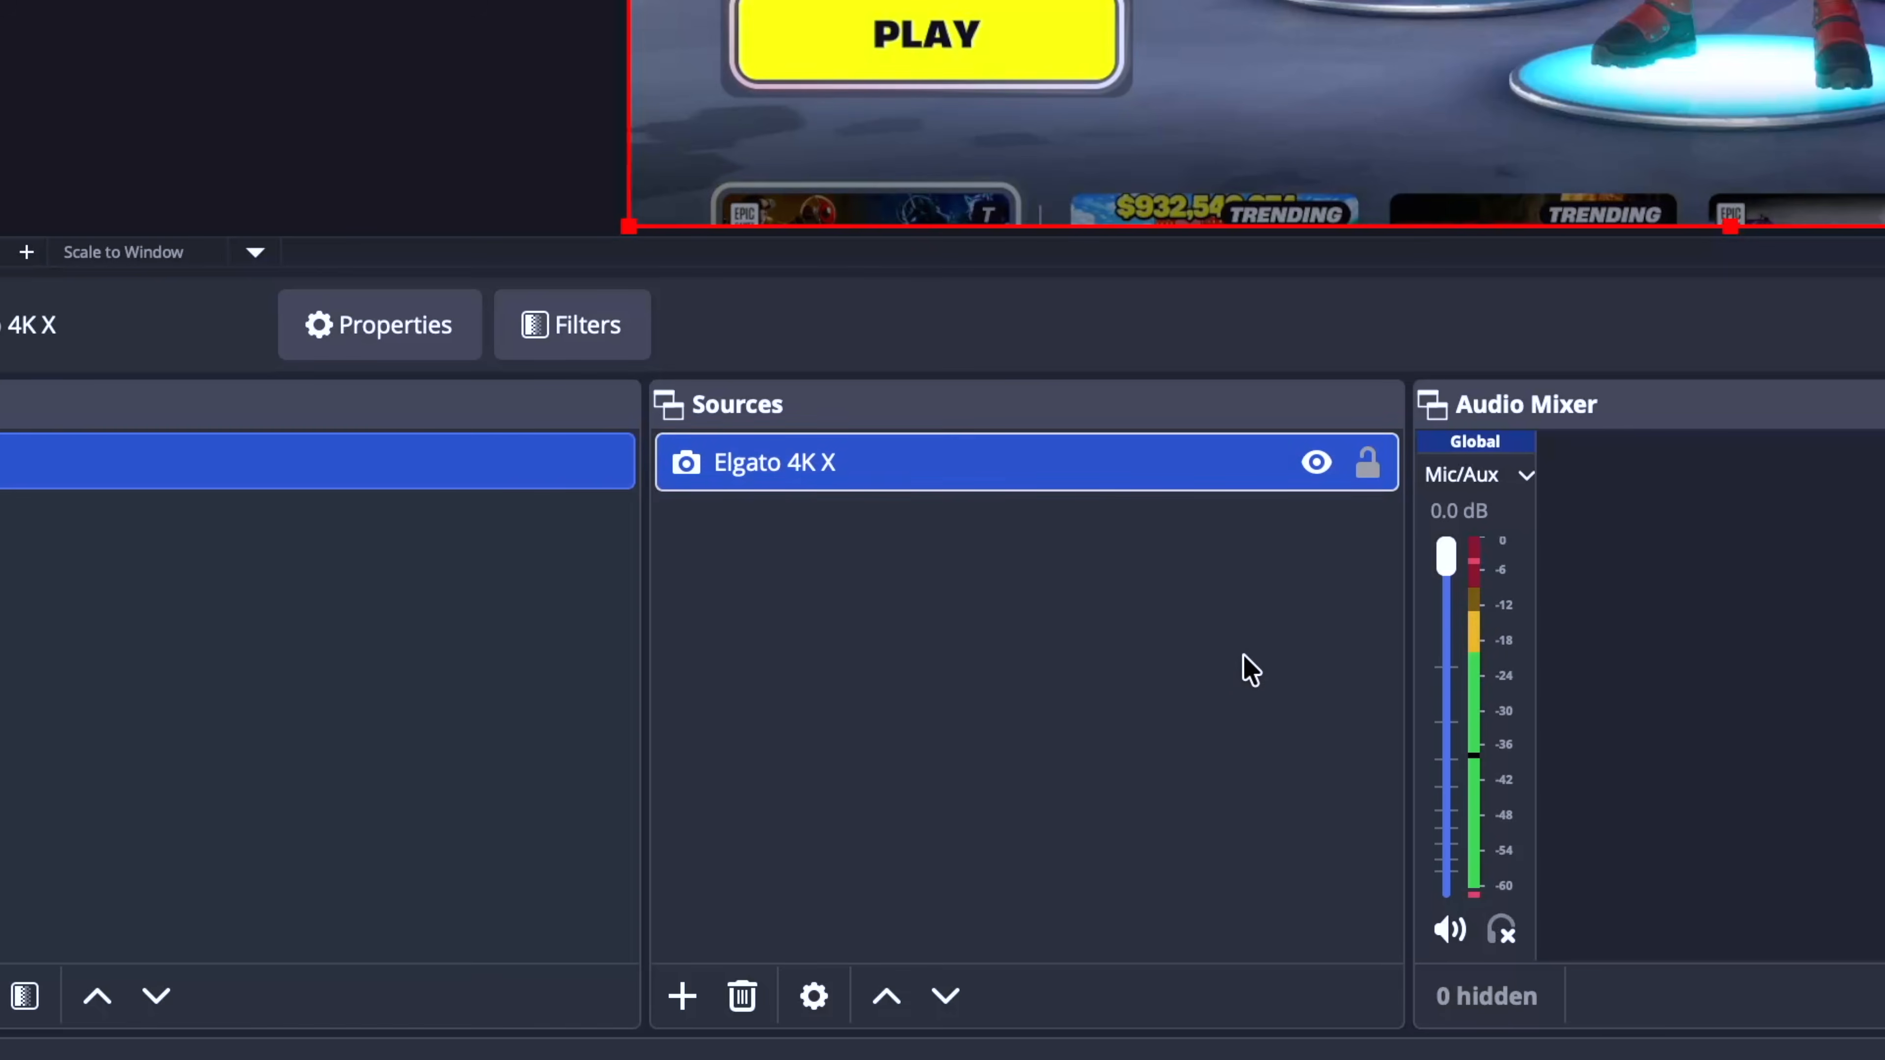
left_click(668, 843)
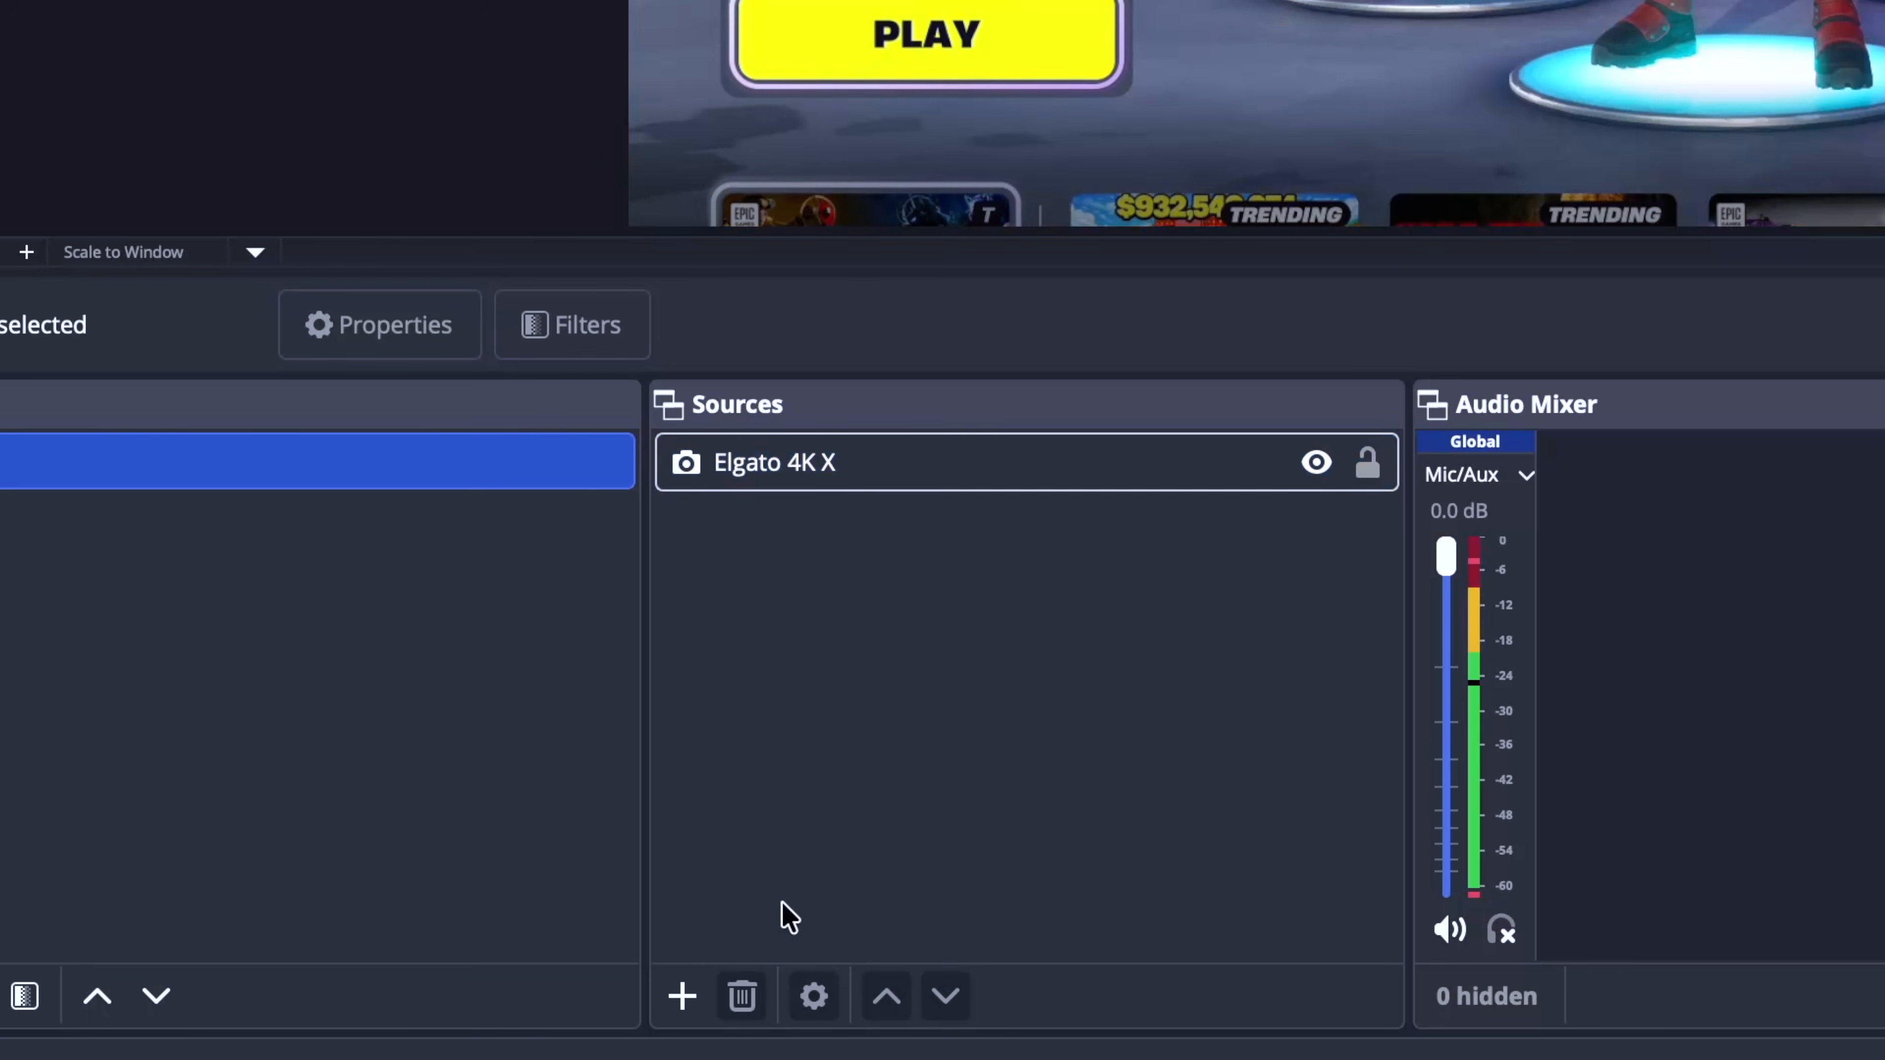
left_click(683, 996)
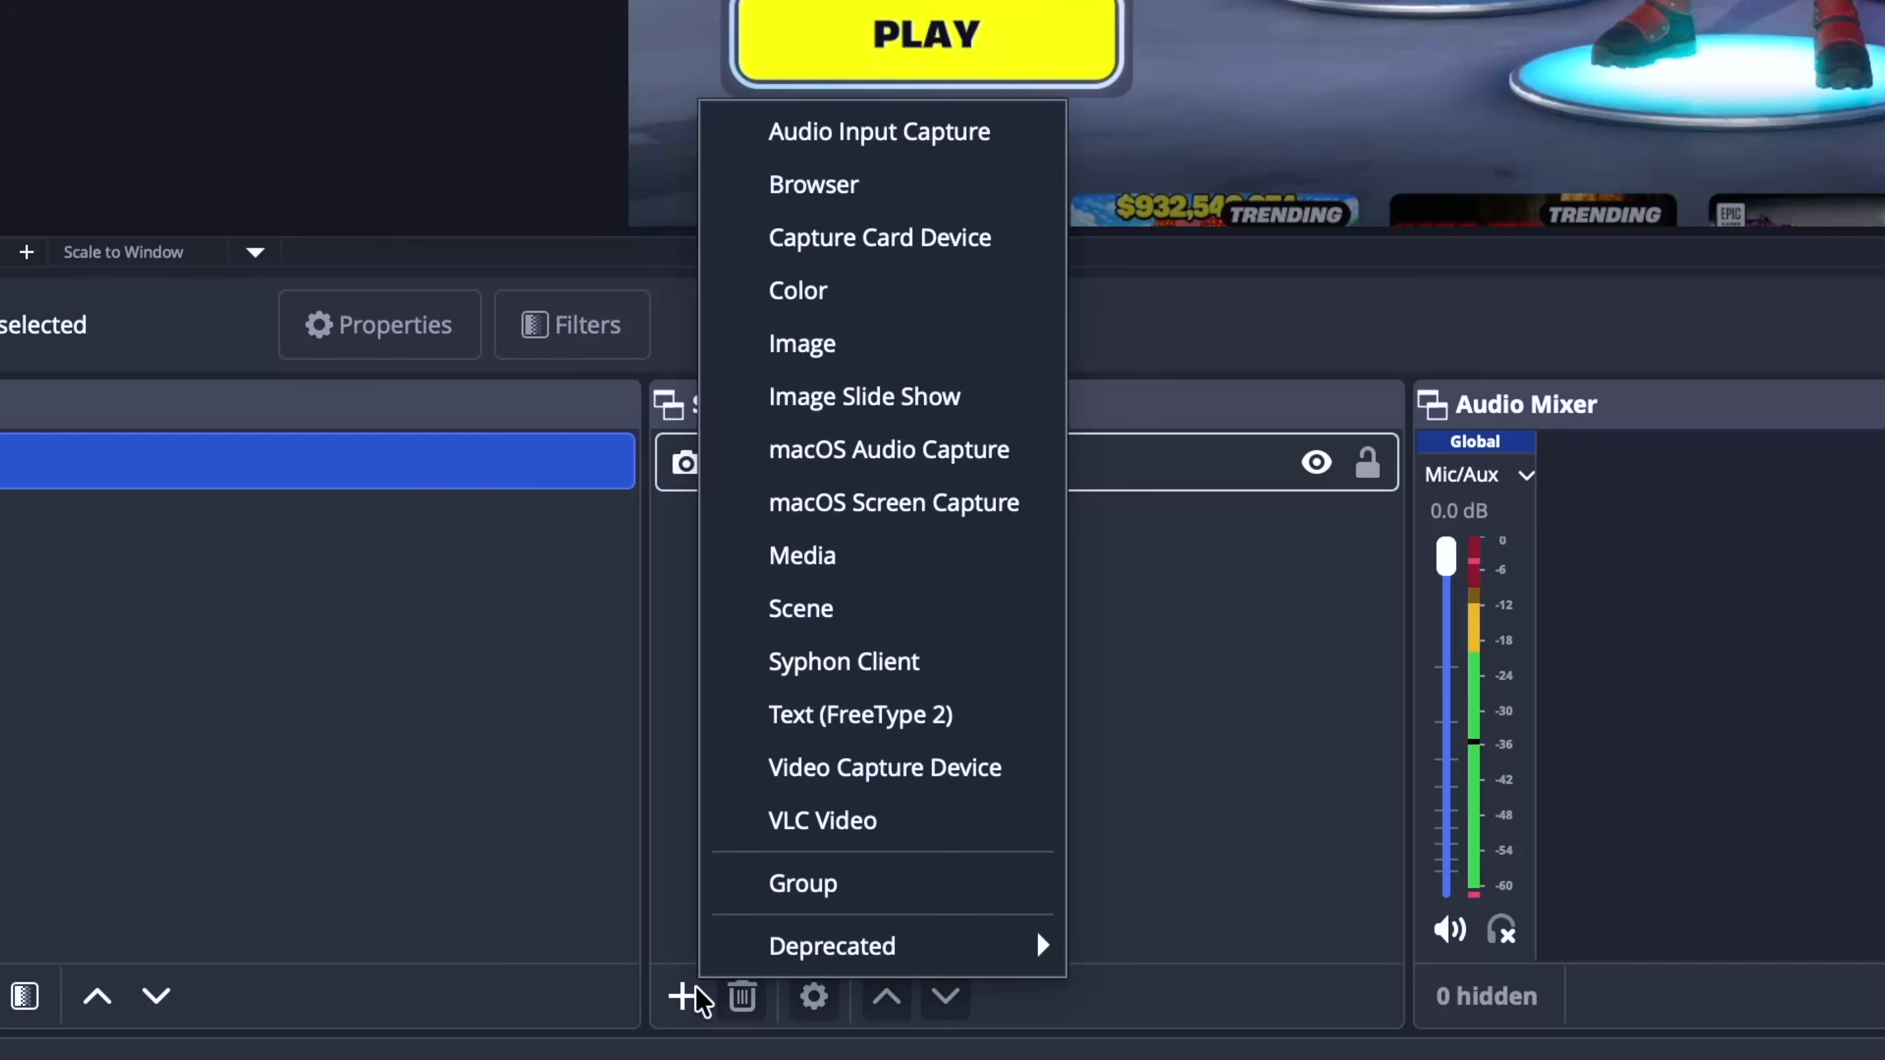
left_click(895, 147)
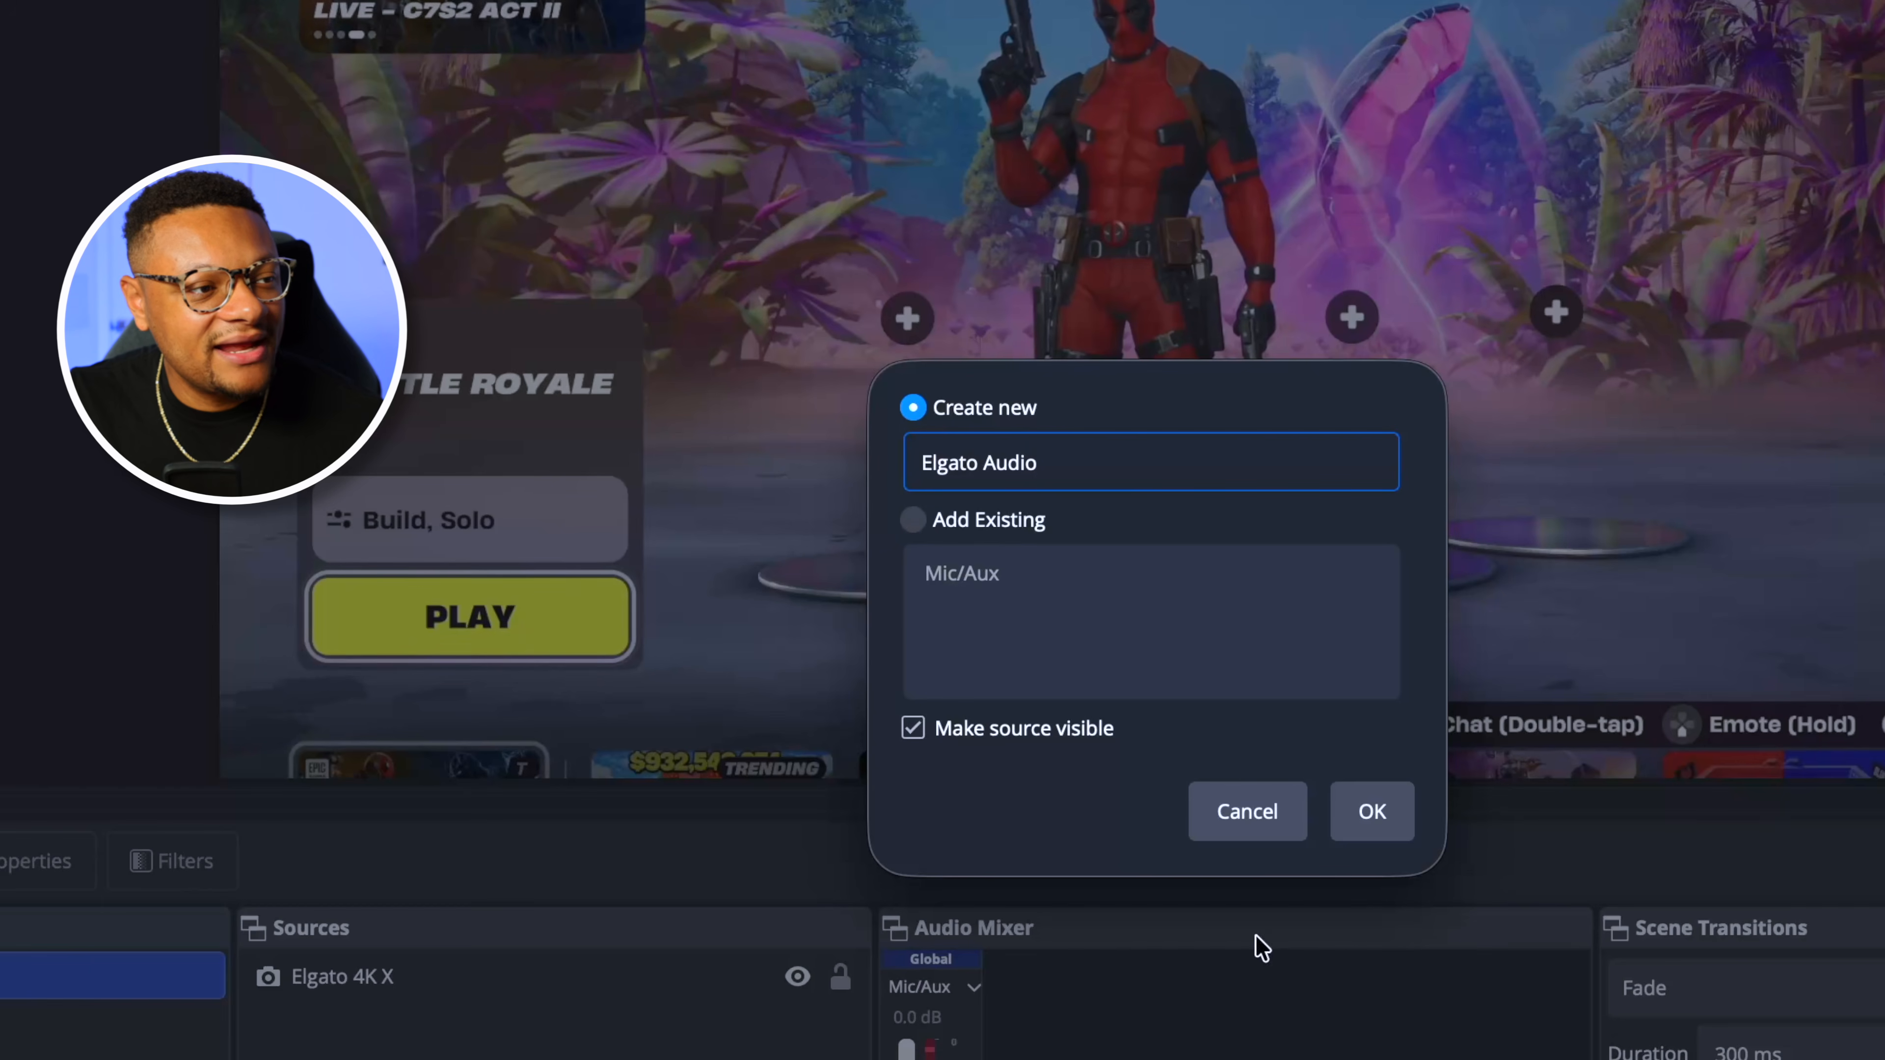
left_click(1366, 824)
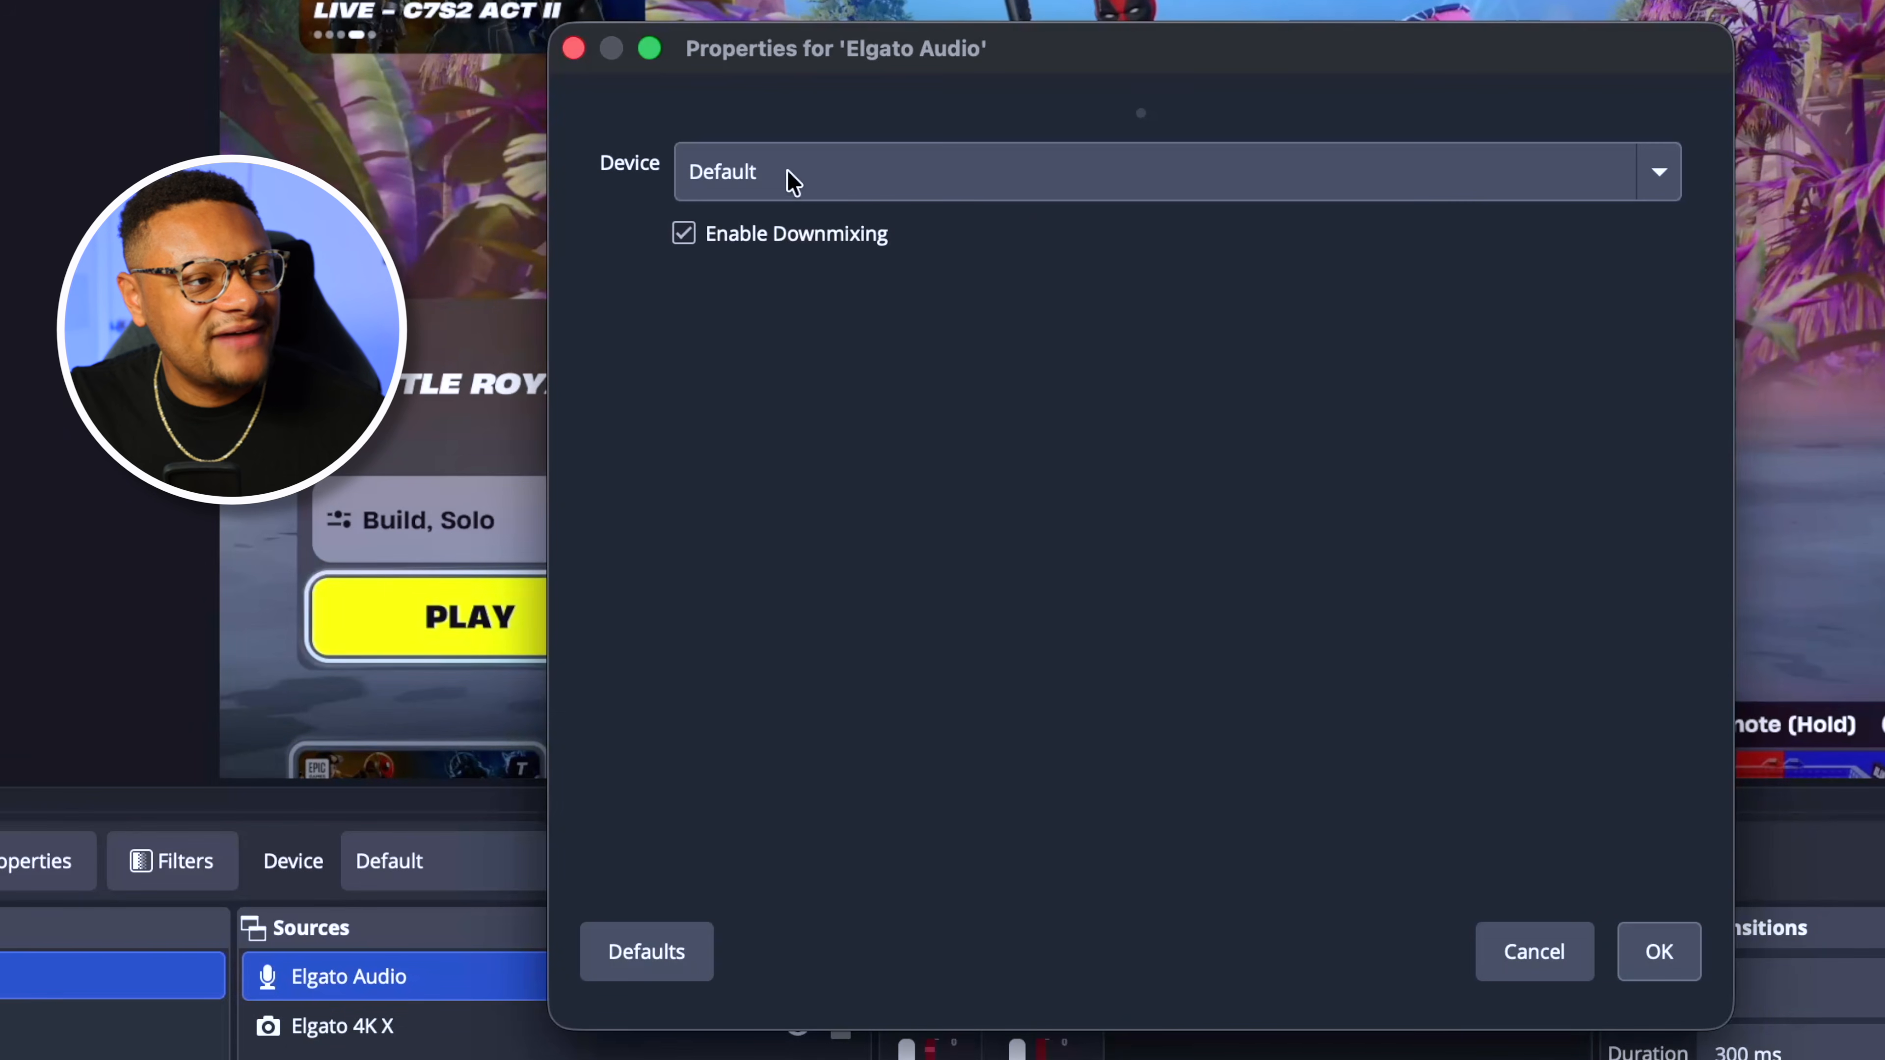
- Set the Elgato Audio source's device to Elgato 4K X and confirm its properties
left_click(793, 181)
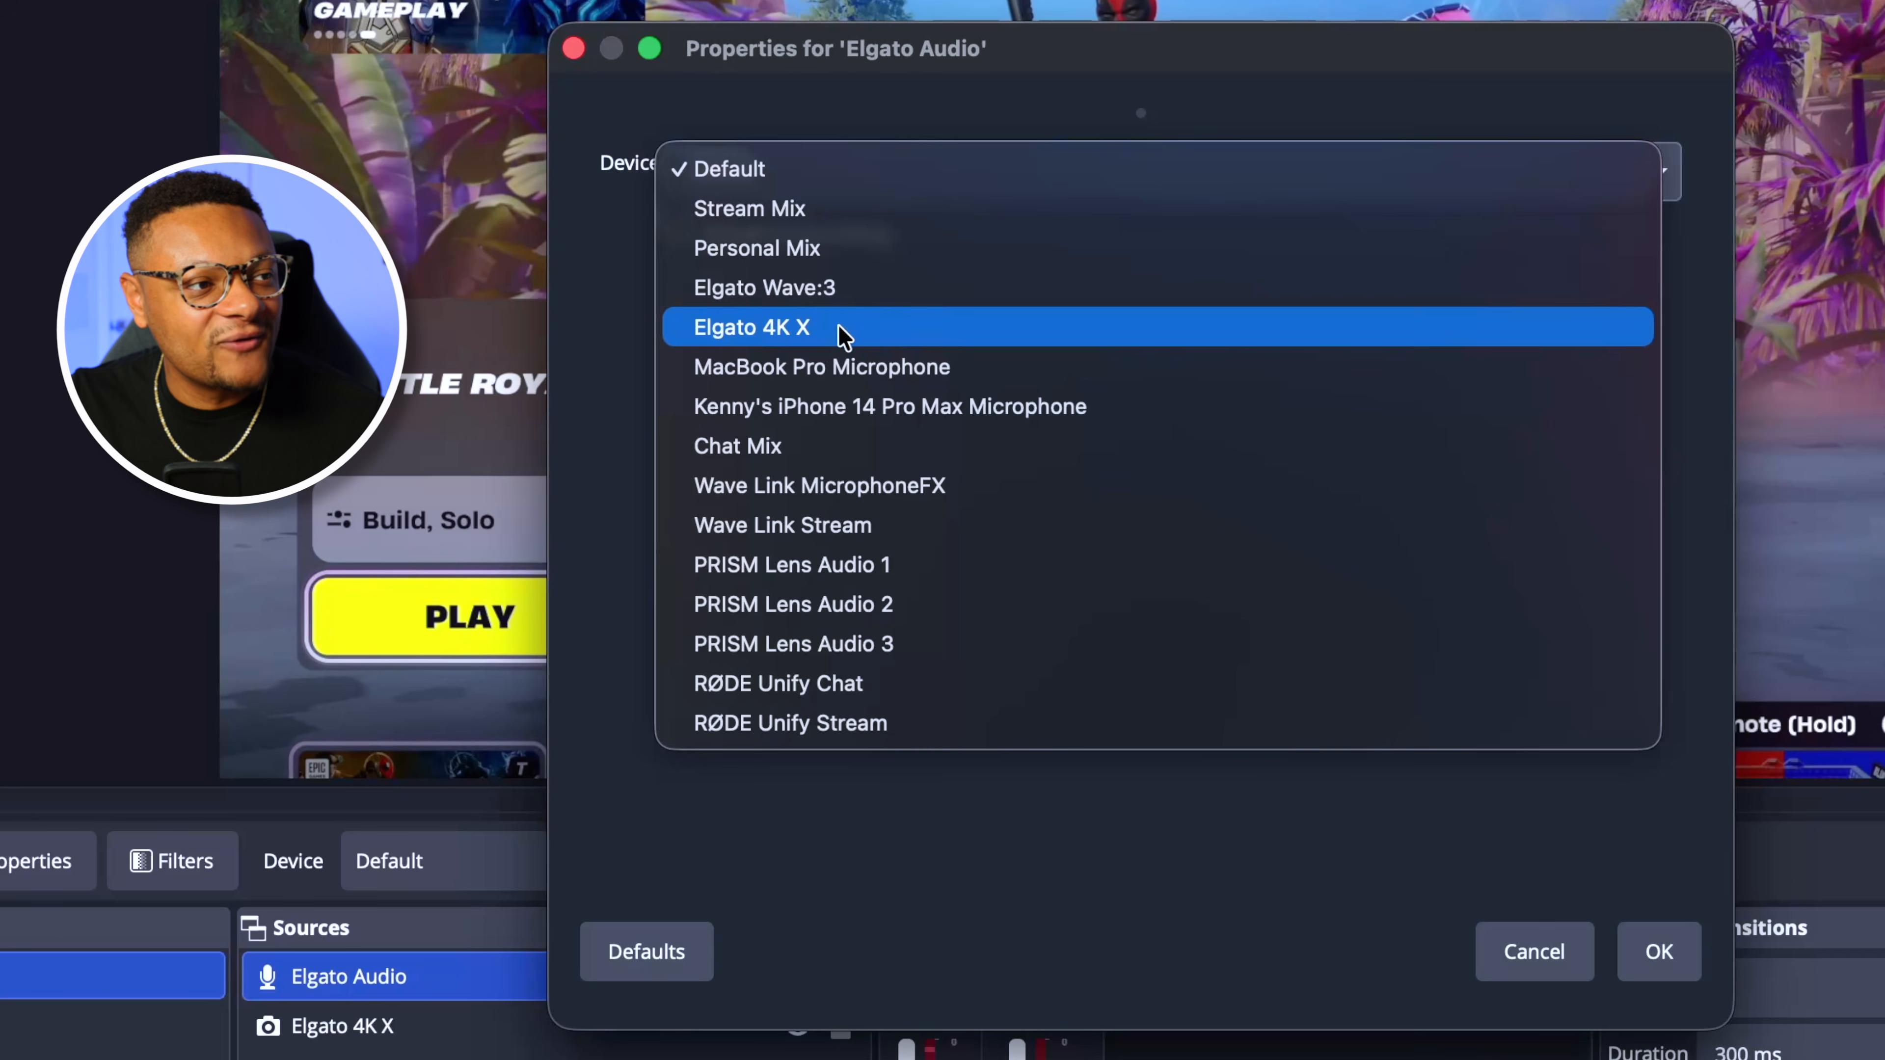
left_click(845, 338)
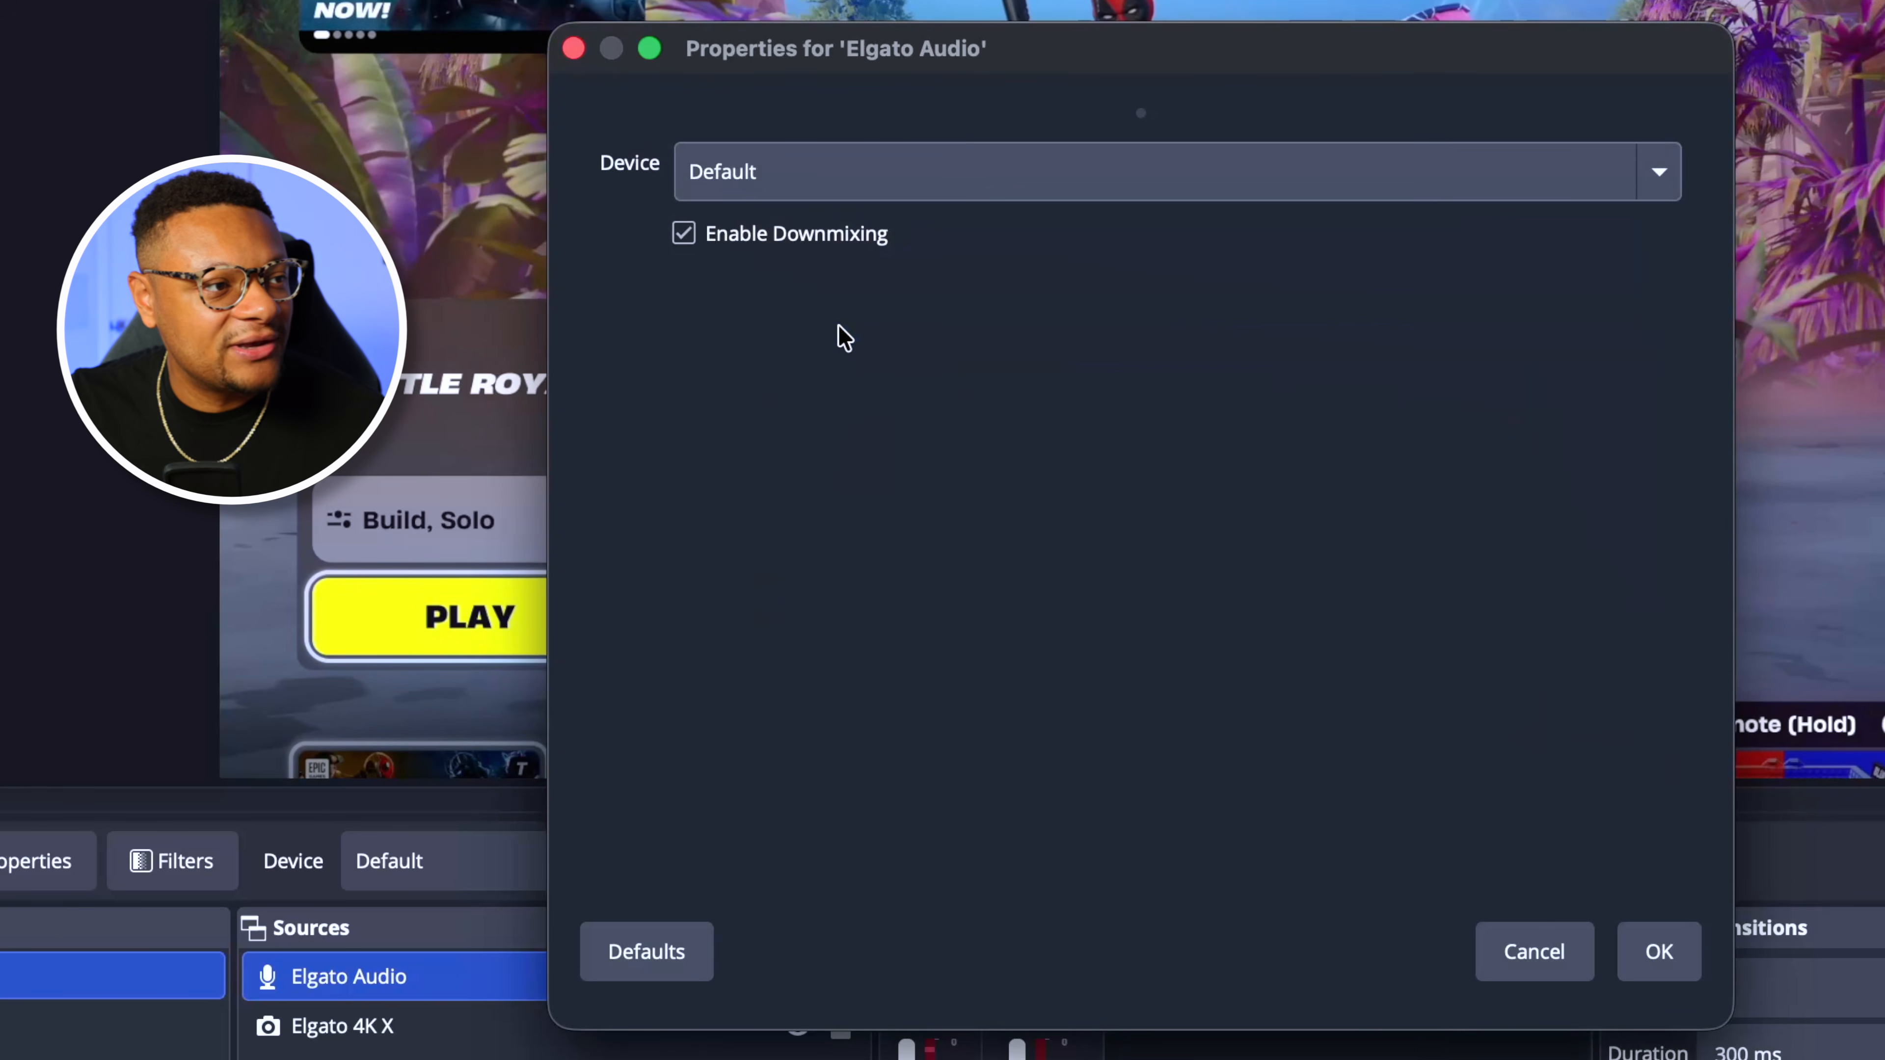
left_click(1661, 952)
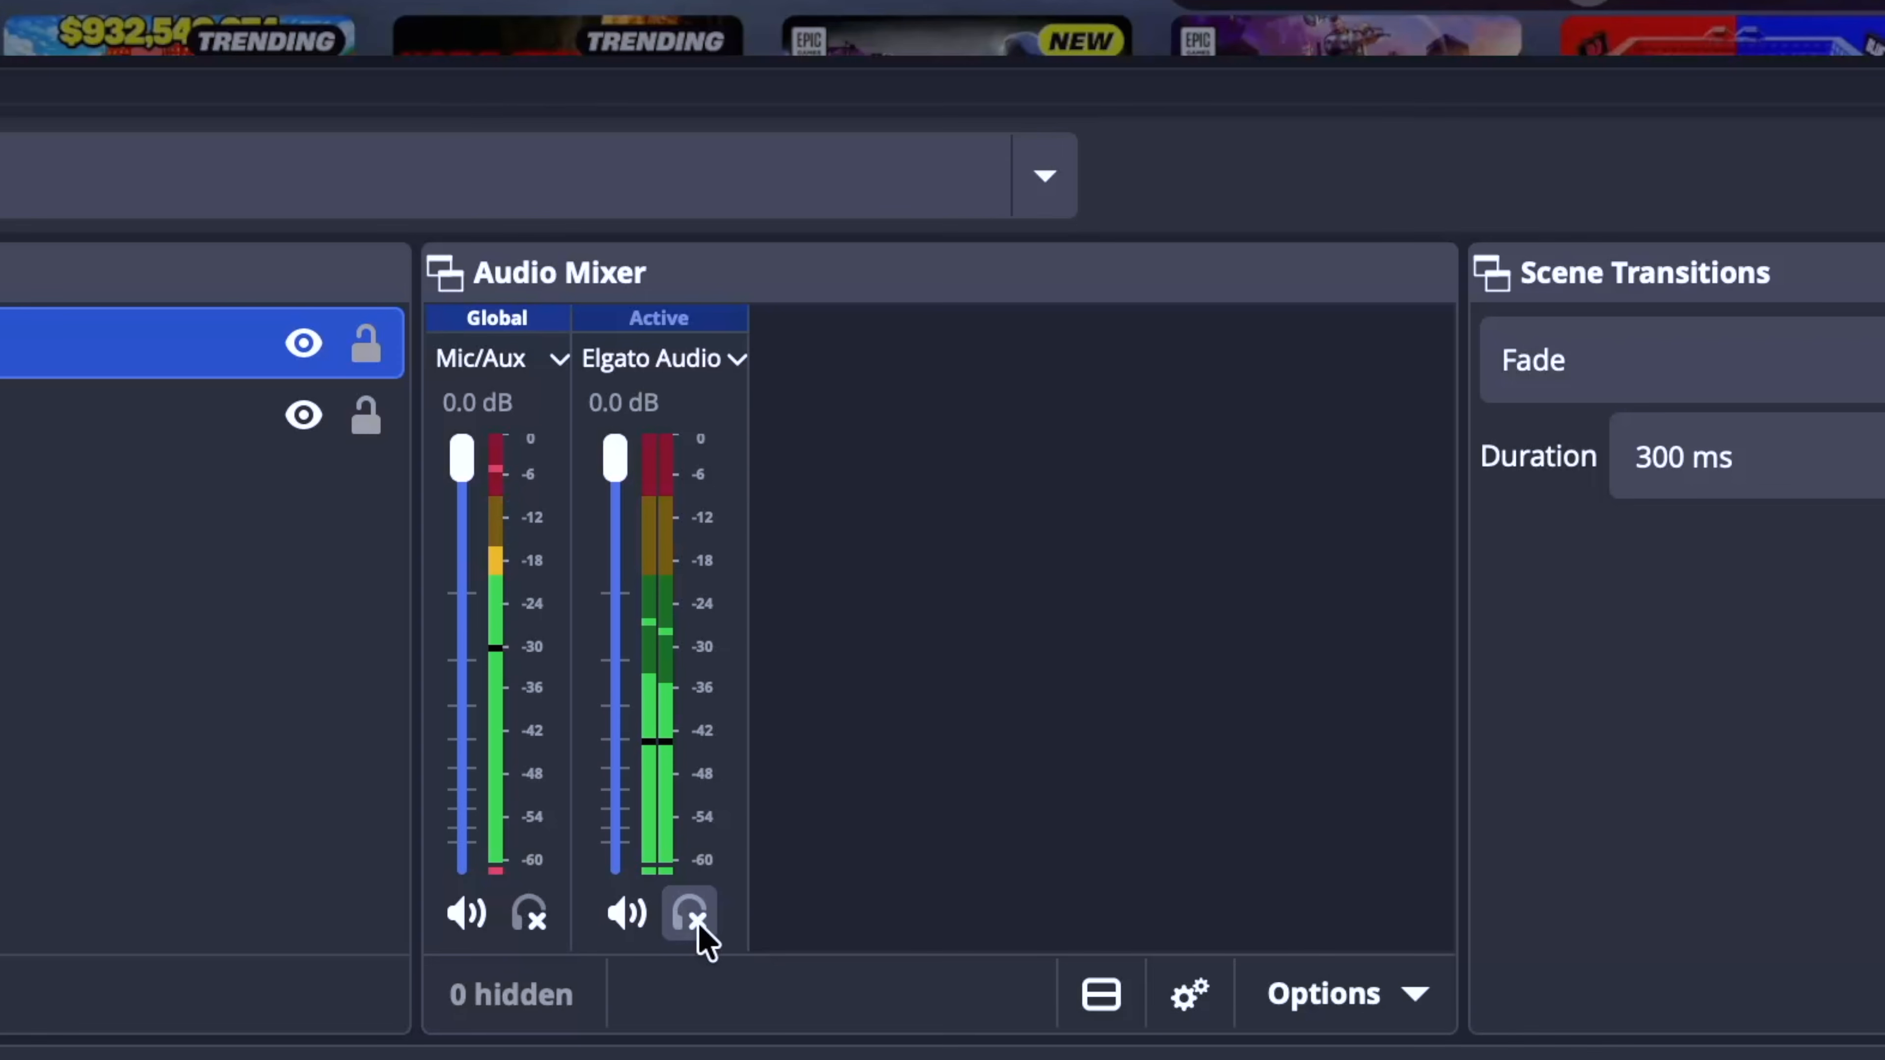
left_click(696, 928)
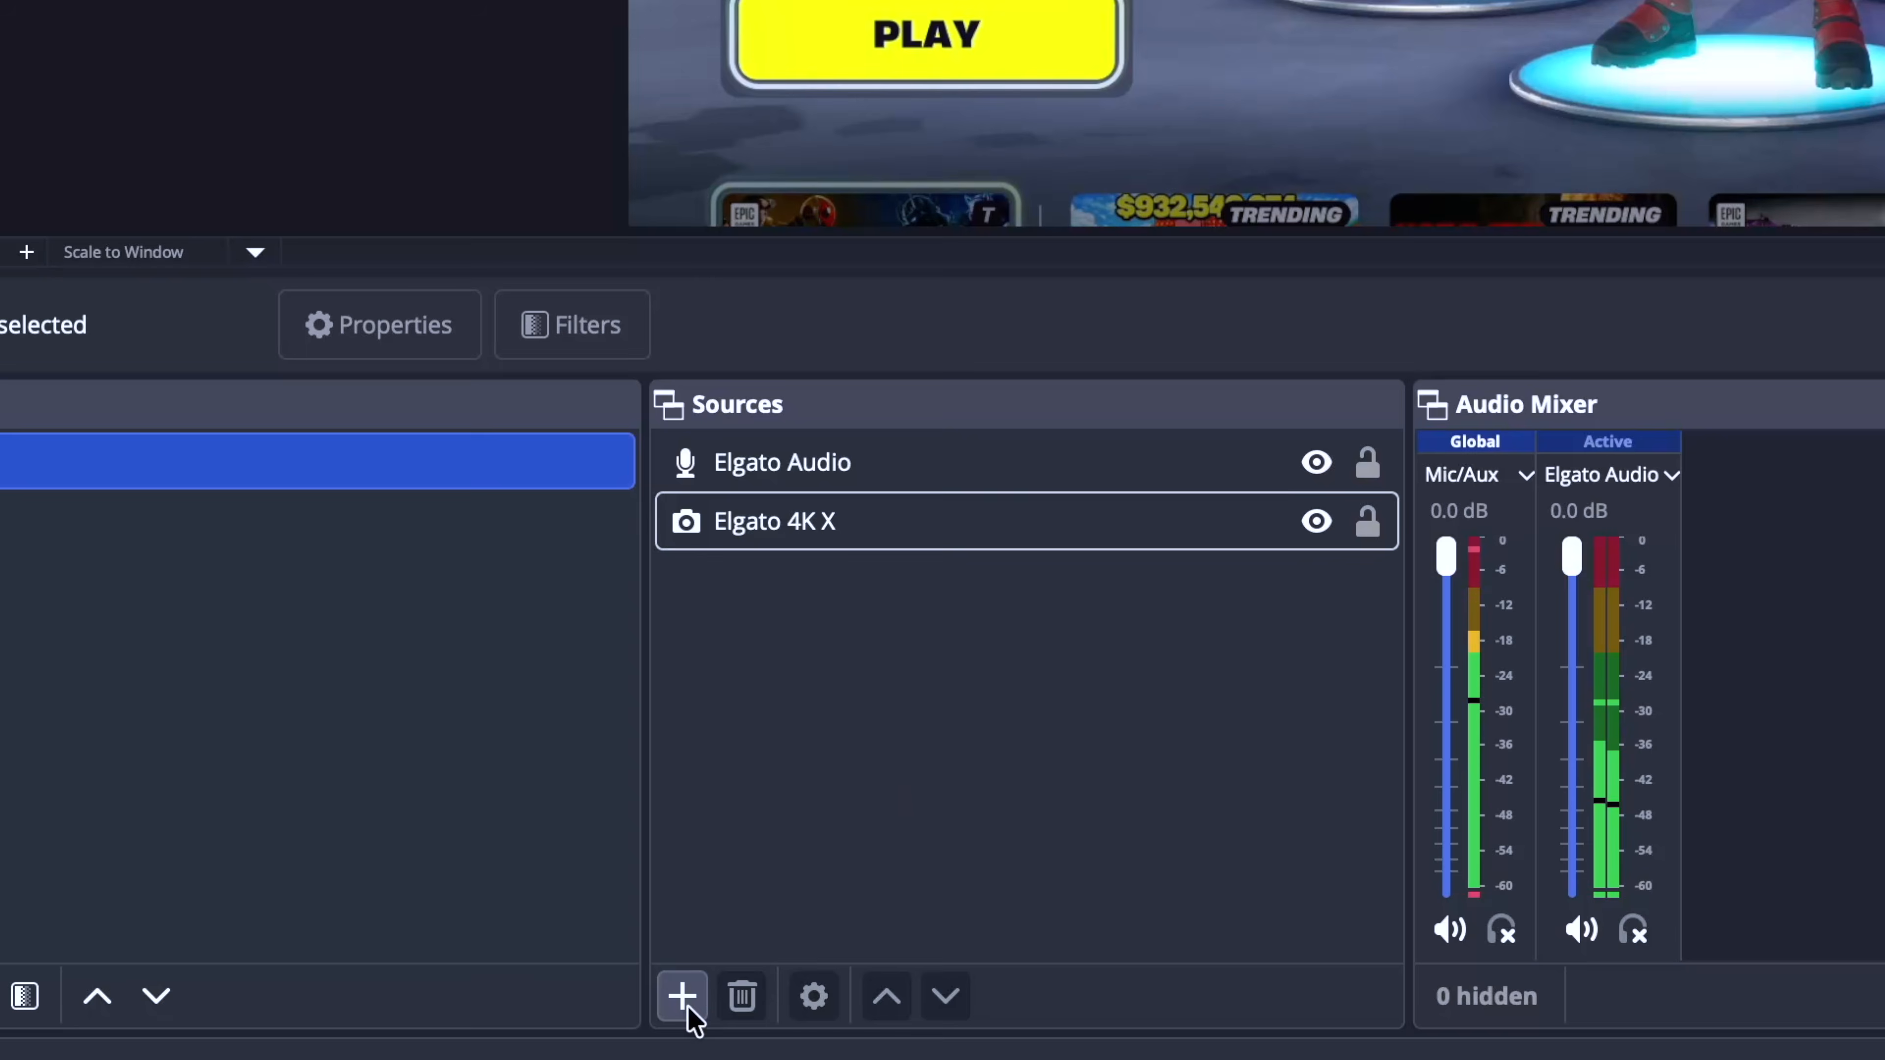
- Add a new macOS Audio Capture source named "Discord" to the Gameplay scene
left_click(412, 1011)
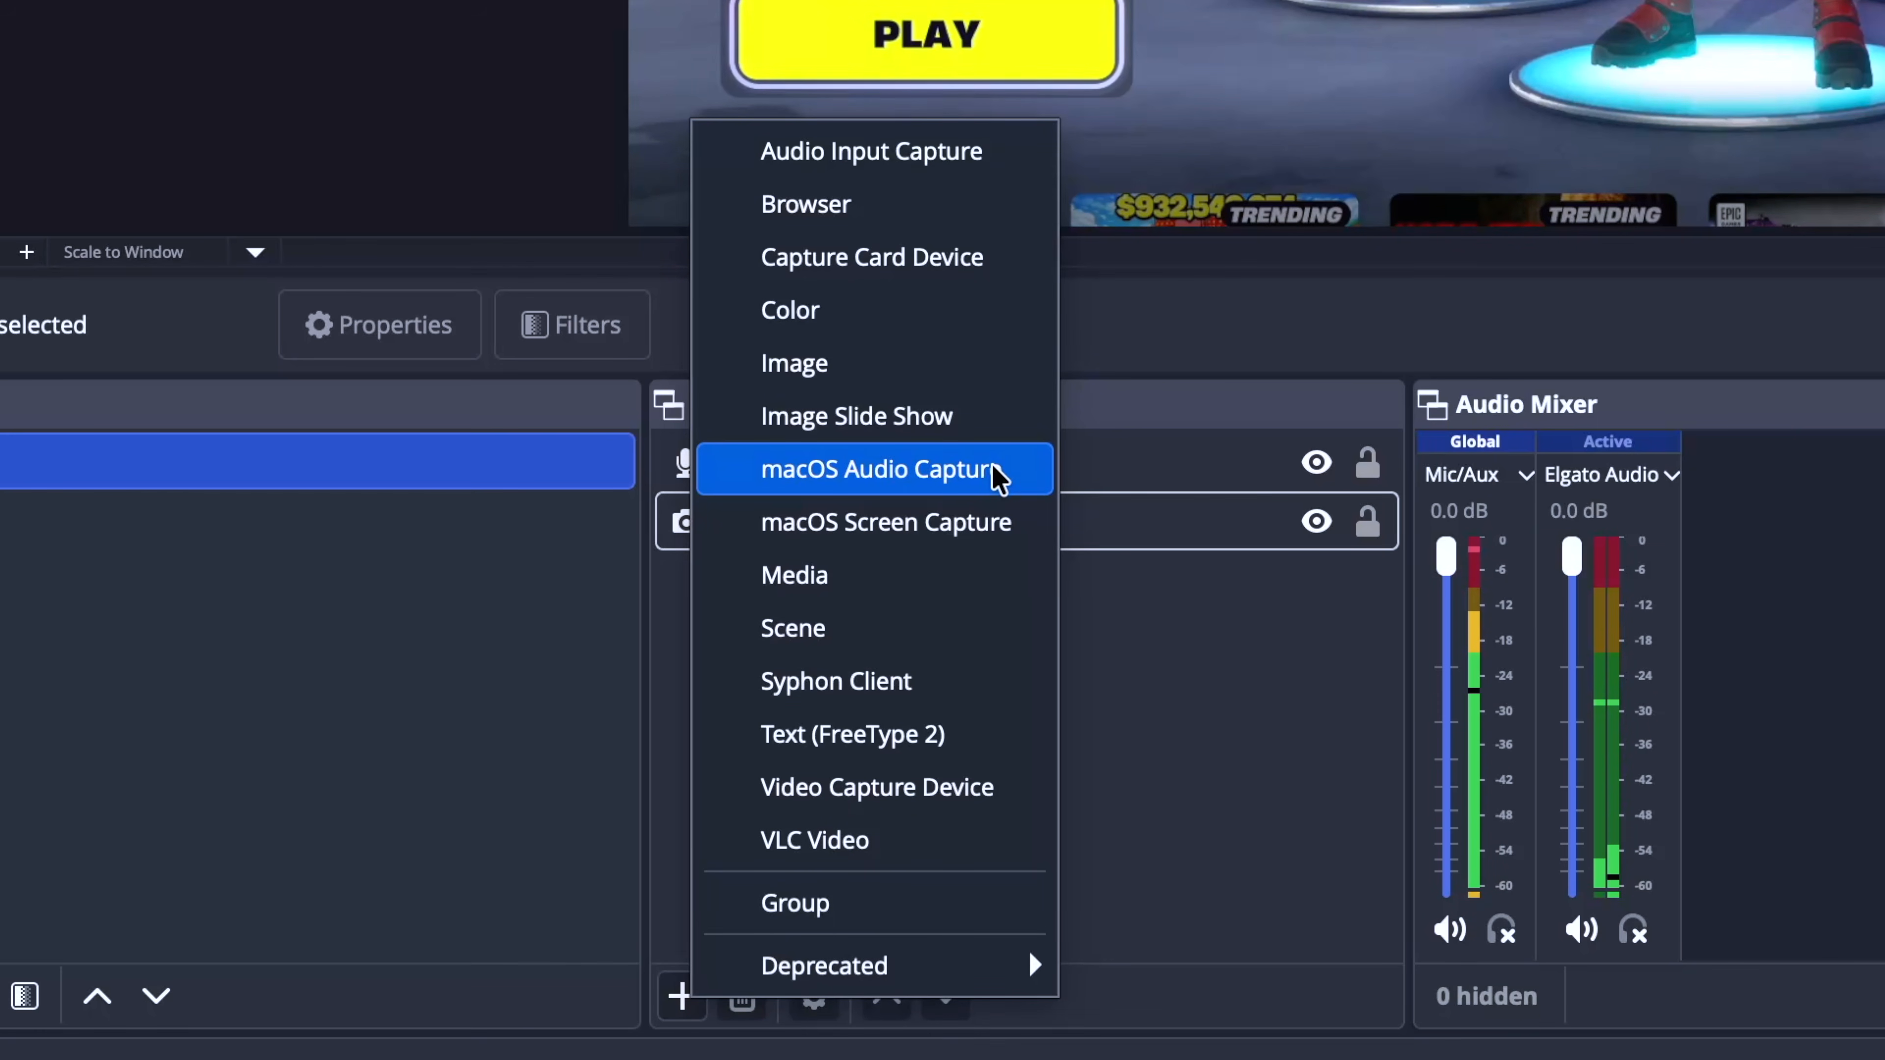
left_click(978, 475)
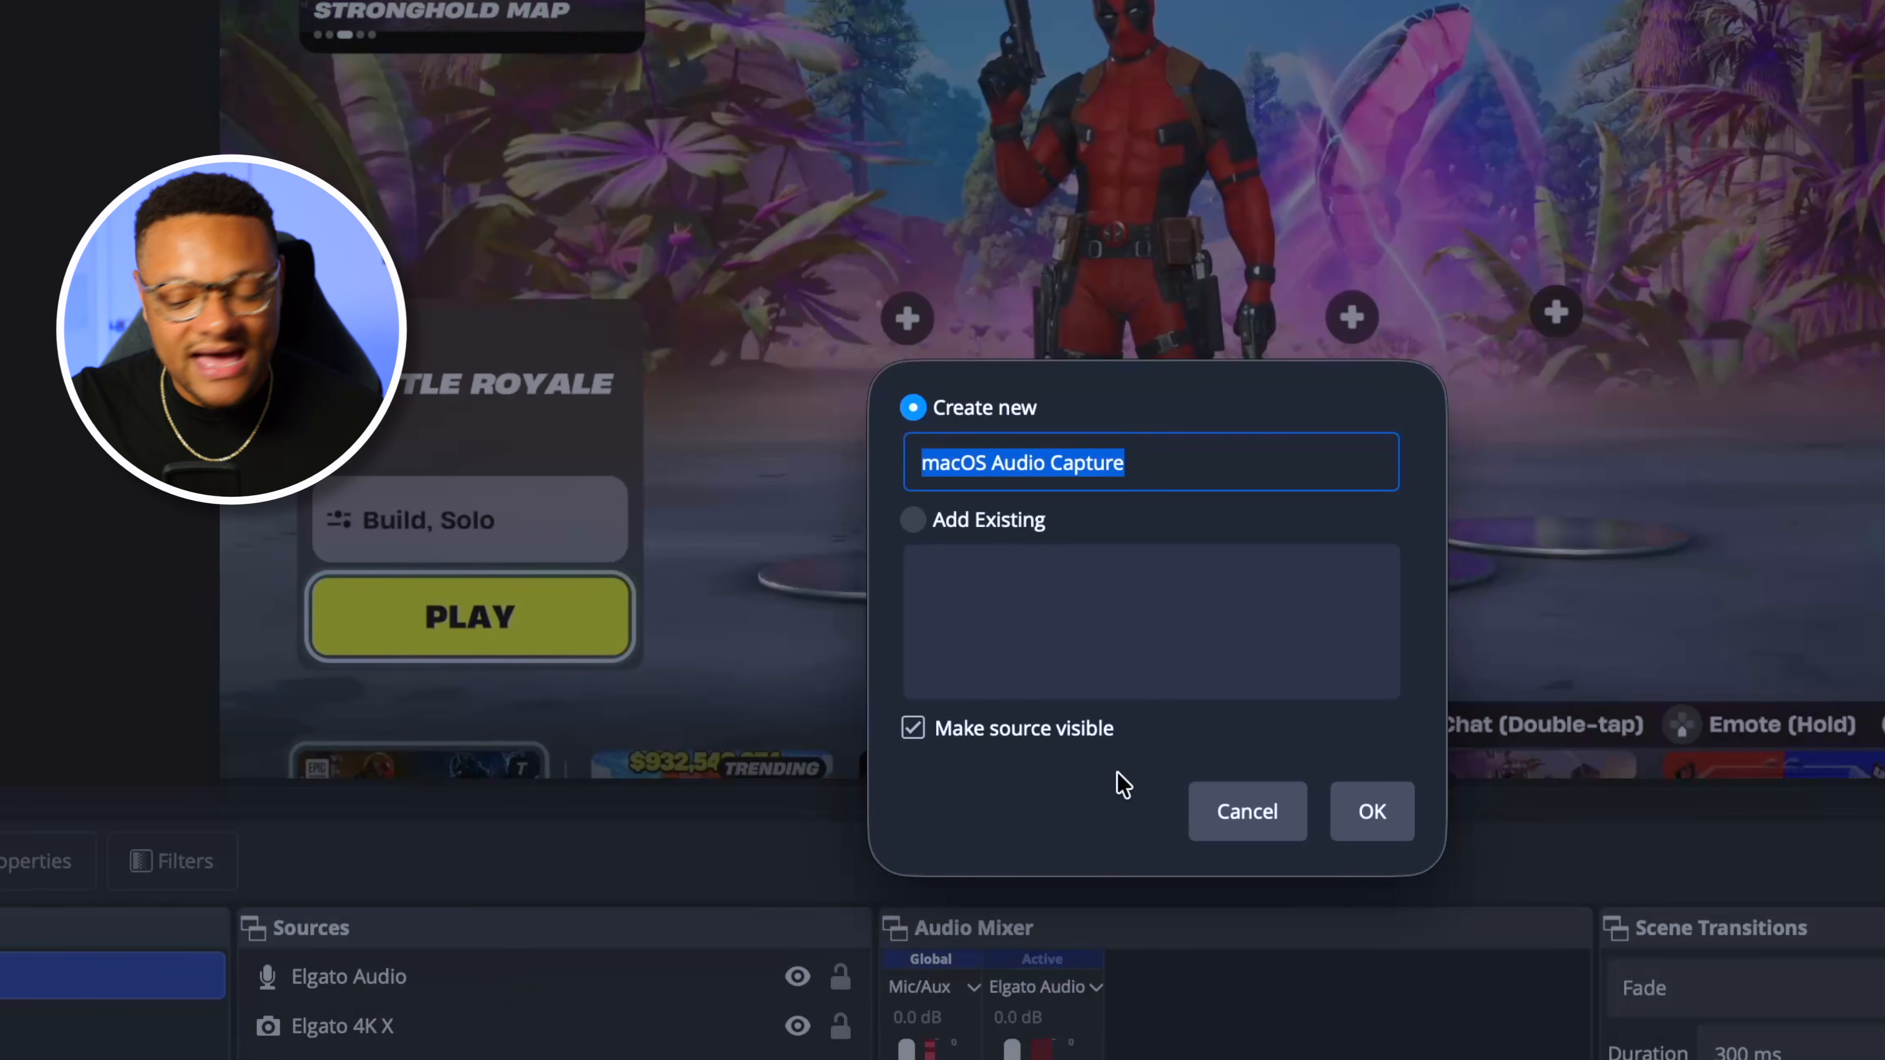
type("Discord")
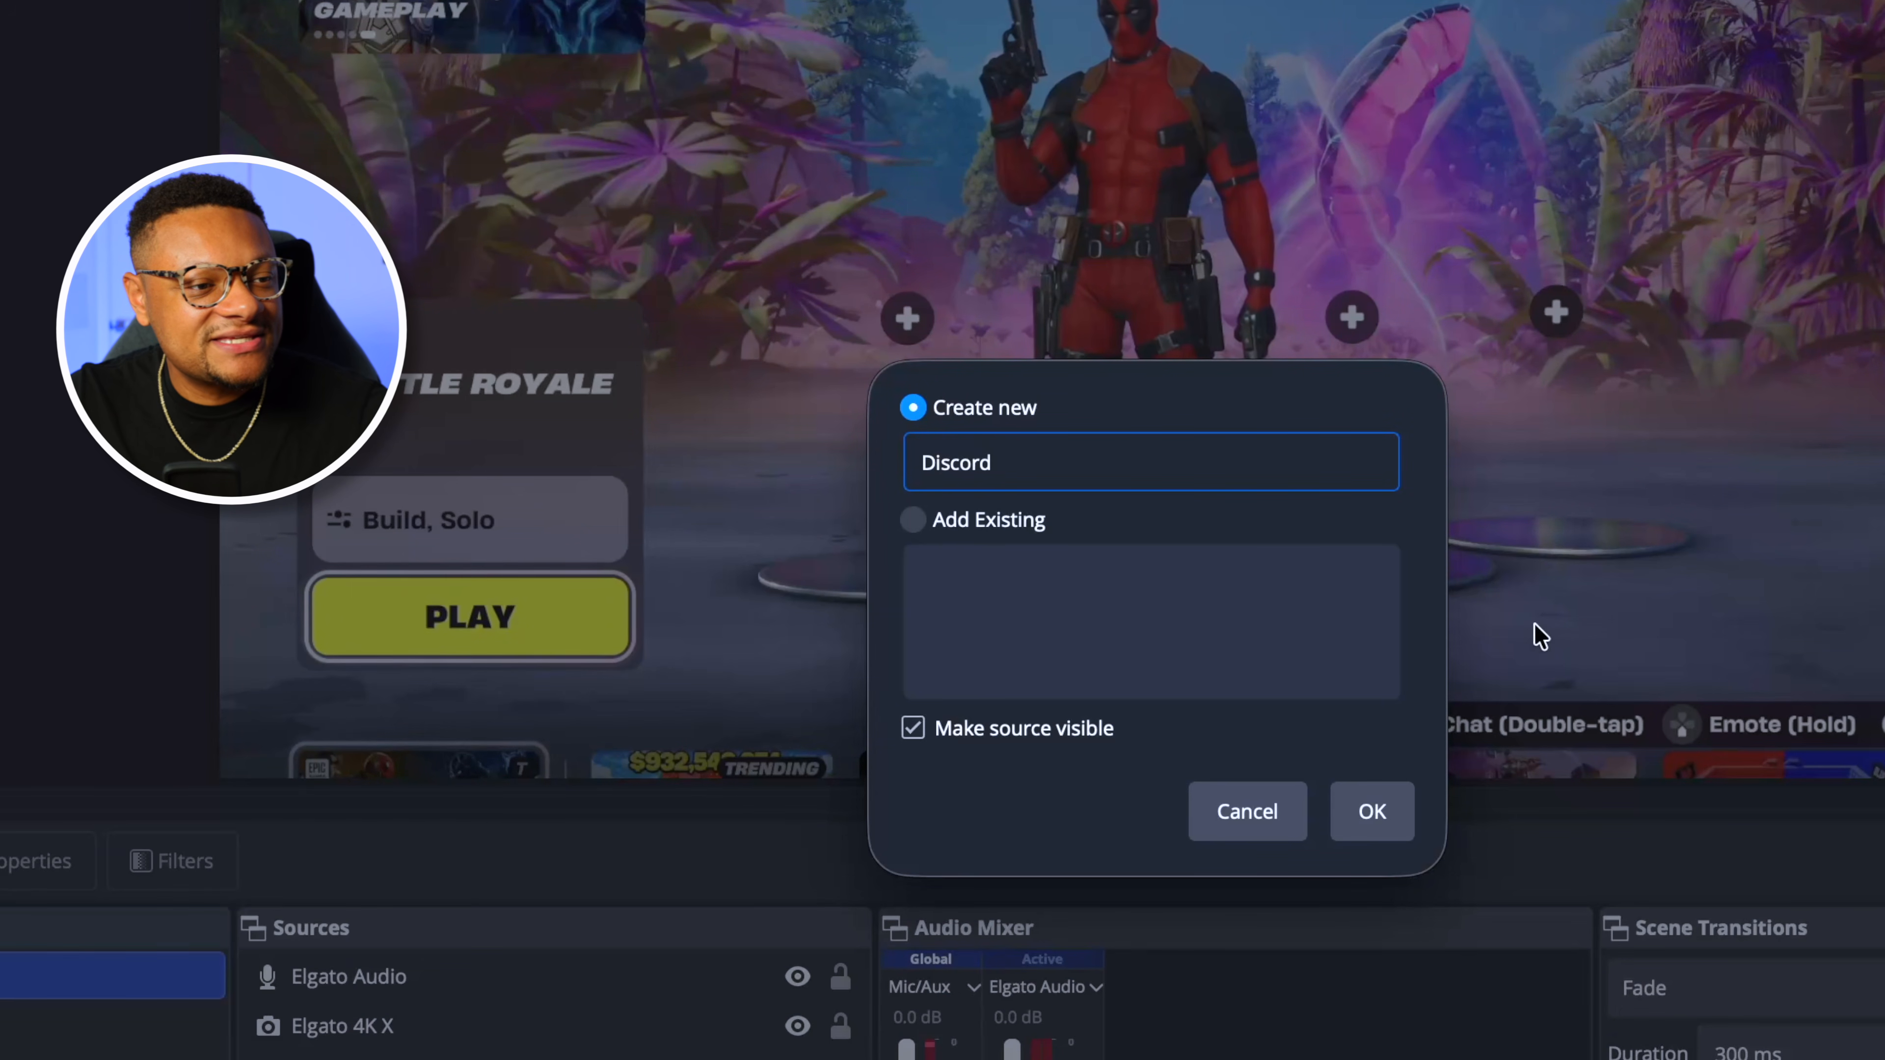
left_click(1374, 814)
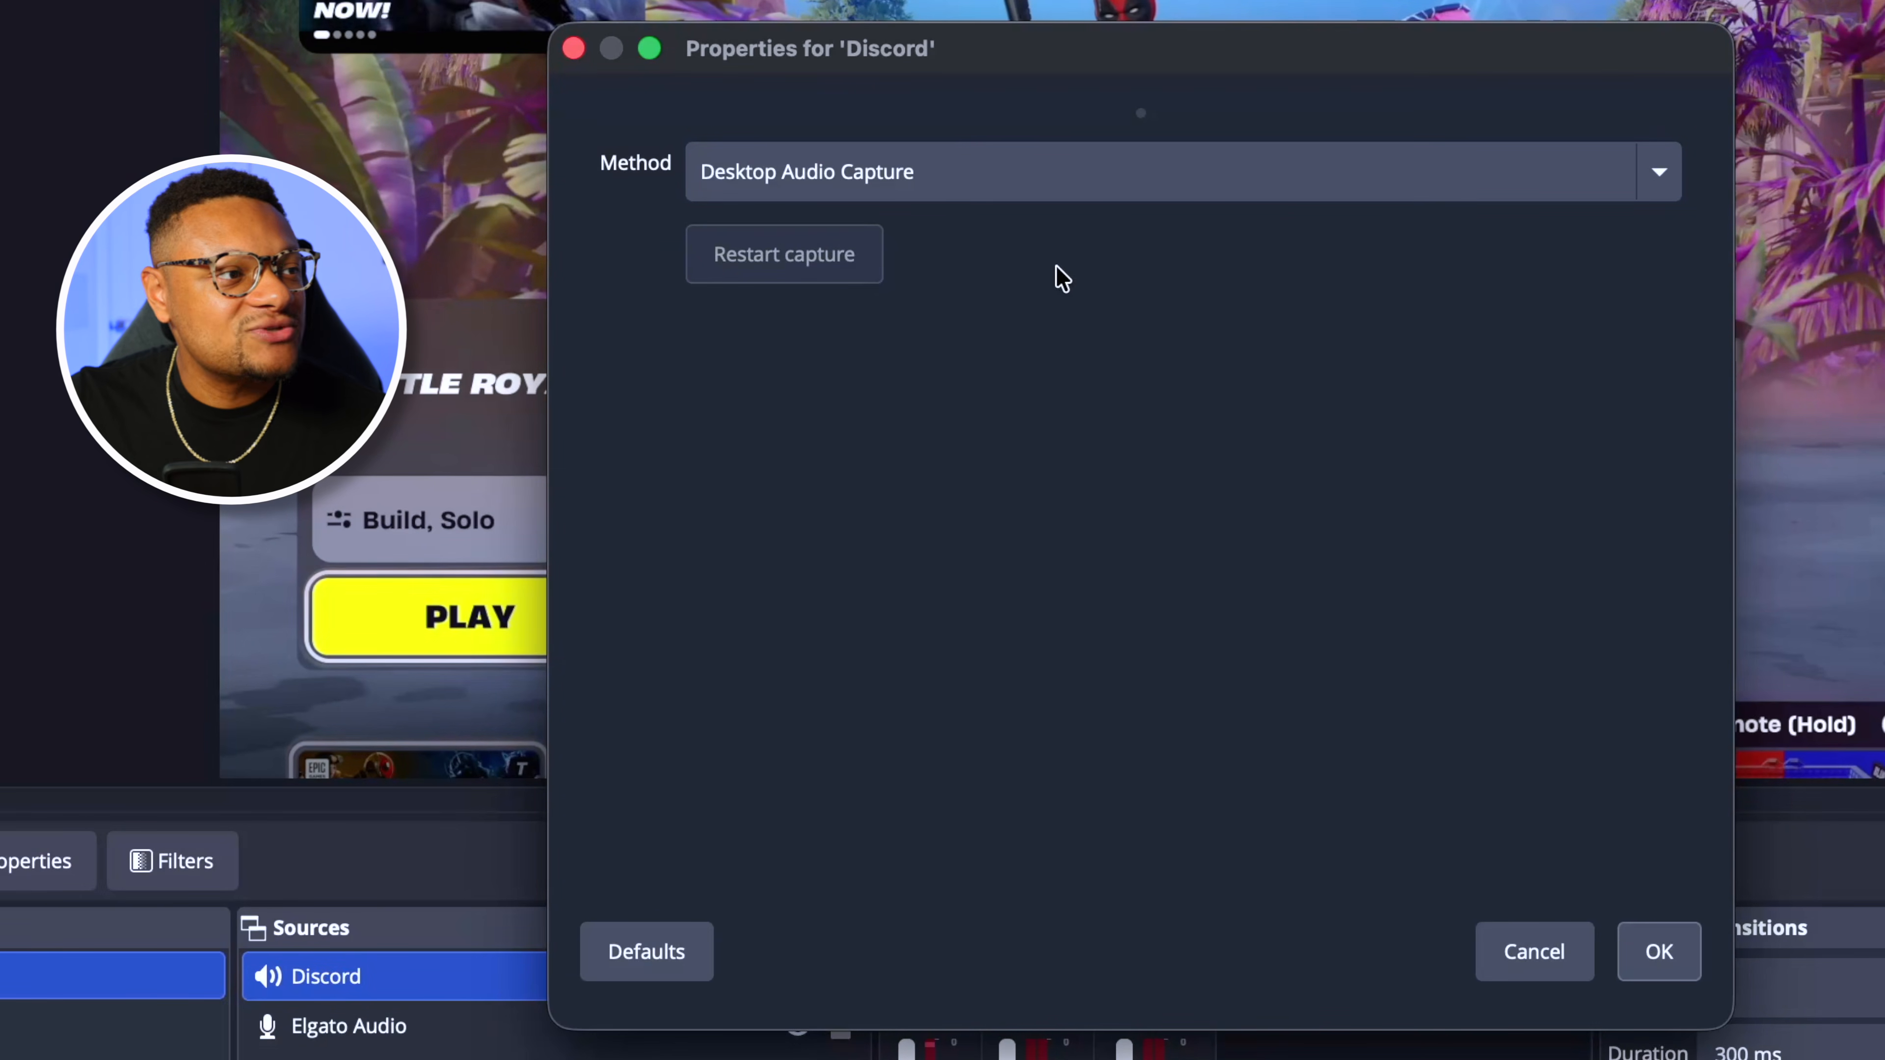
- Set the Discord source's method to Application Audio Capture with Discord as the captured application
left_click(826, 176)
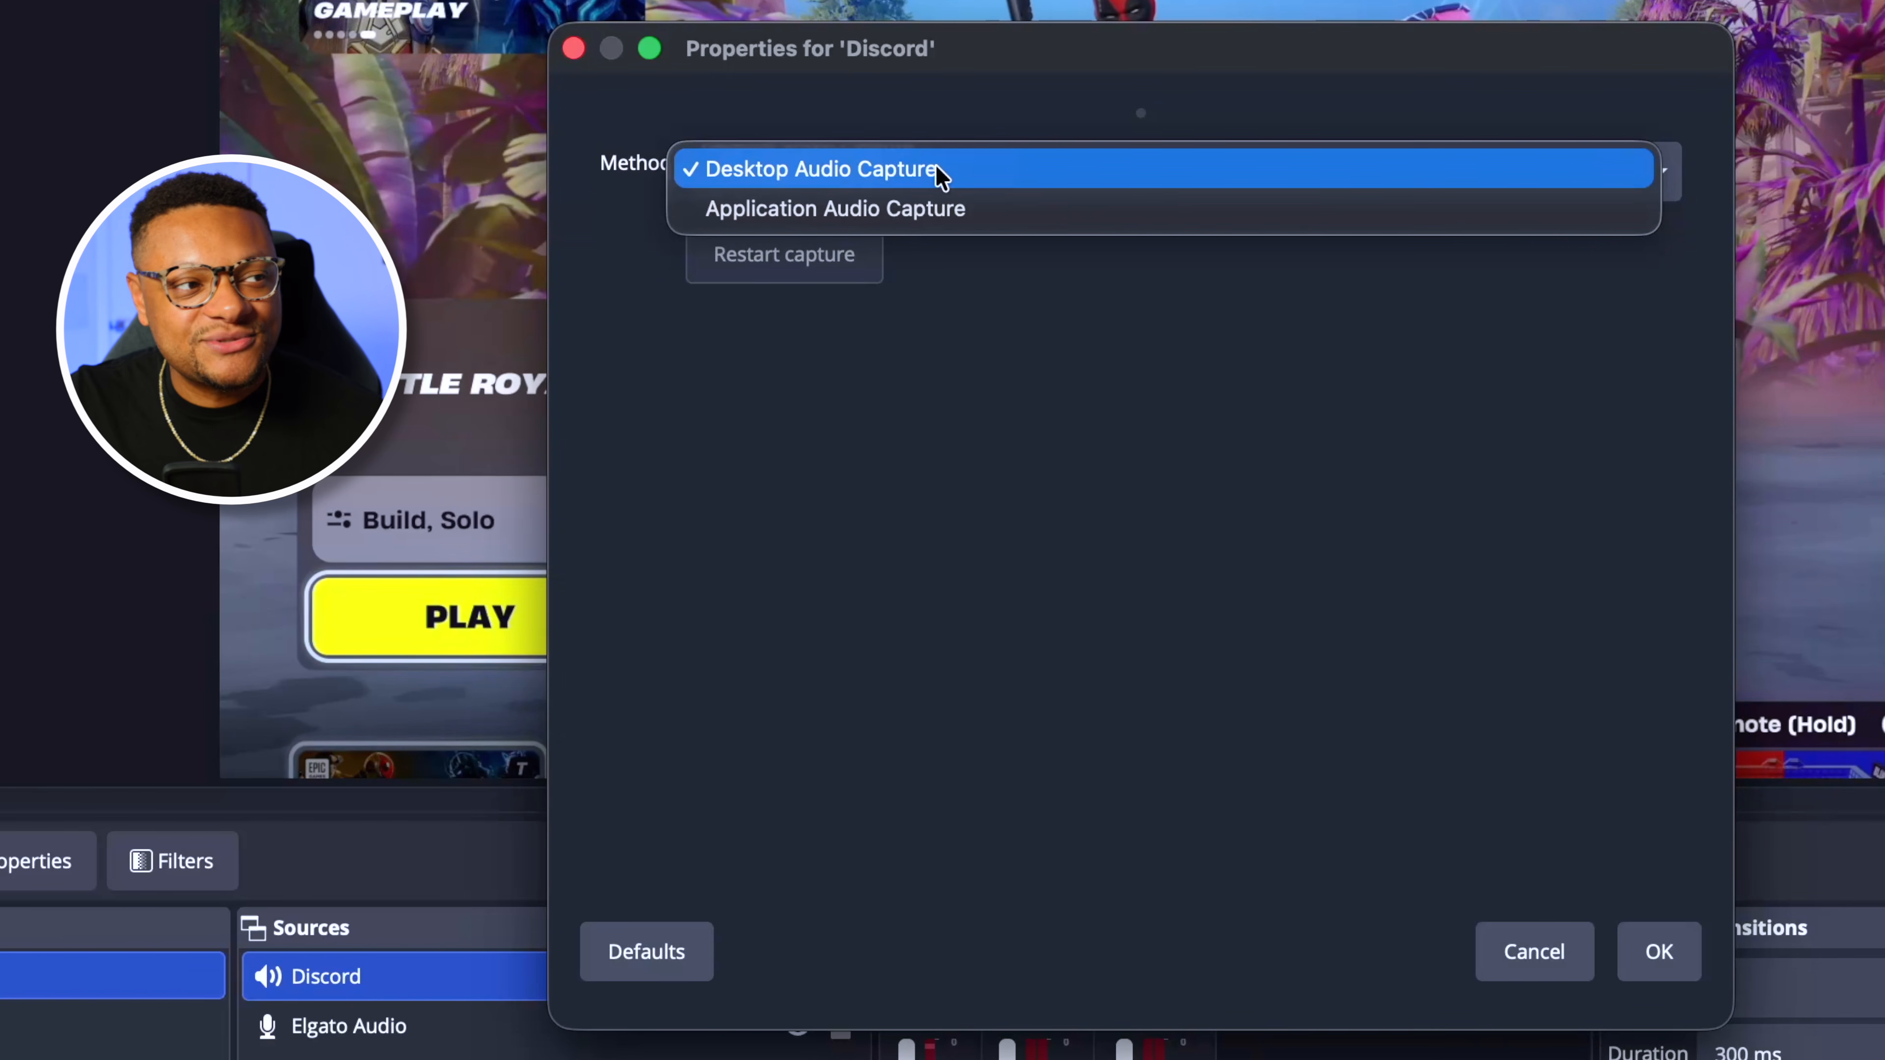
left_click(985, 220)
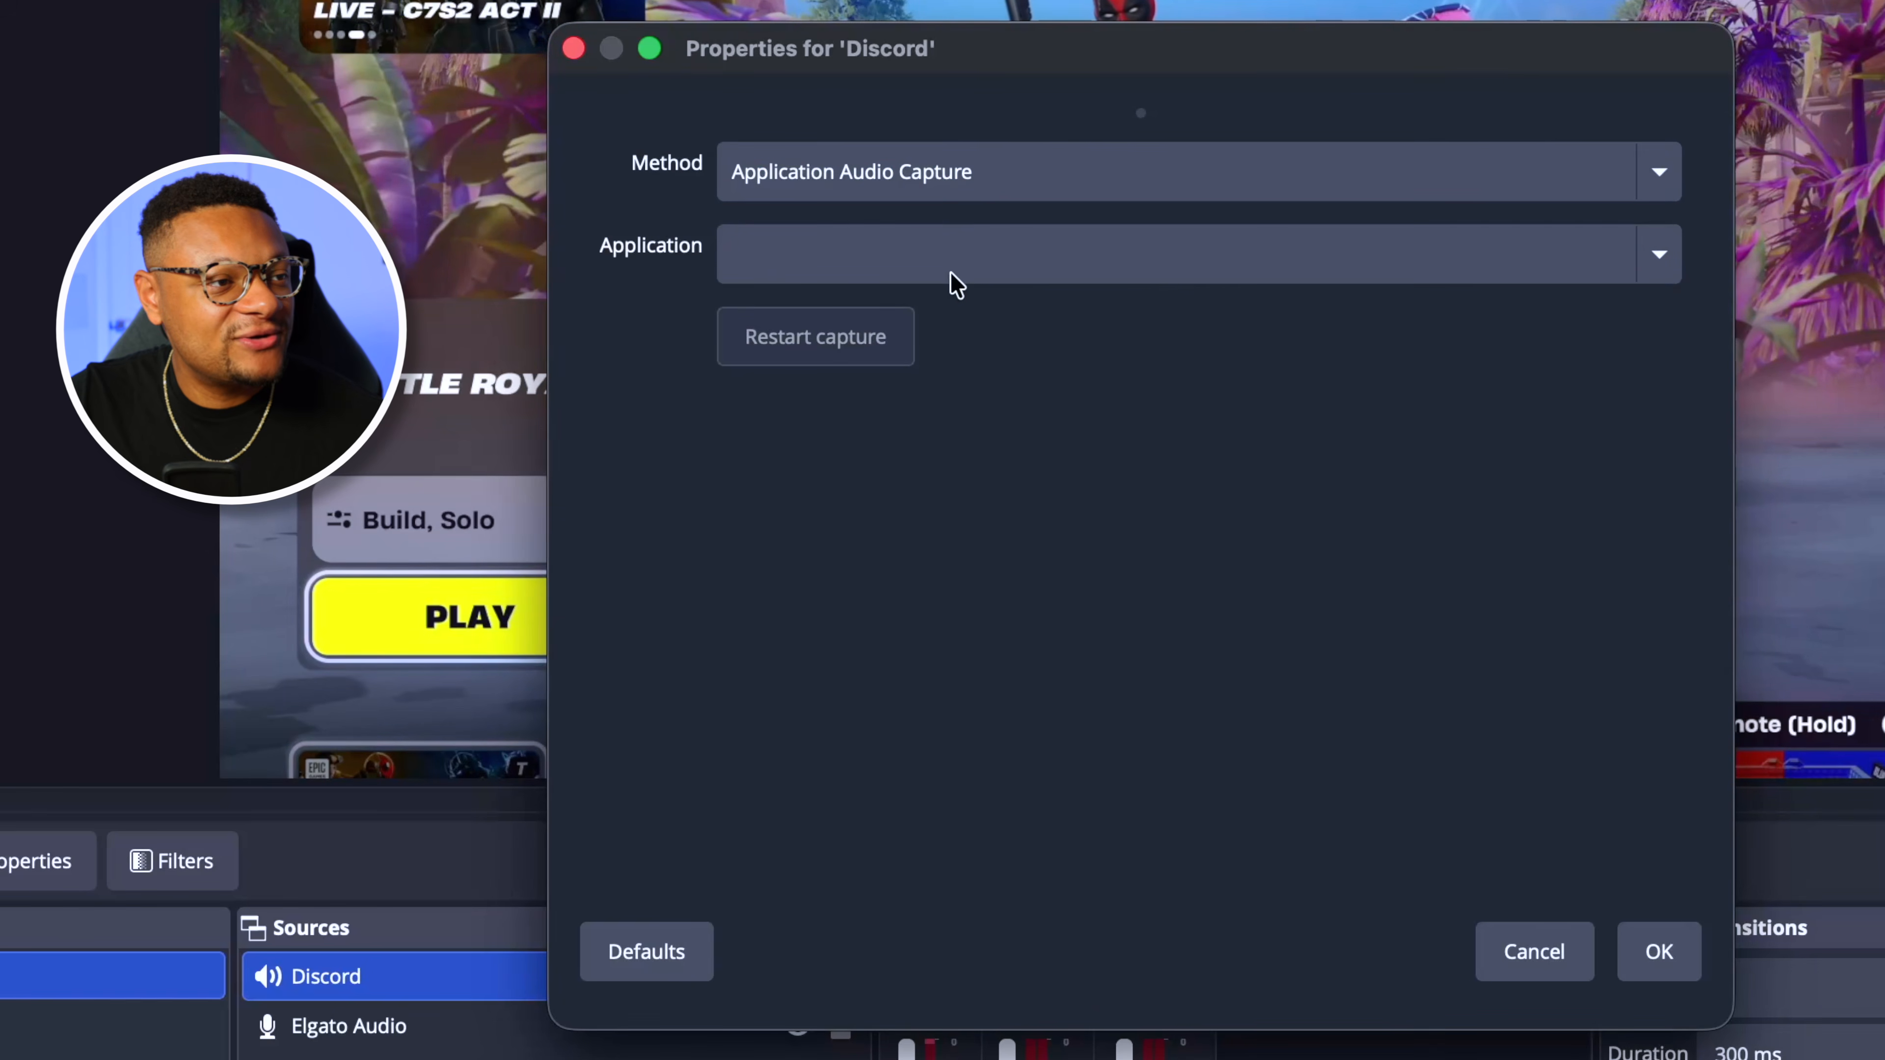
left_click(1009, 273)
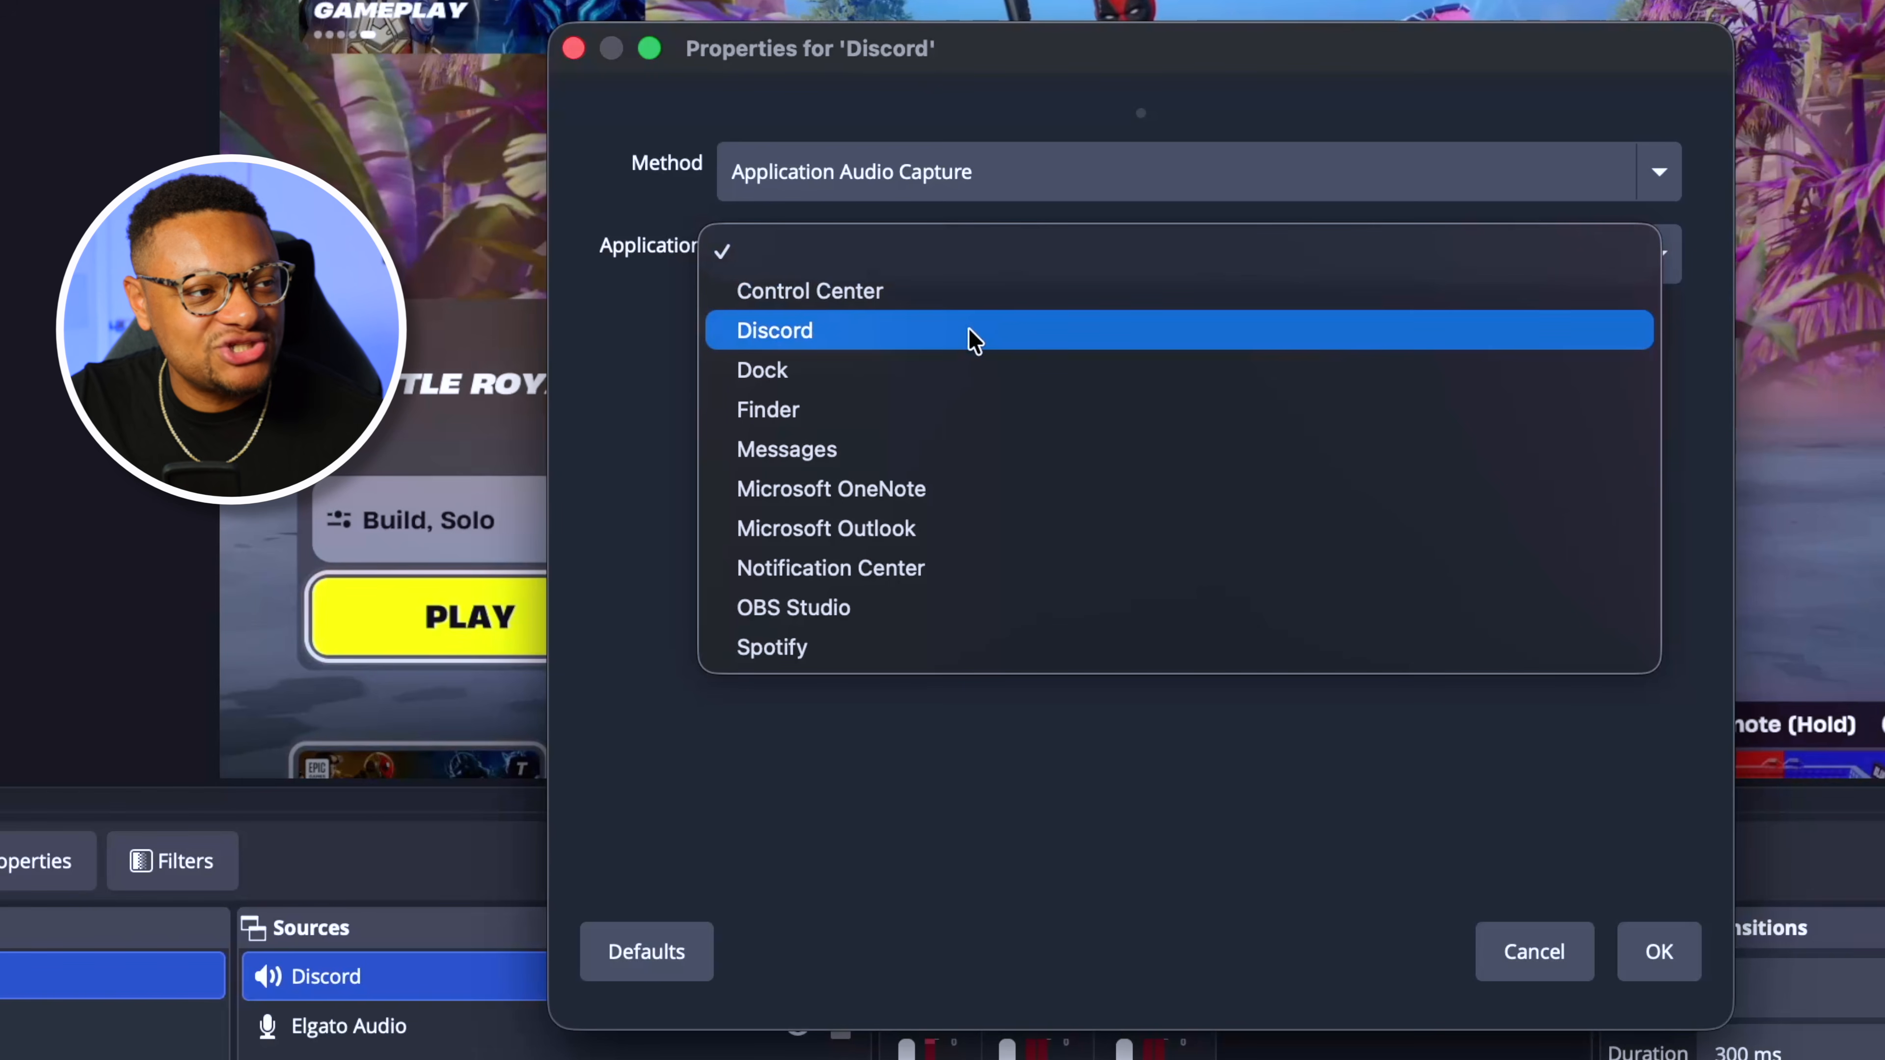
left_click(874, 340)
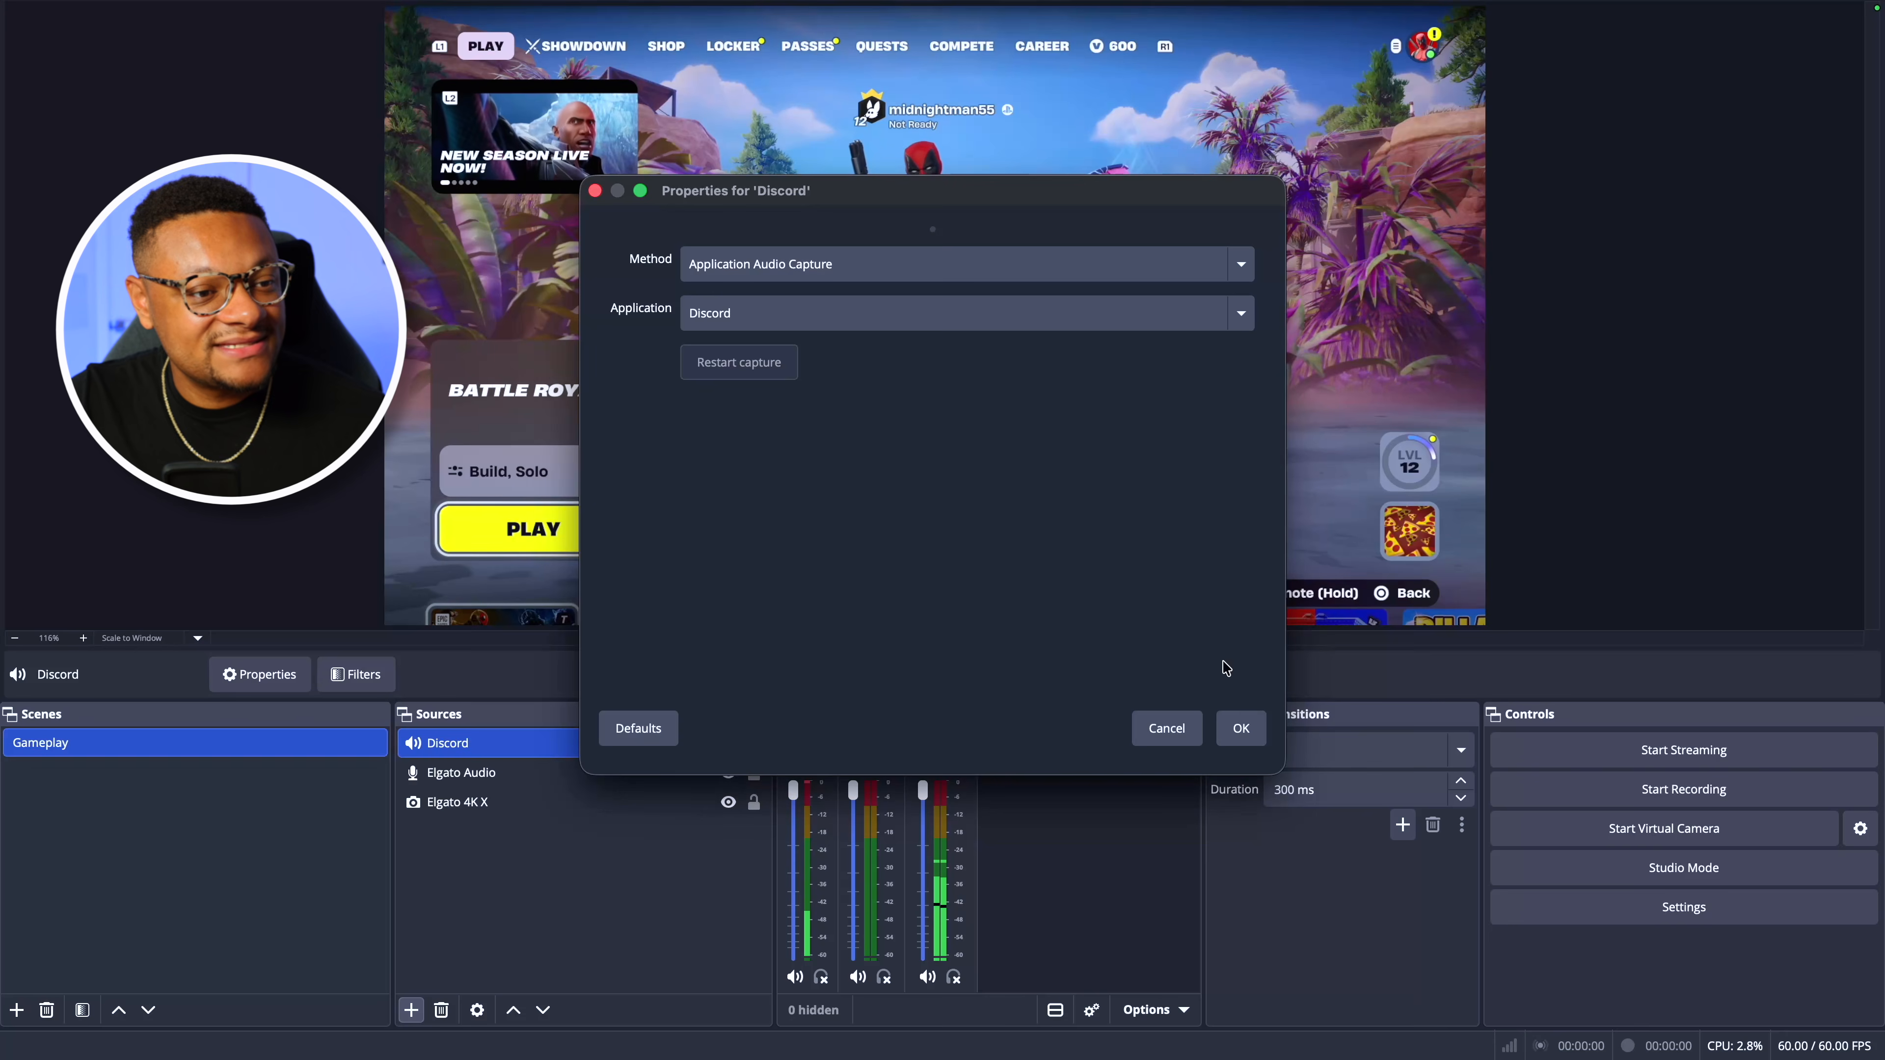
left_click(1659, 951)
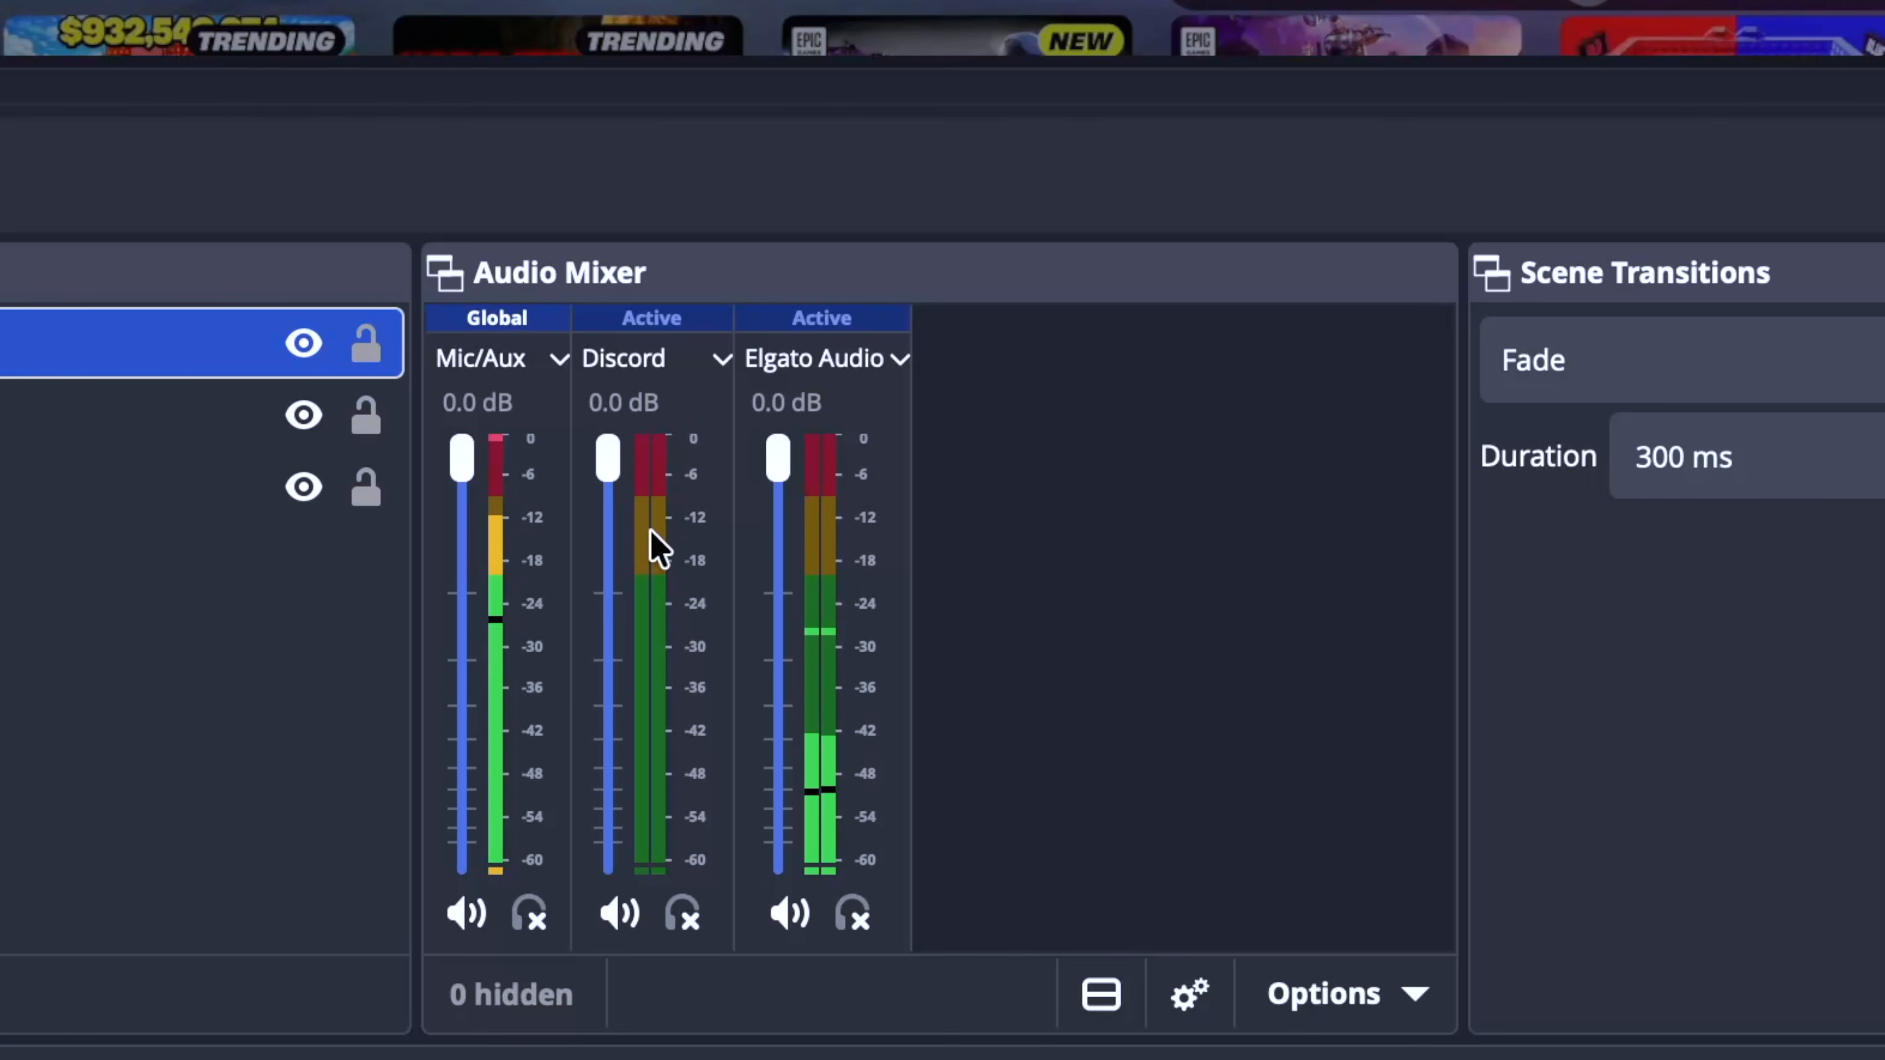
left_click_drag(607, 476, 604, 385)
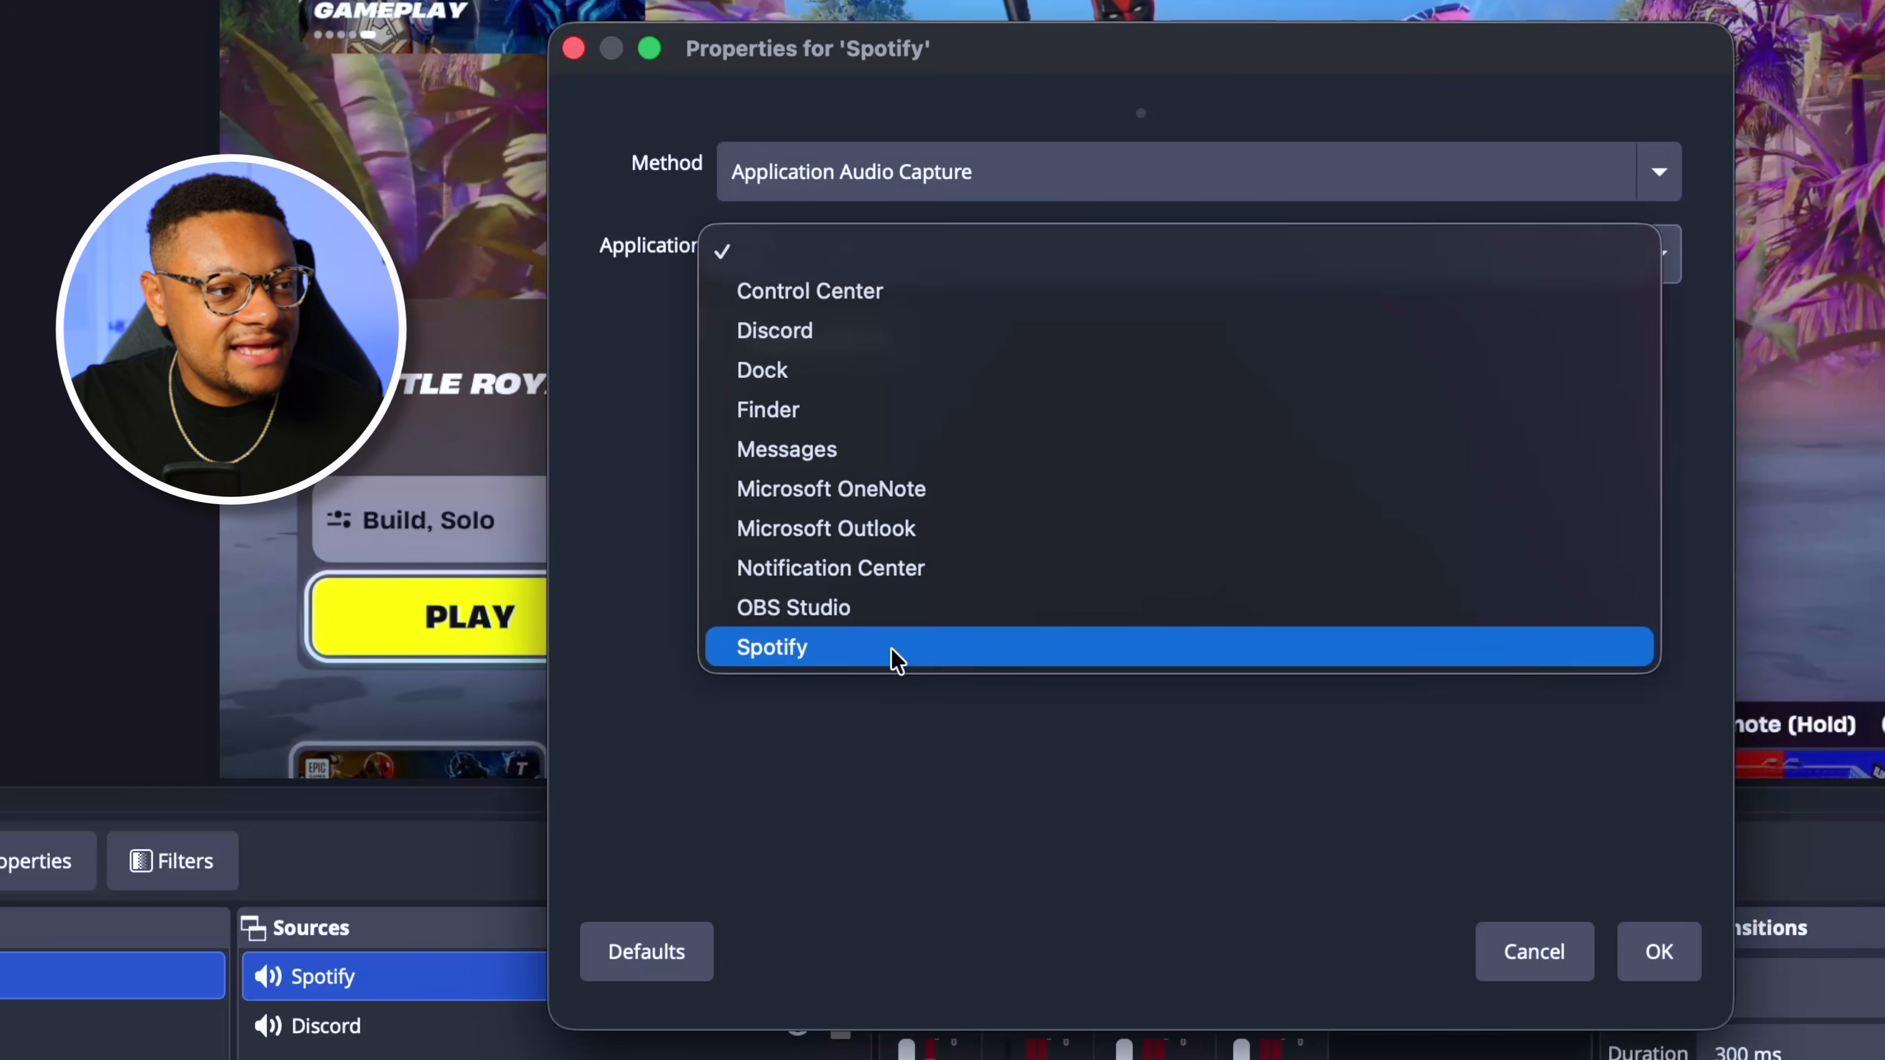
- Choose Spotify as the captured application for the Spotify source and Google Chrome for the Chrome source
left_click(891, 652)
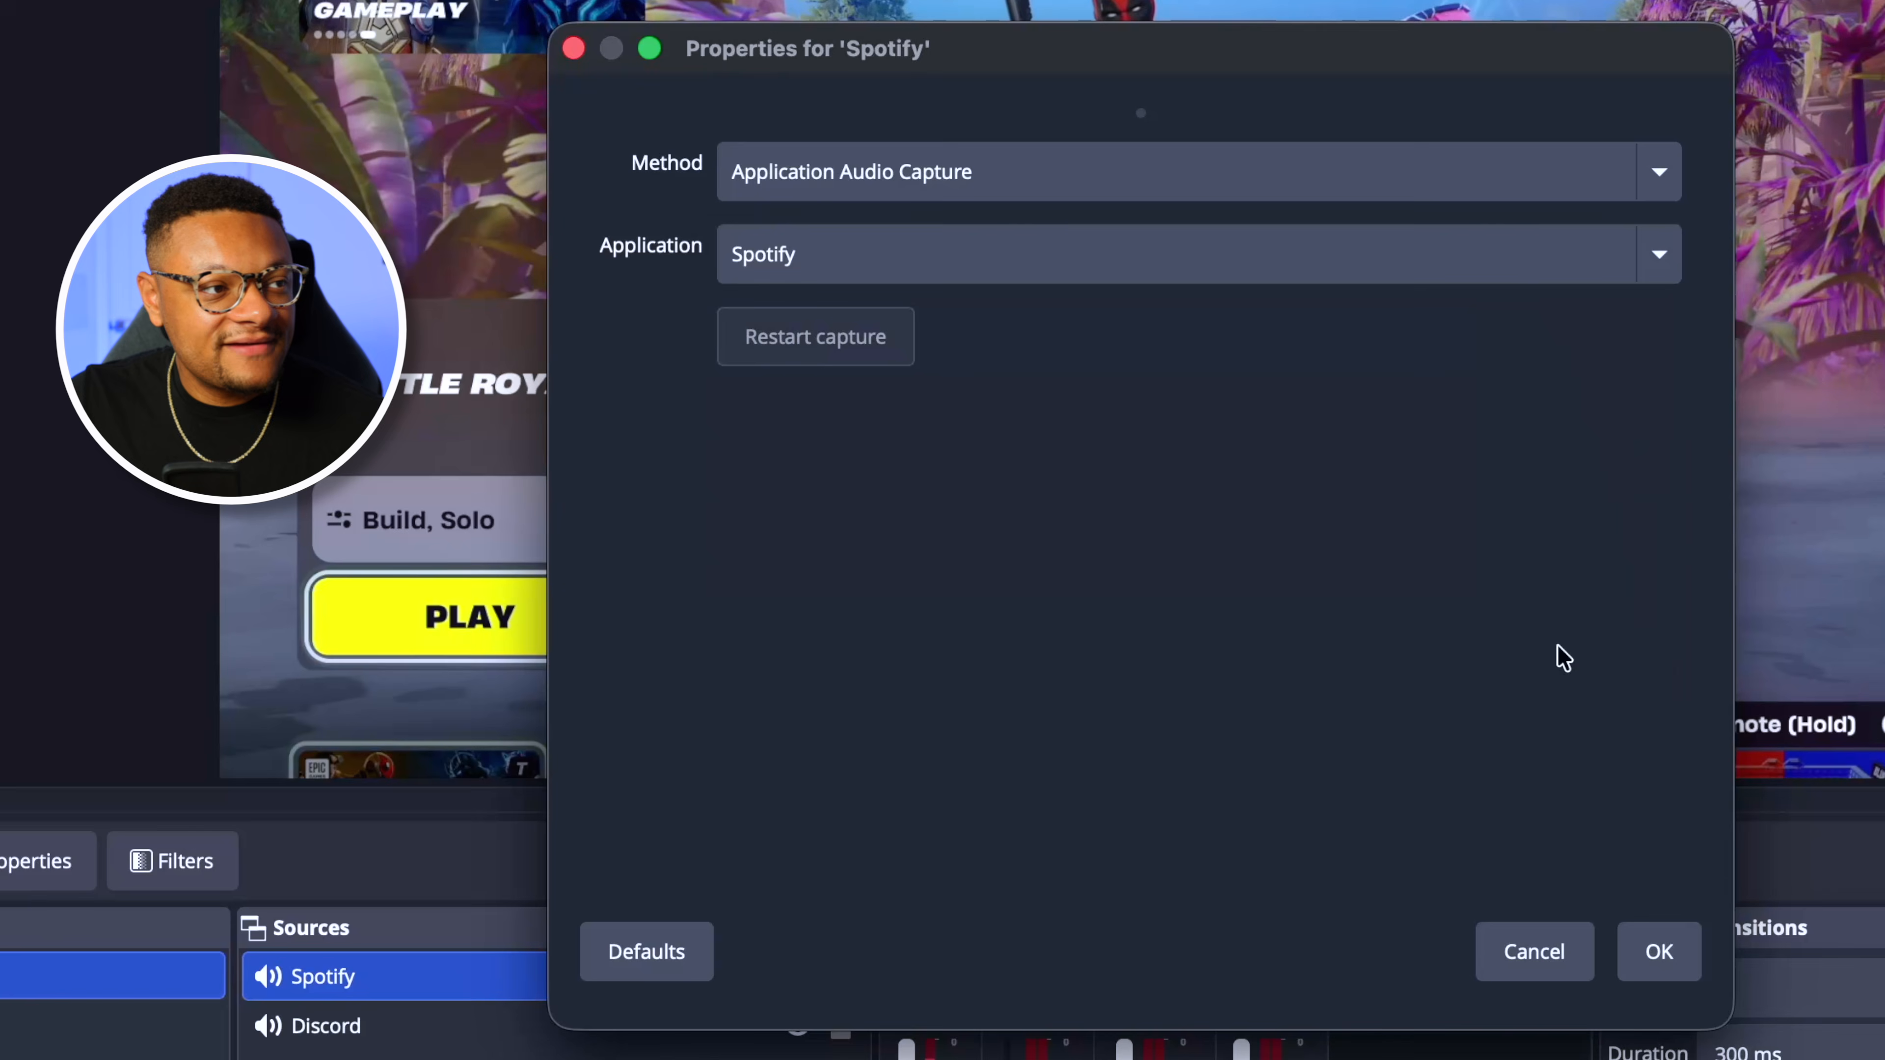
left_click(1660, 954)
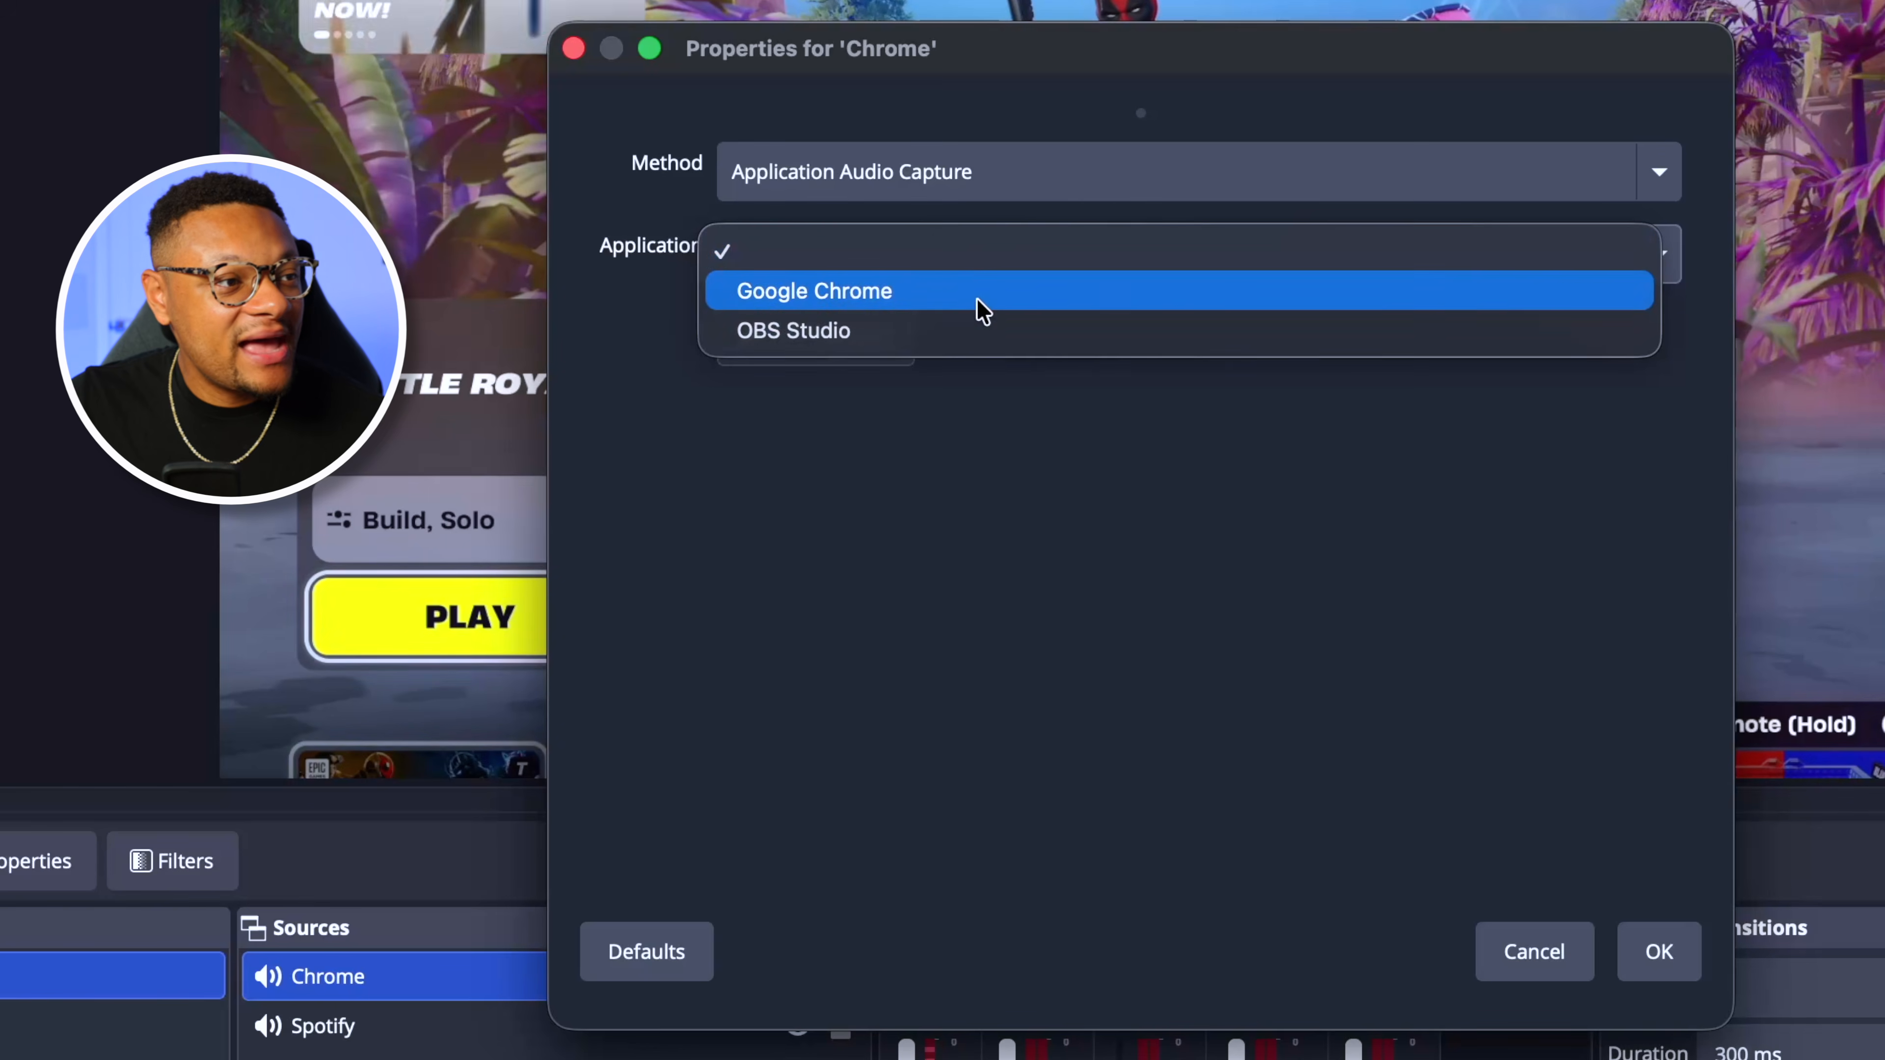
left_click(978, 308)
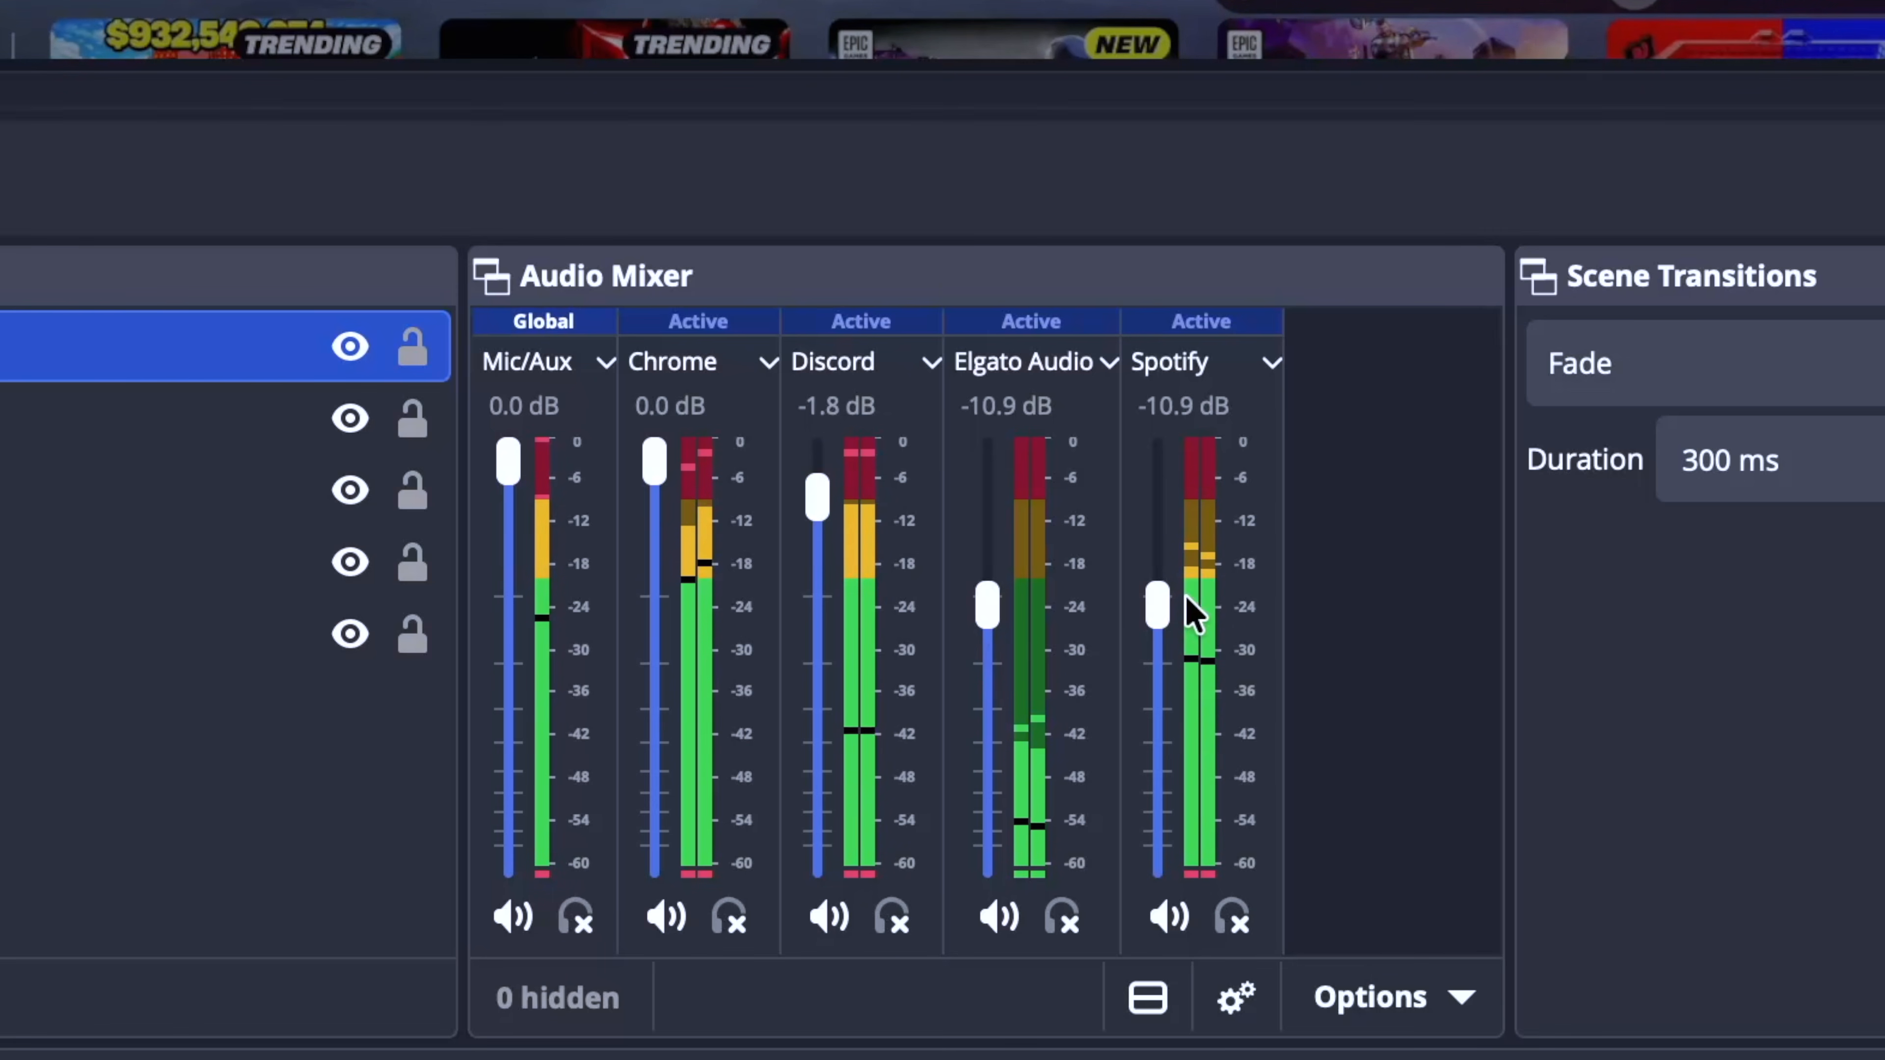
- Balance the mixer volumes: Elgato Audio to about -12.4 dB, Spotify to -40.9 dB, Discord to -21.4 dB and Chrome to -16.7 dB
left_click_drag(995, 622, 1027, 661)
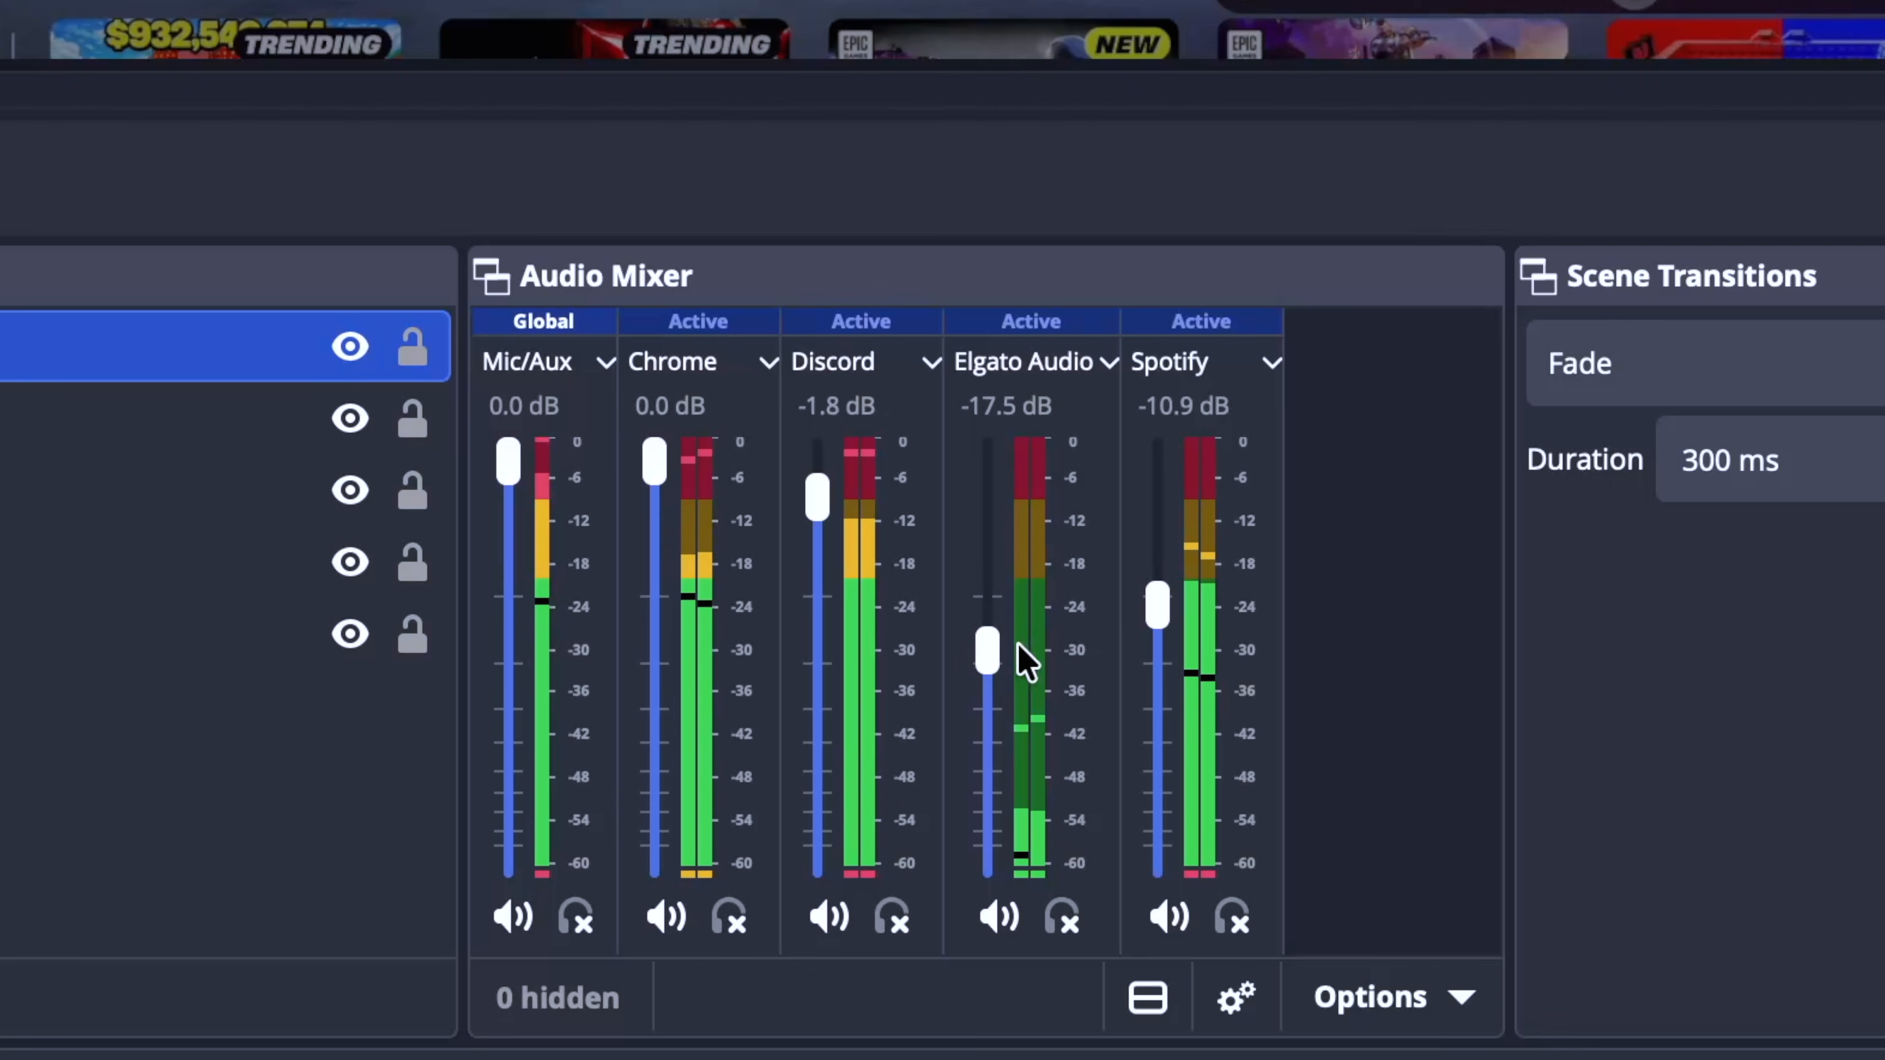
left_click_drag(1159, 605, 1165, 758)
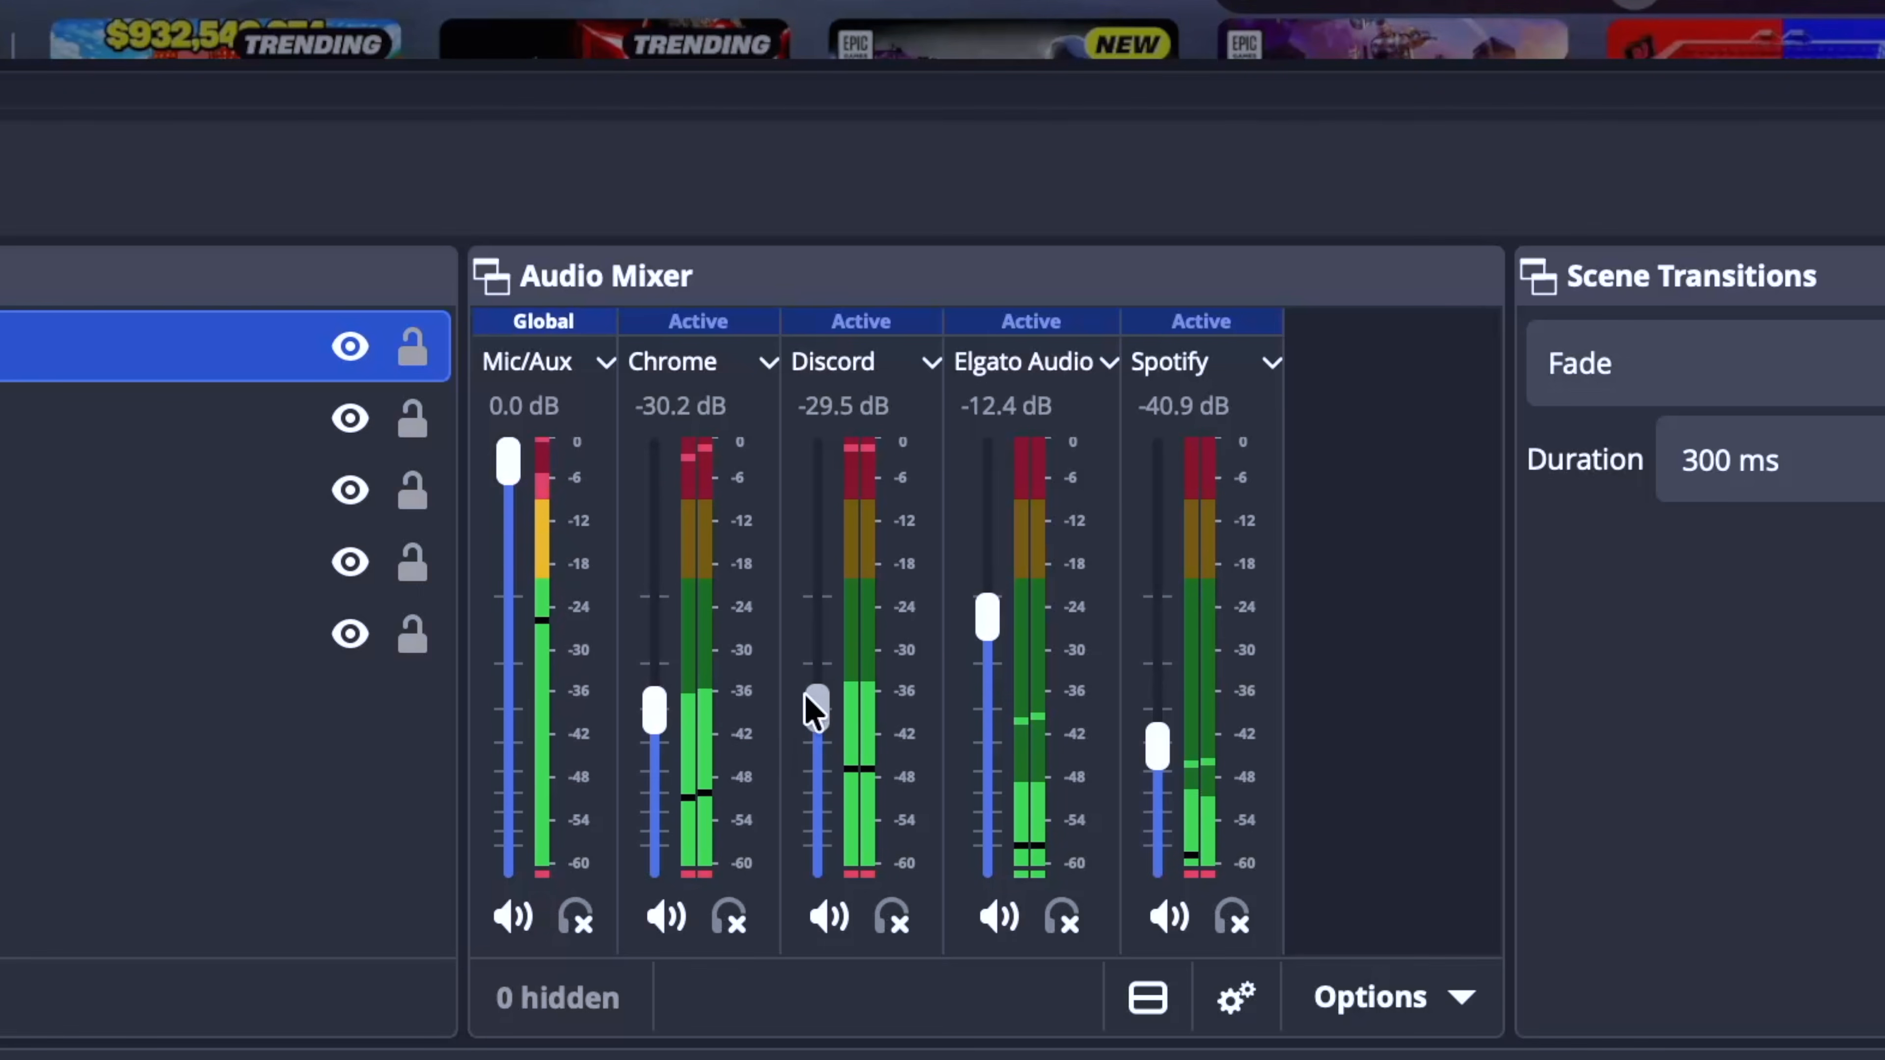
left_click_drag(806, 694, 809, 656)
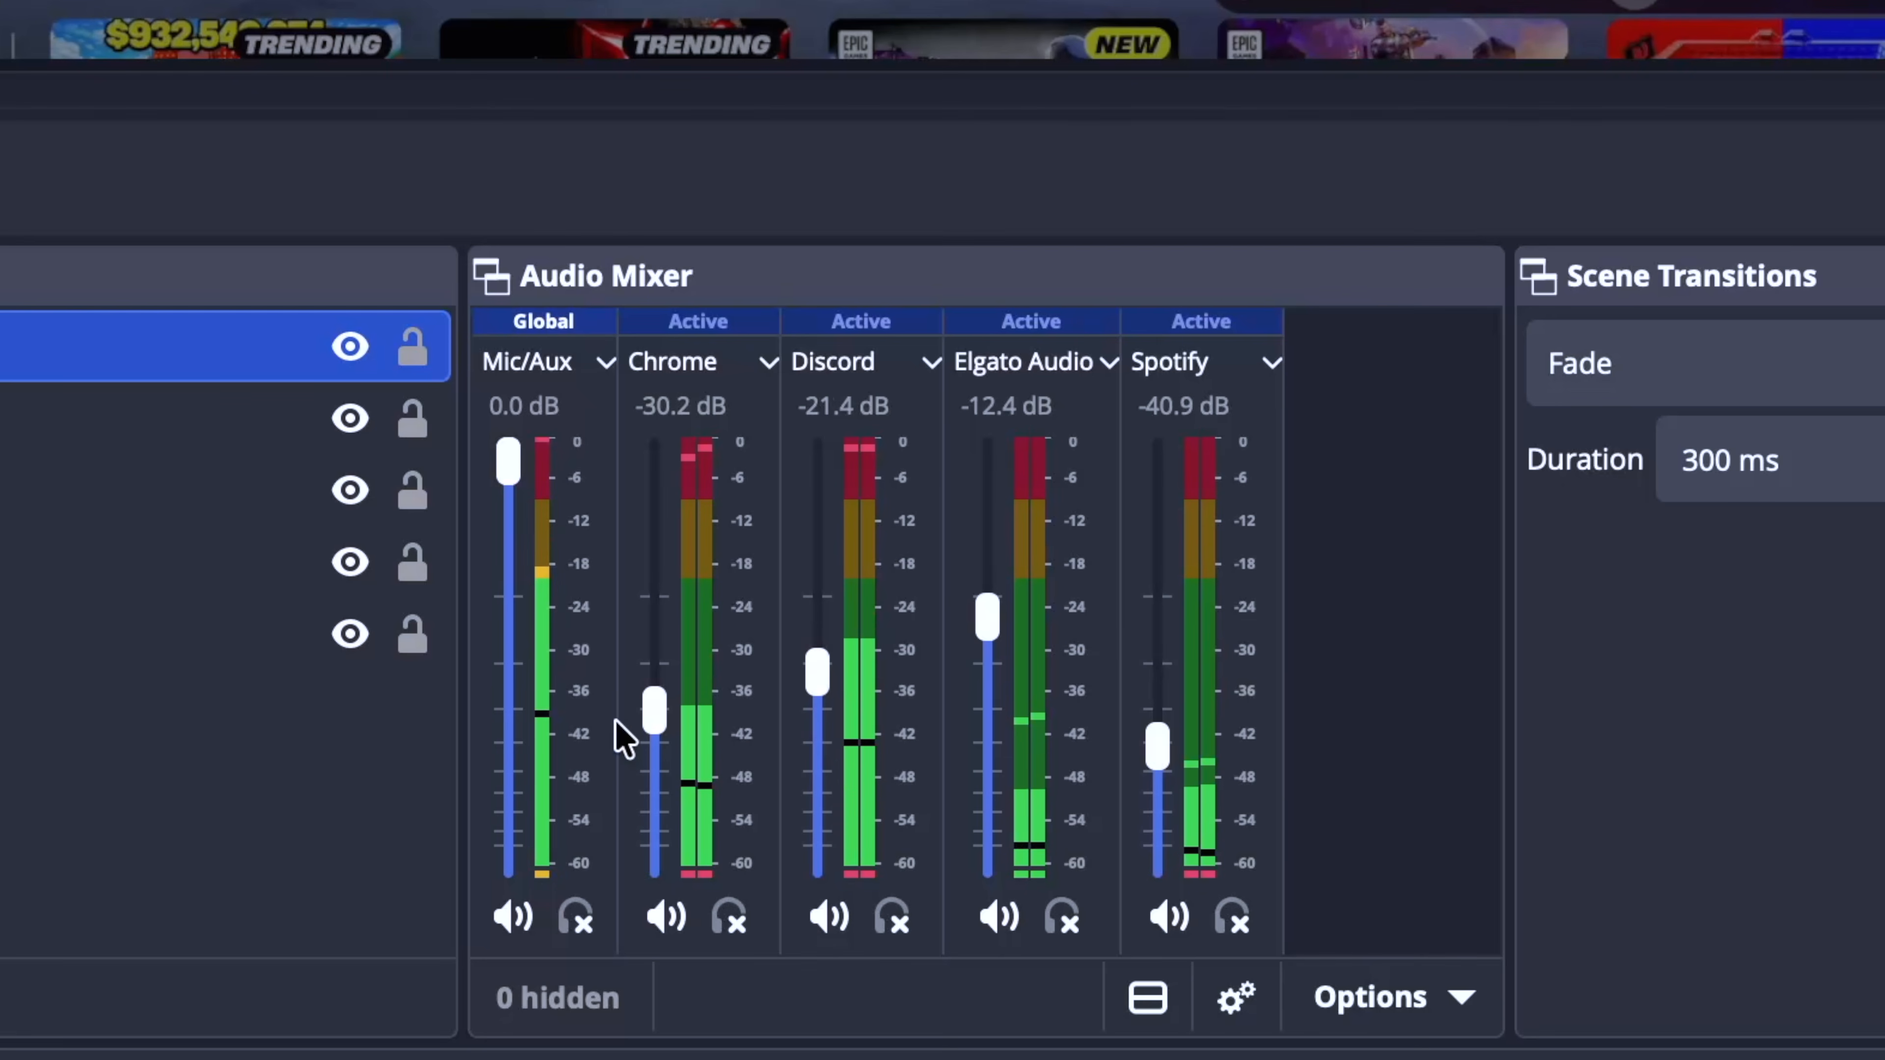
left_click_drag(654, 711, 654, 643)
- Group the Chrome, Spotify, Discord and Elgato Audio sources under the name "Audio" and collapse the group
left_click(111, 565)
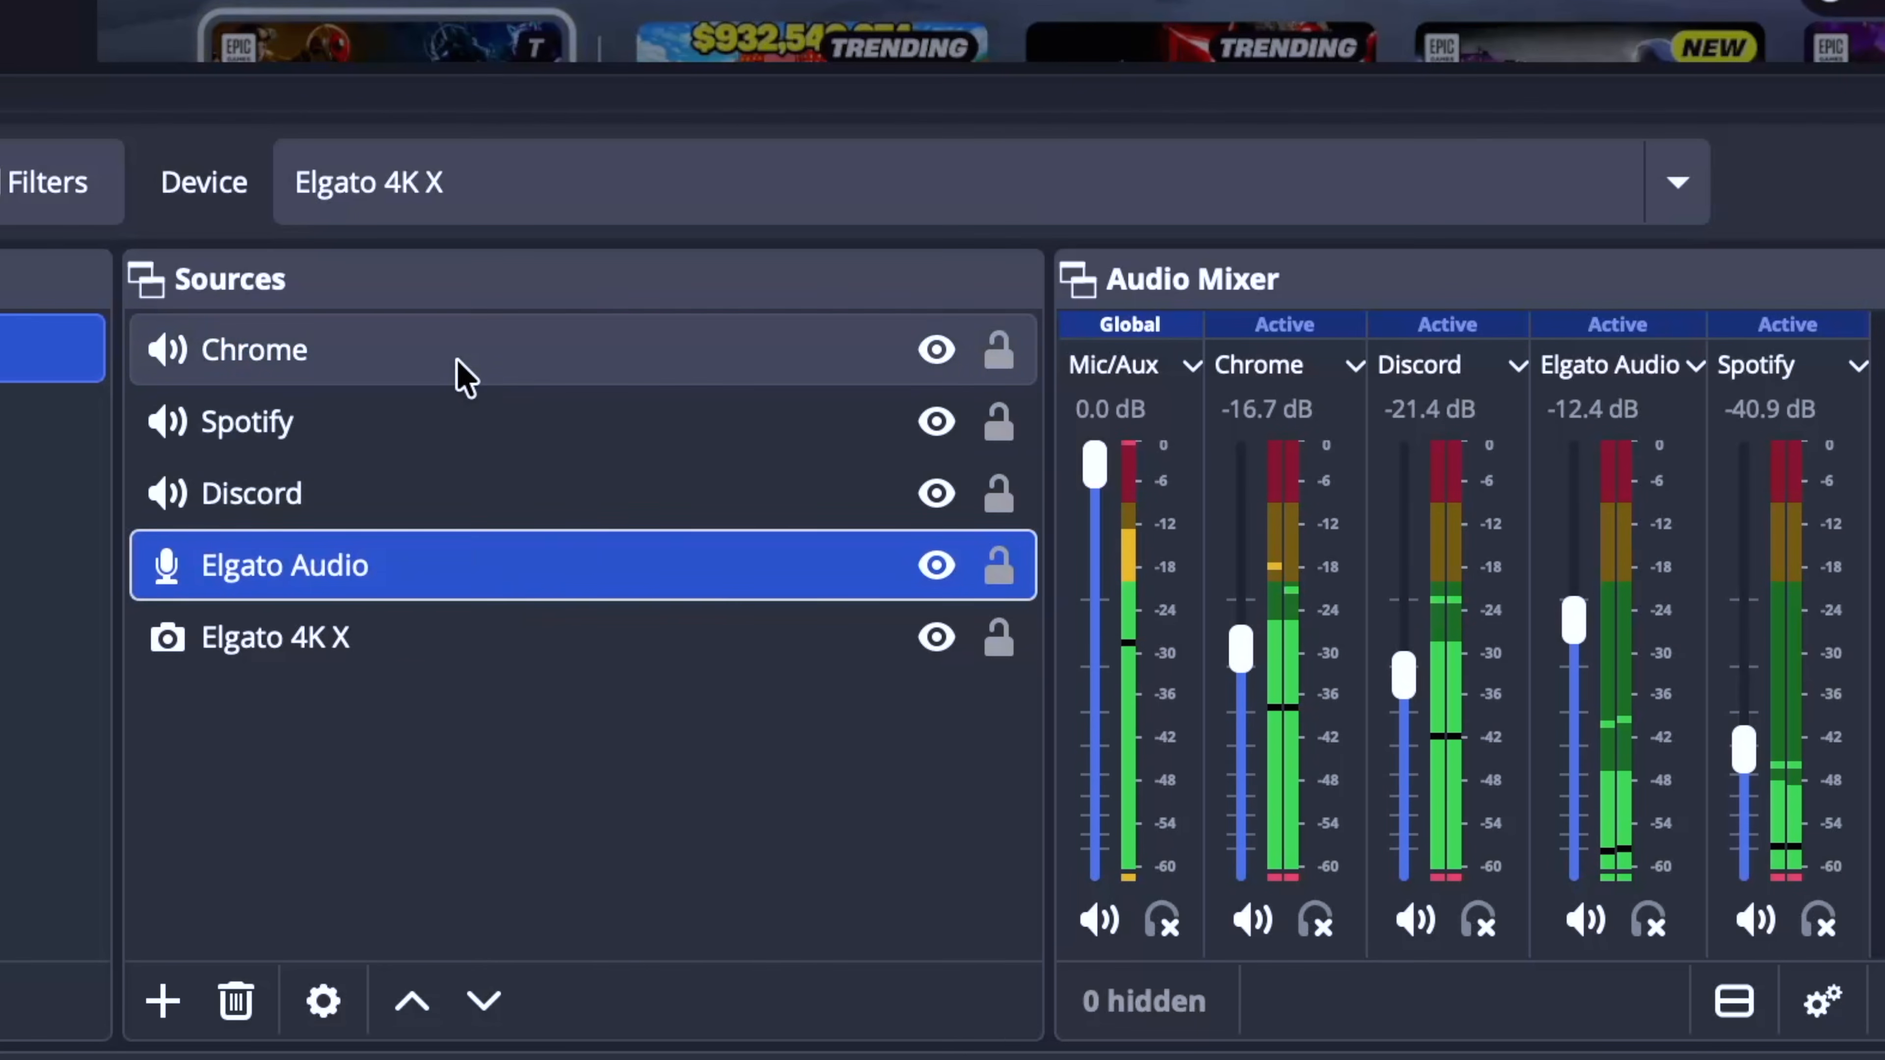
left_click(464, 375, "shift")
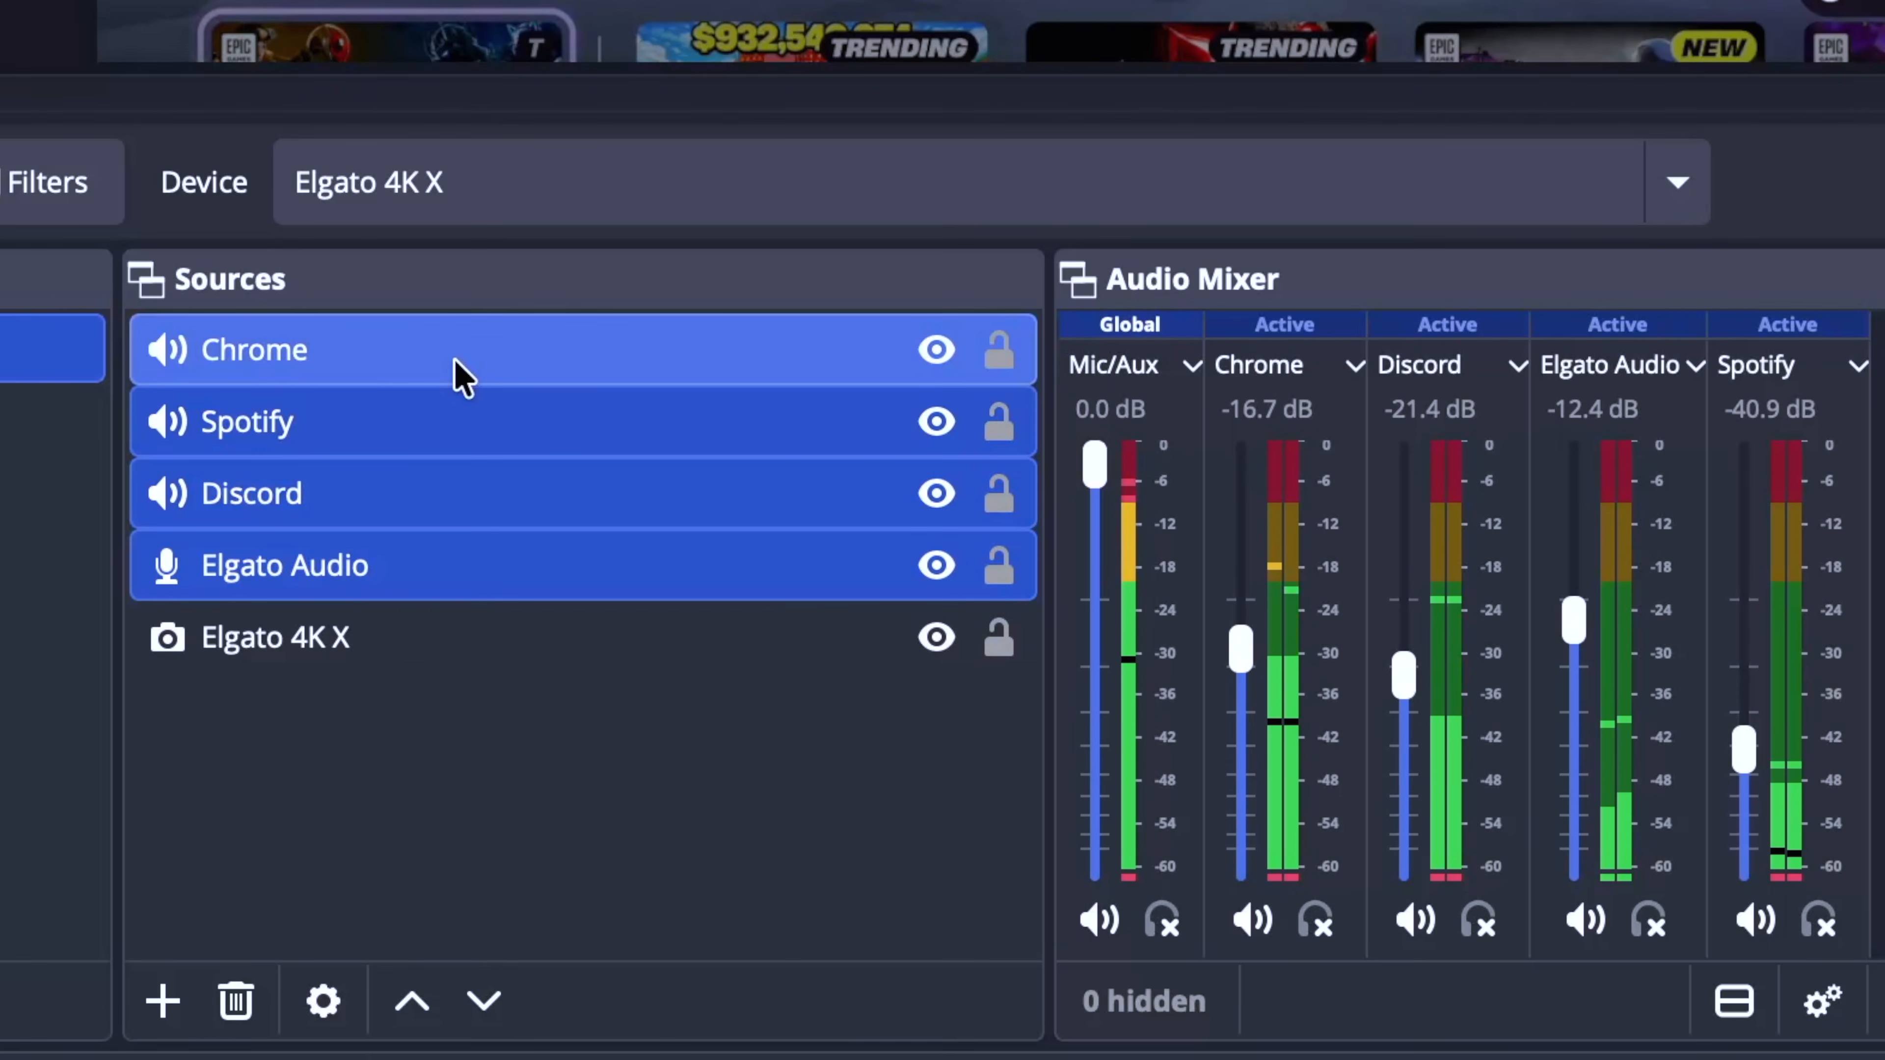
right_click(455, 364)
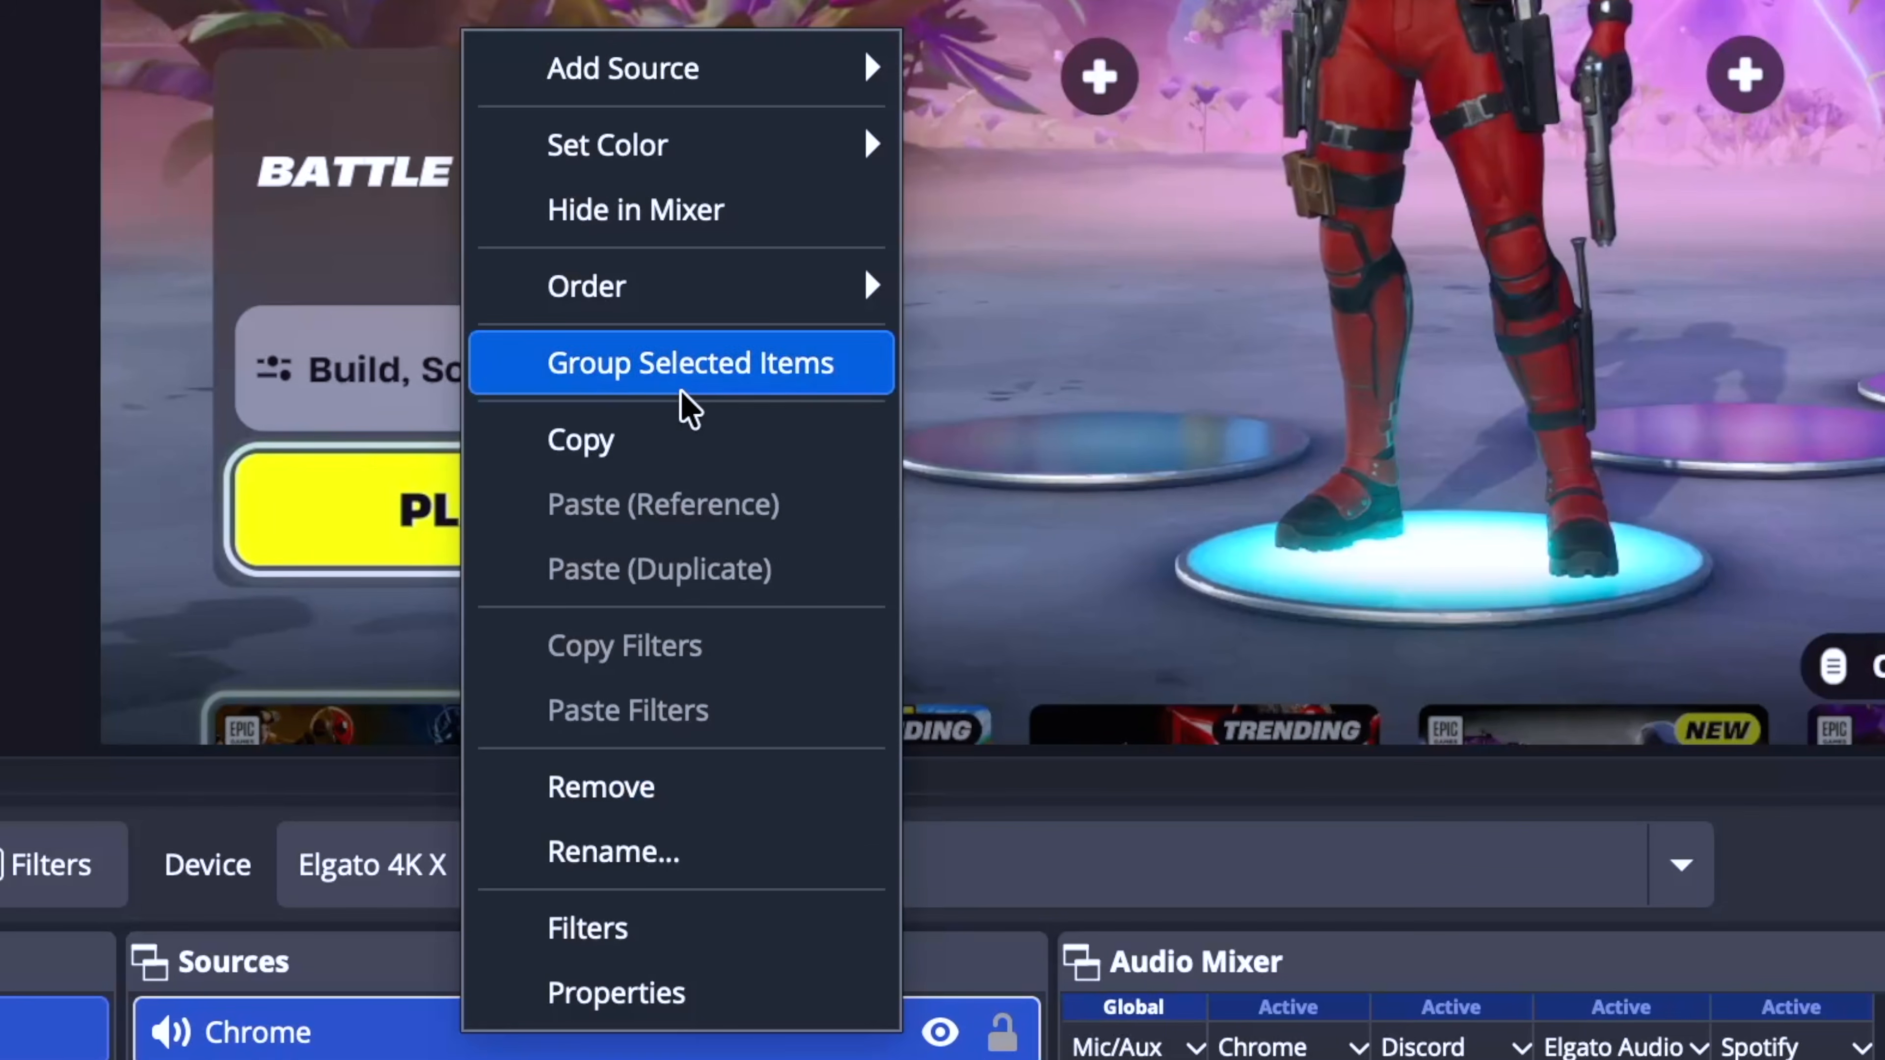
left_click(679, 386)
type("Audio")
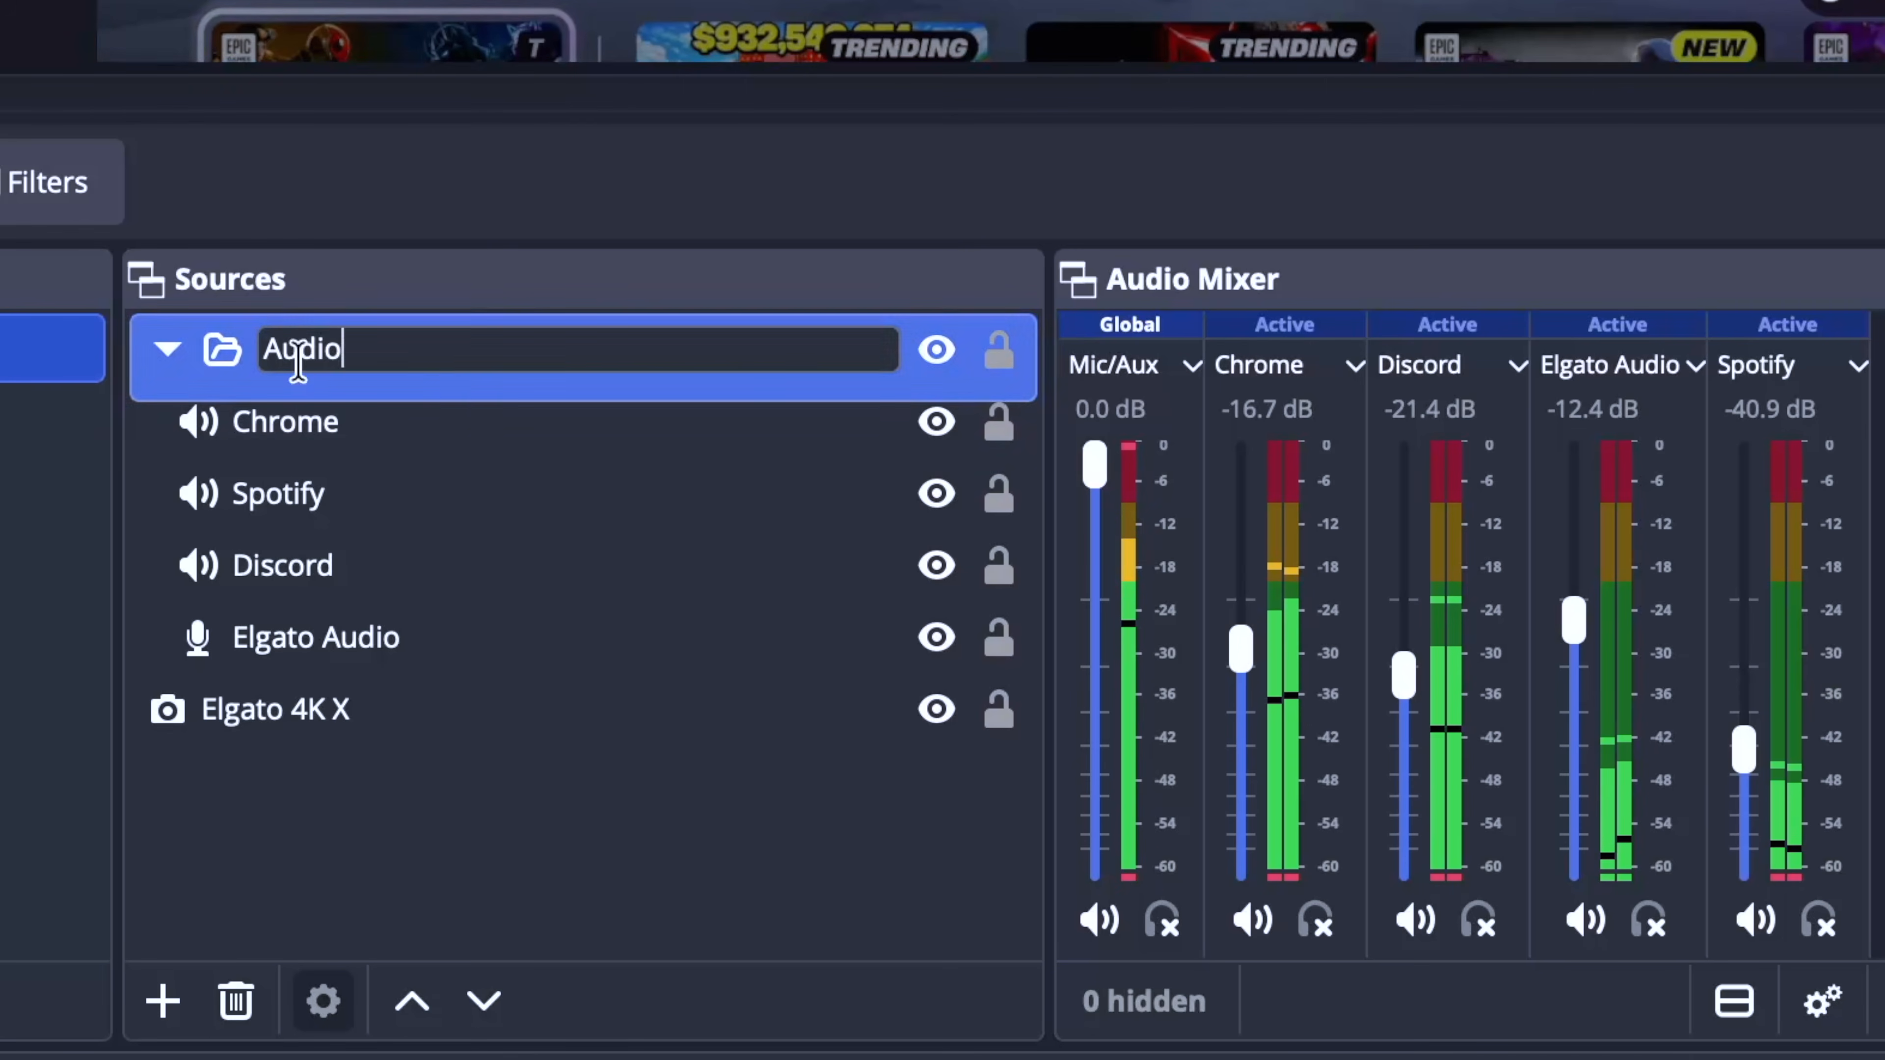
left_click(580, 854)
left_click(167, 349)
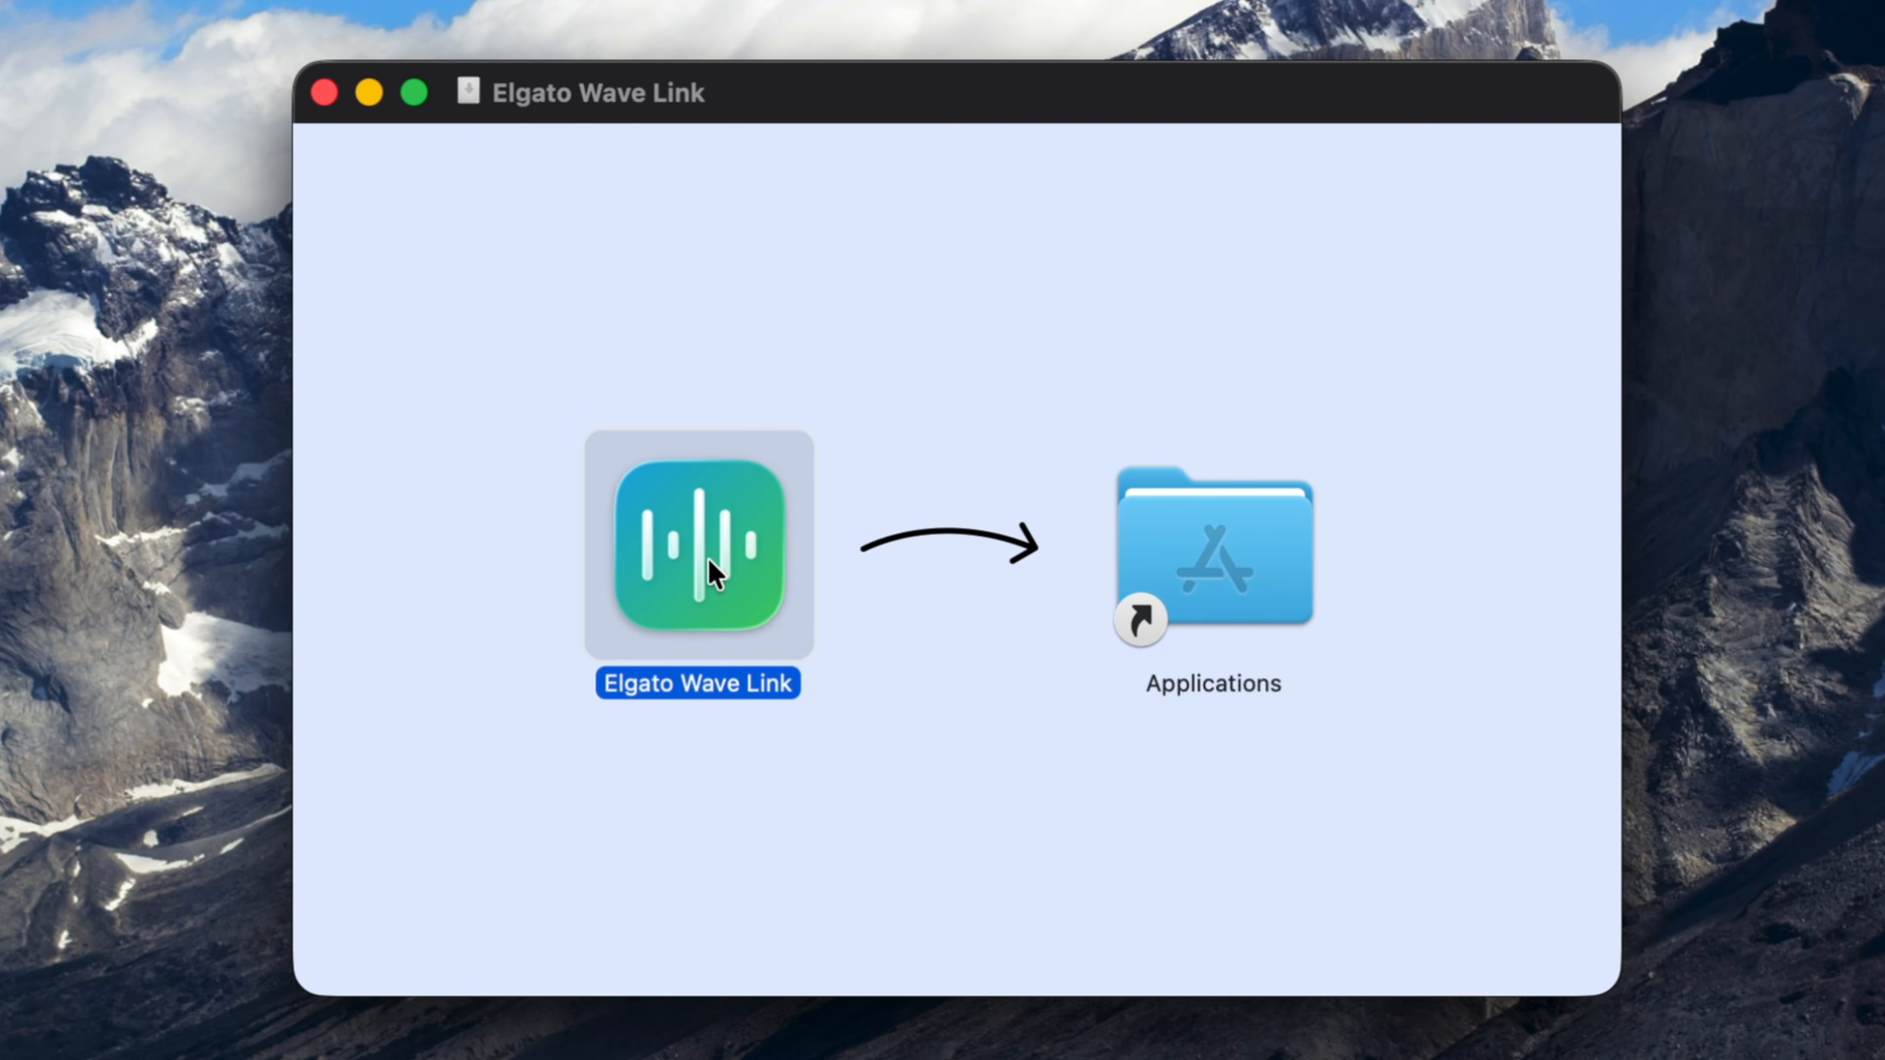
- Install Elgato Wave Link into the Applications folder, run its installer and allow it microphone access
left_click_drag(715, 568, 1283, 587)
left_click(1038, 423)
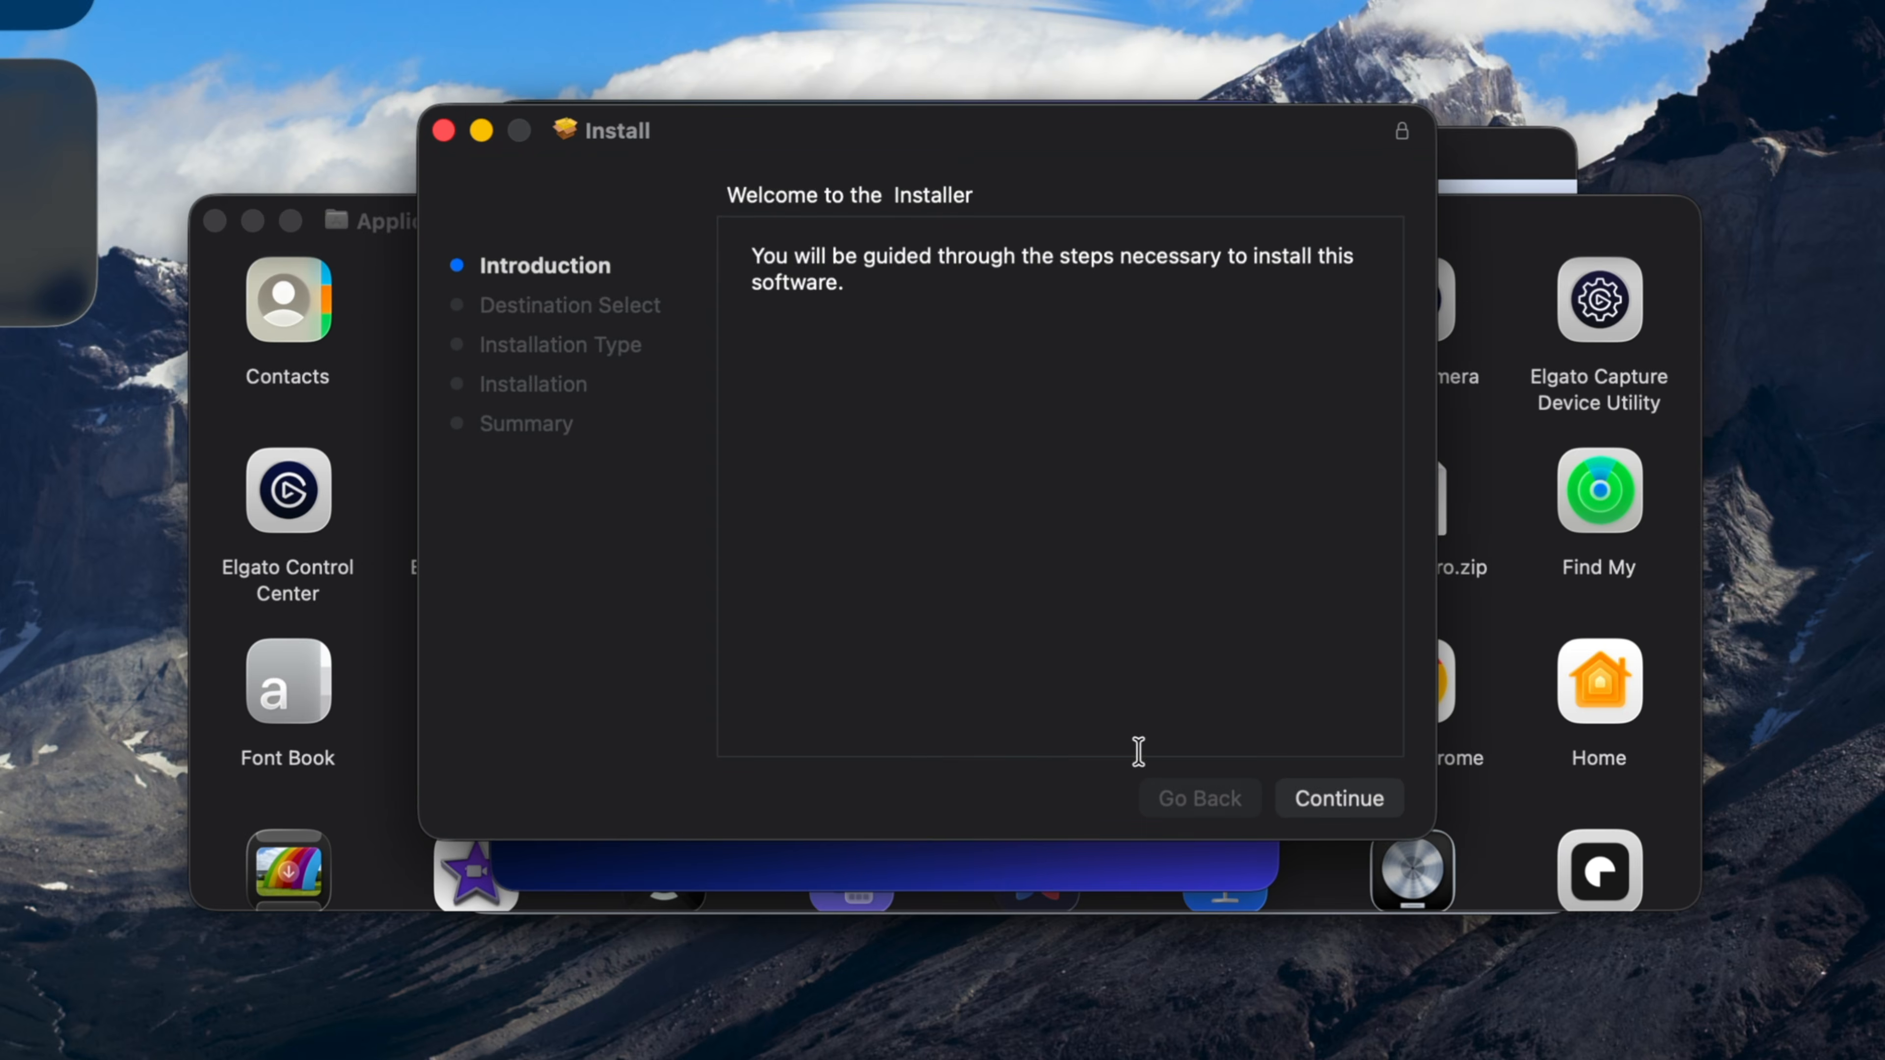
left_click(1346, 800)
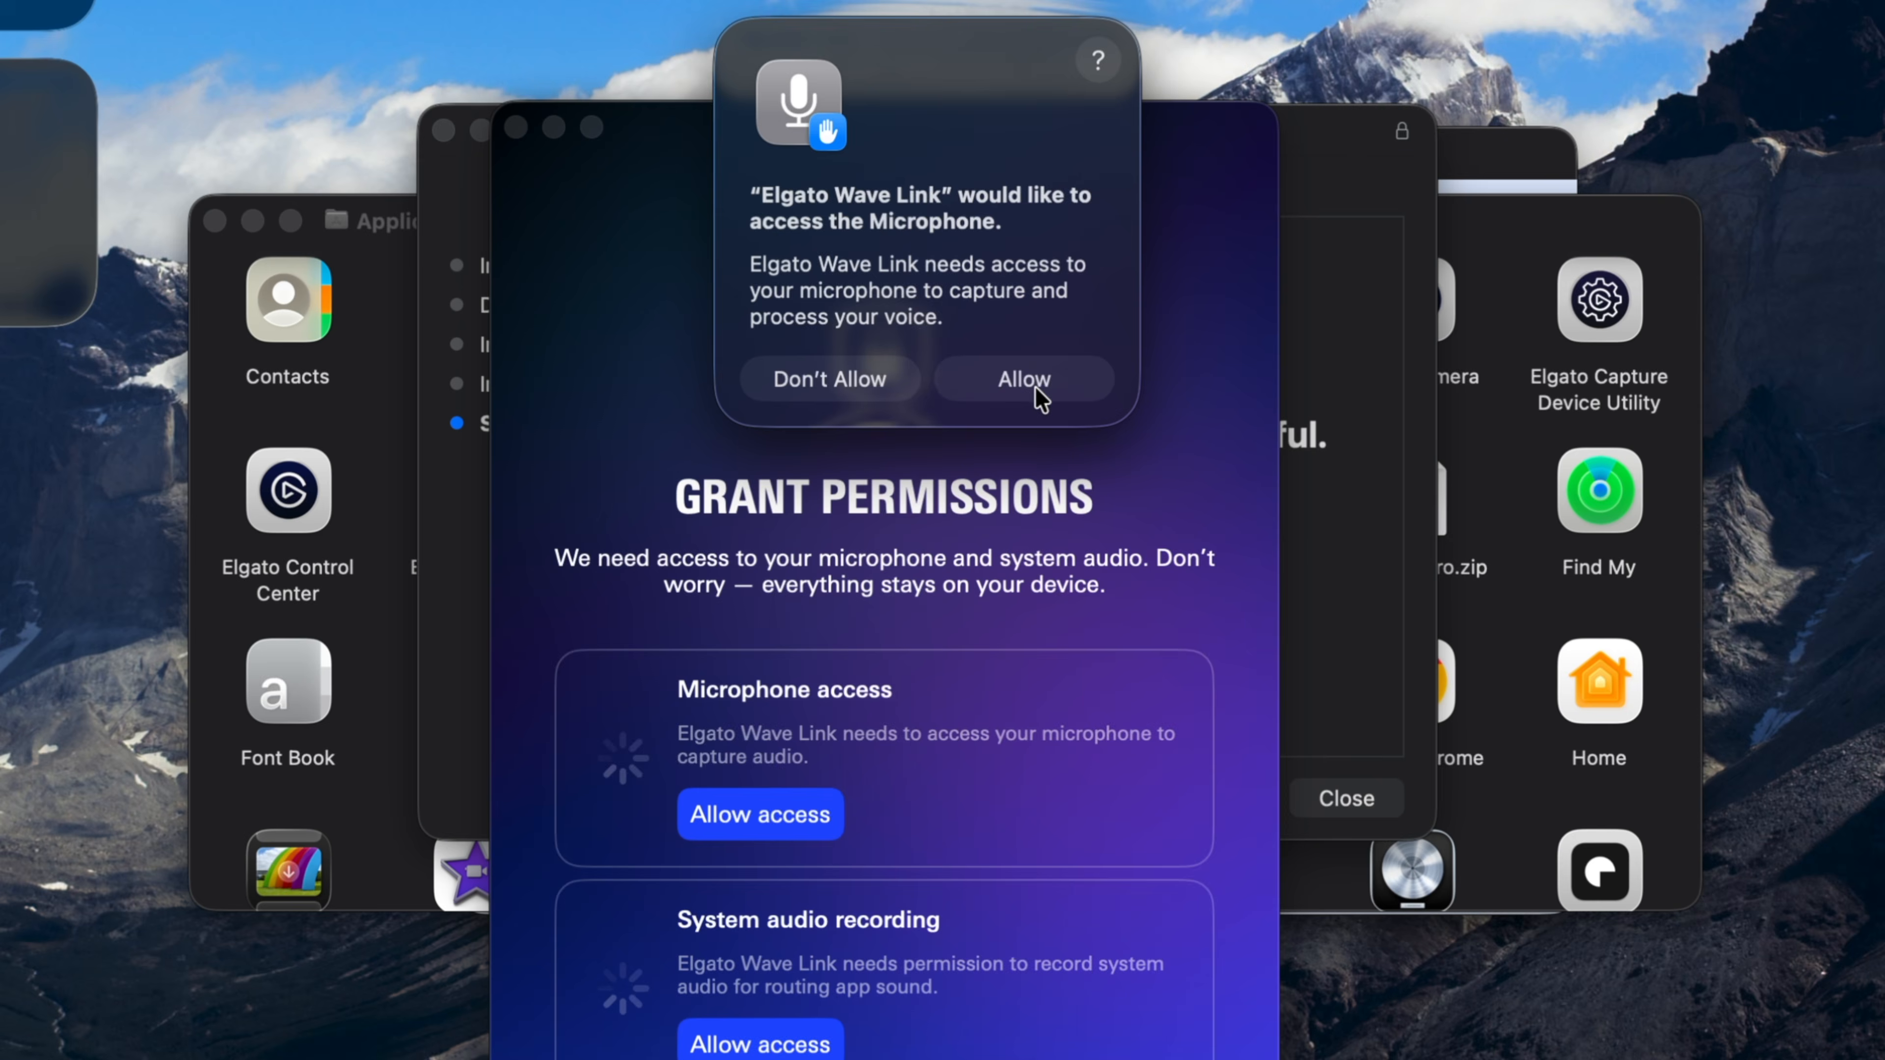
left_click(1024, 383)
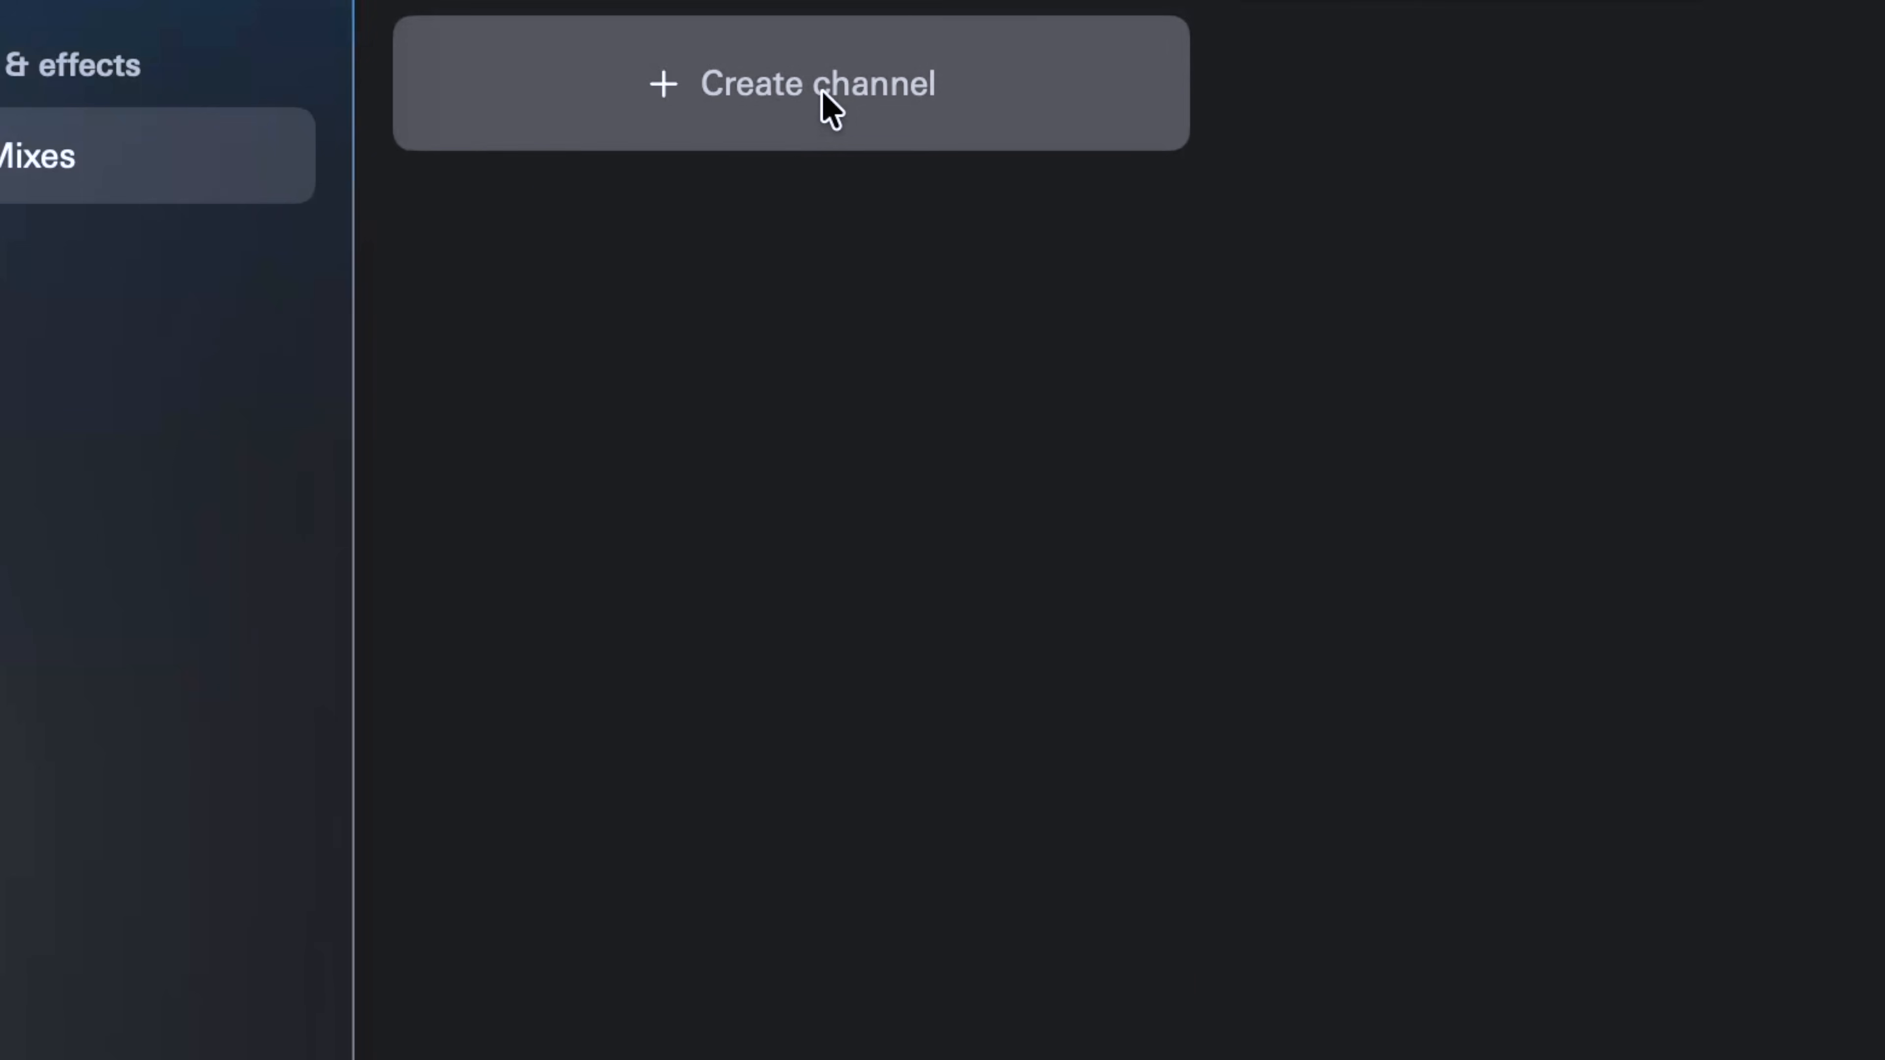
- Create channels for the Wave:3 and Elgato 4K X input devices
left_click(659, 261)
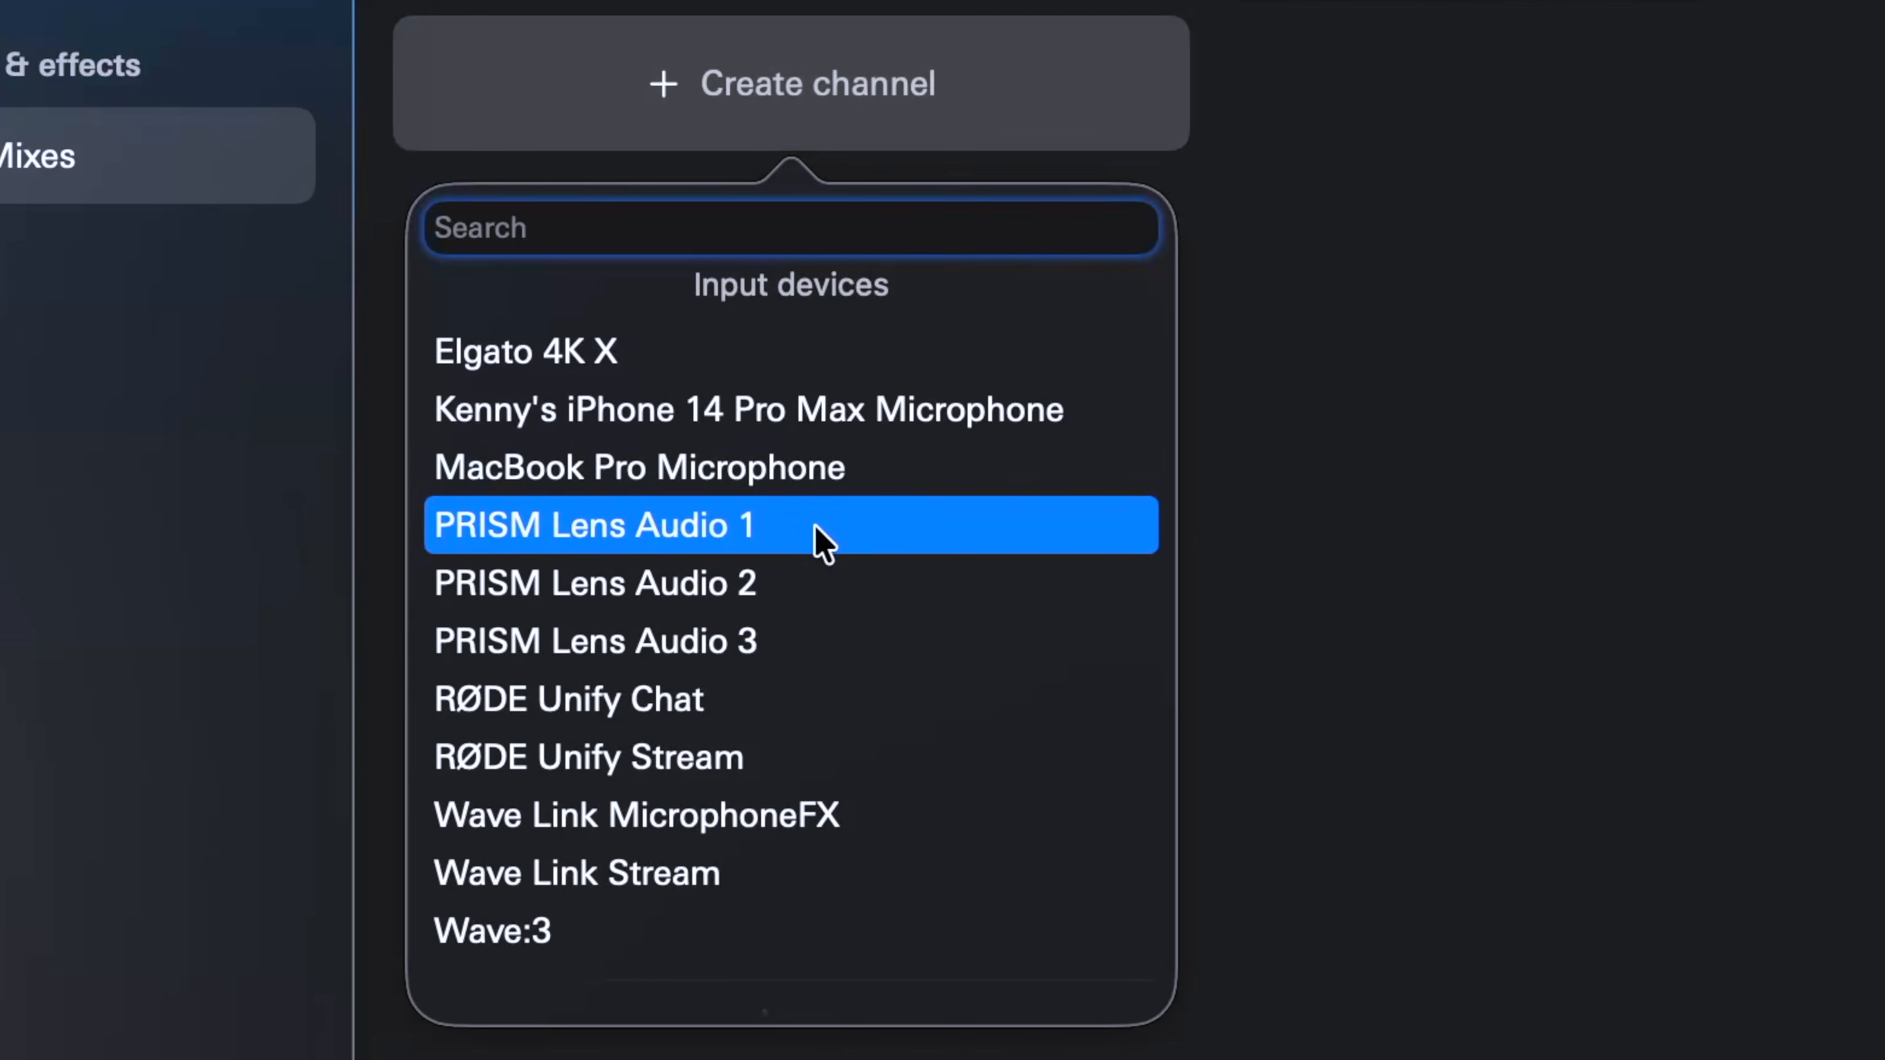
scroll(814, 534, "down", 2)
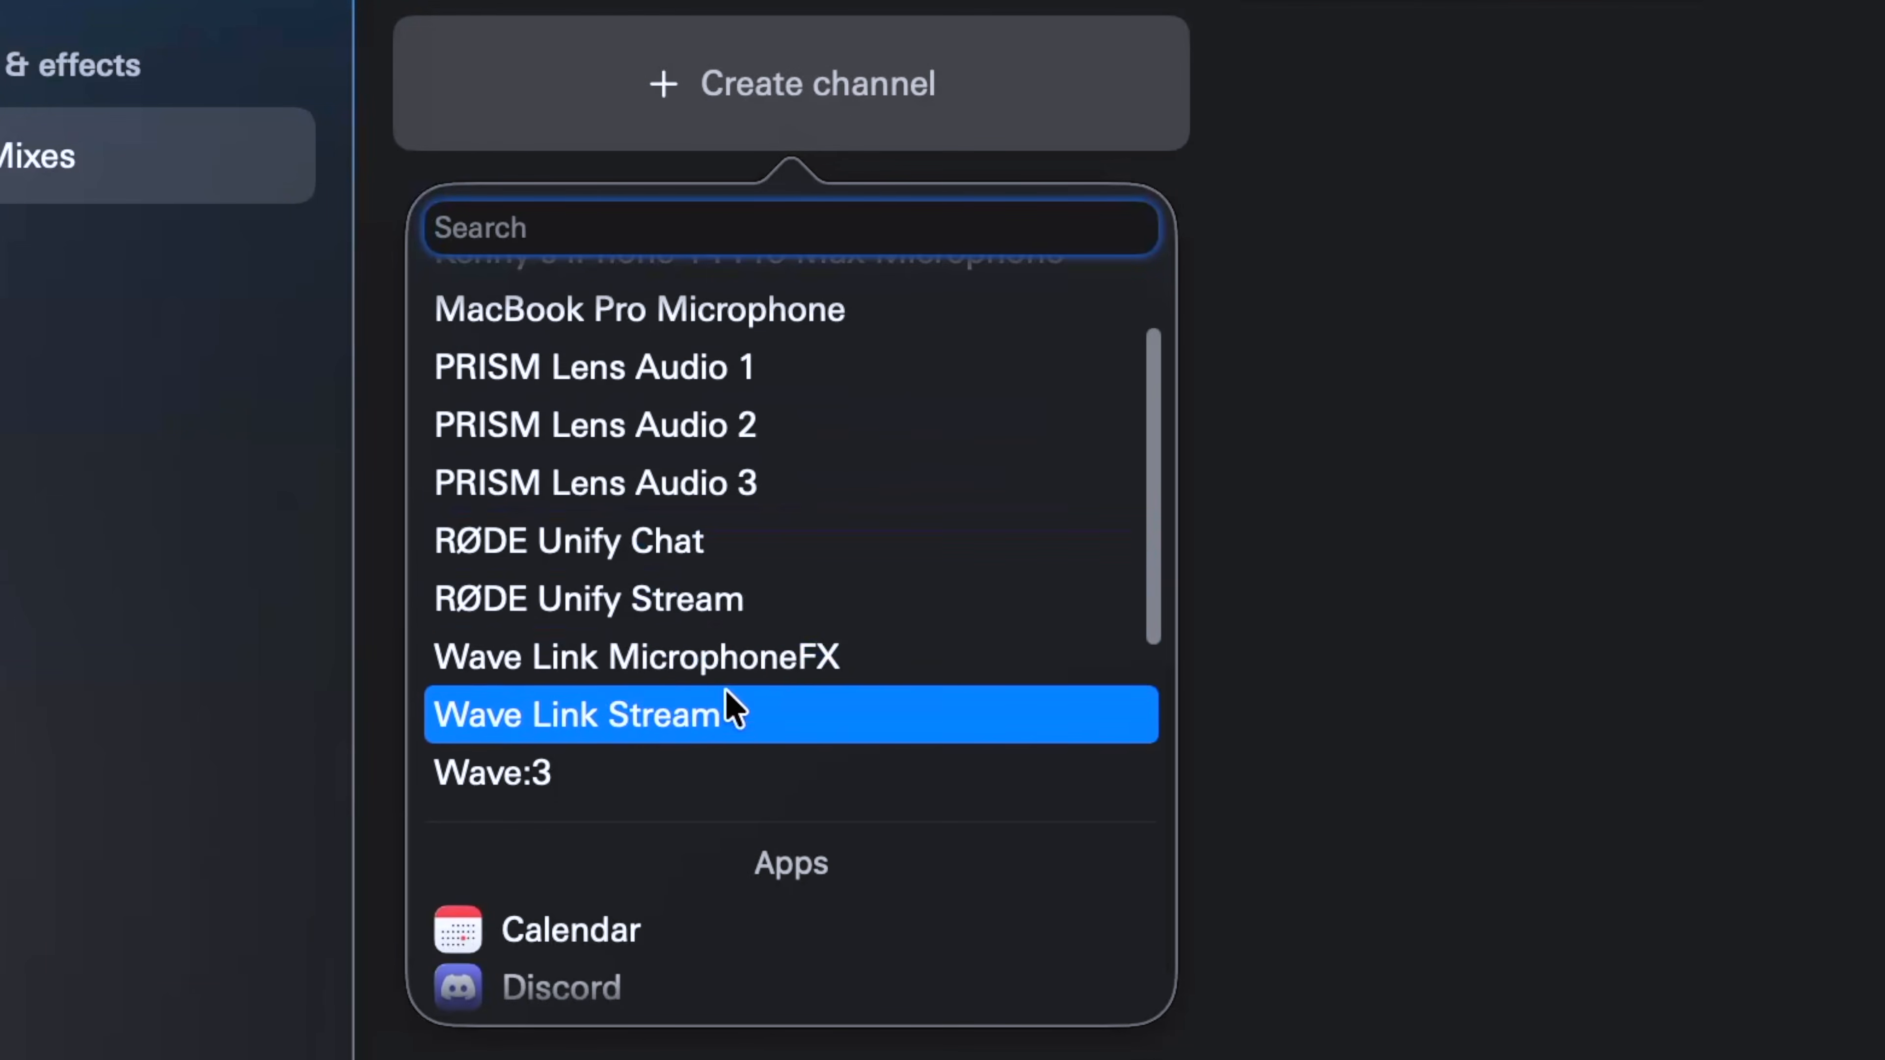
left_click(715, 772)
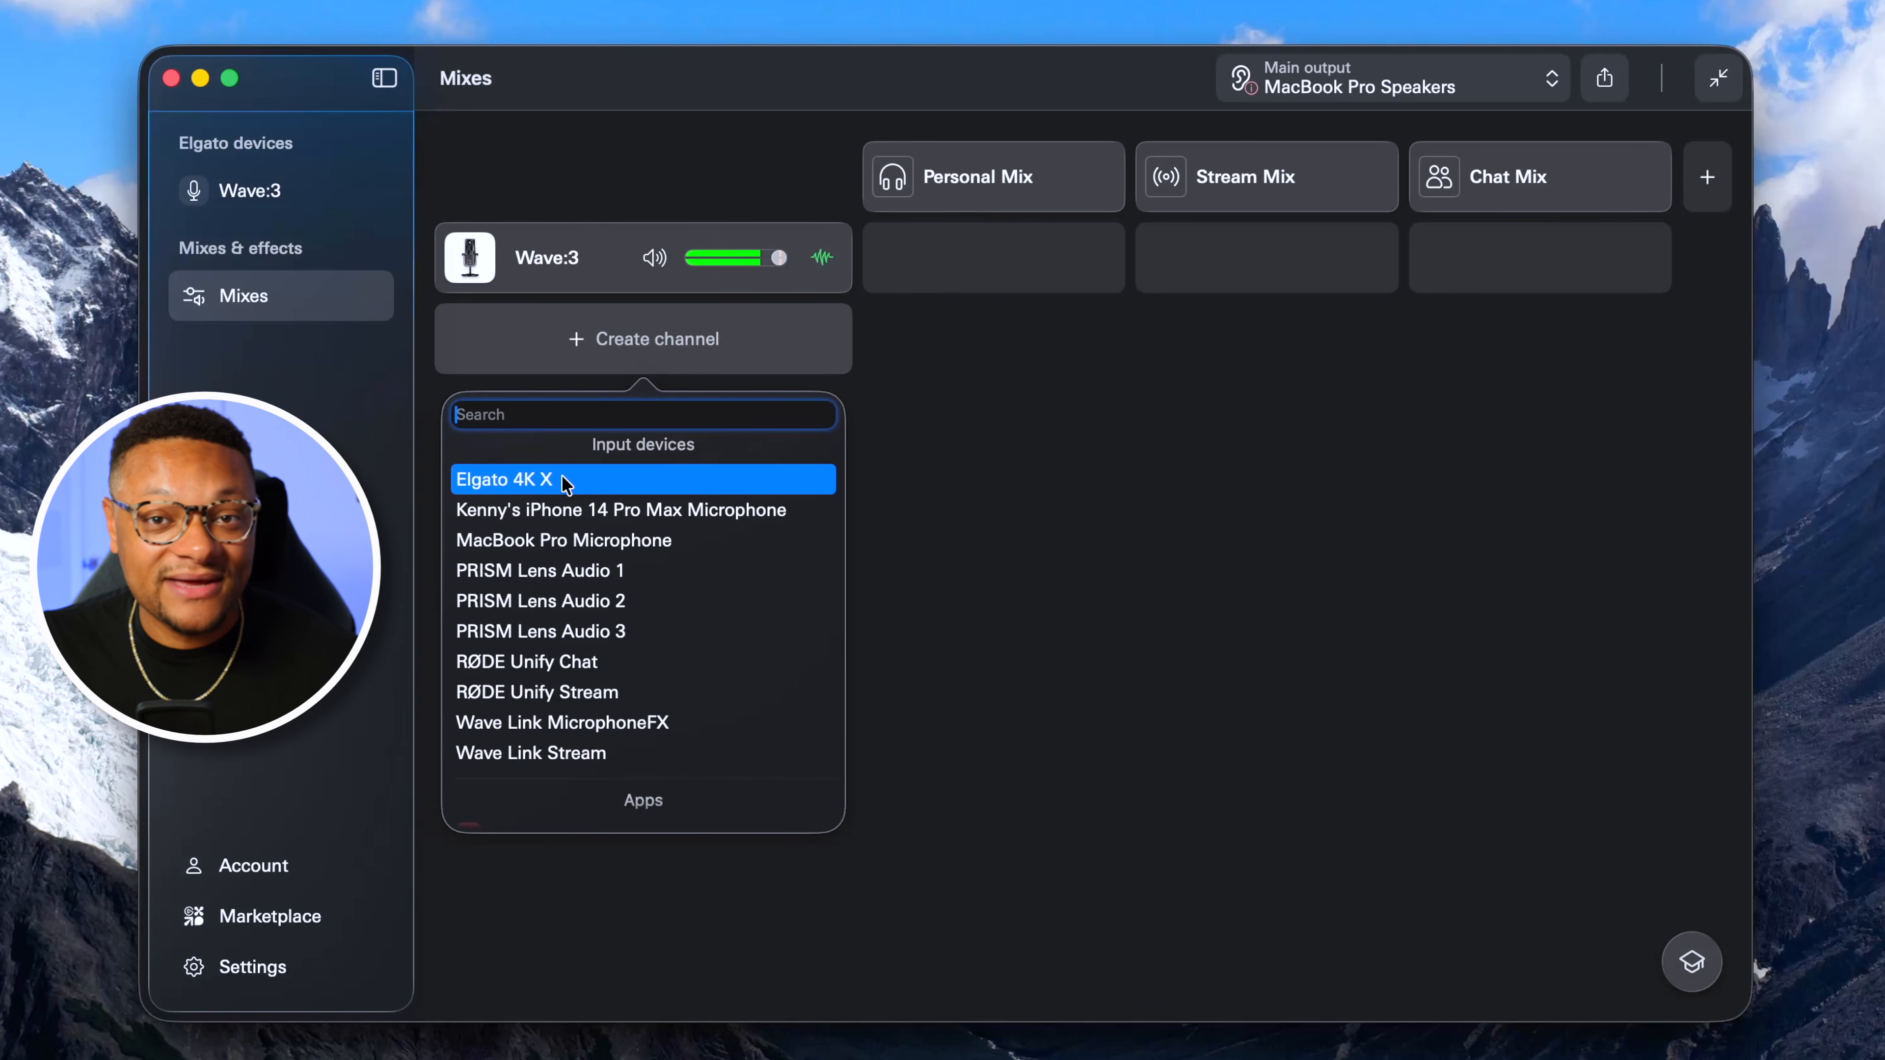
left_click(601, 481)
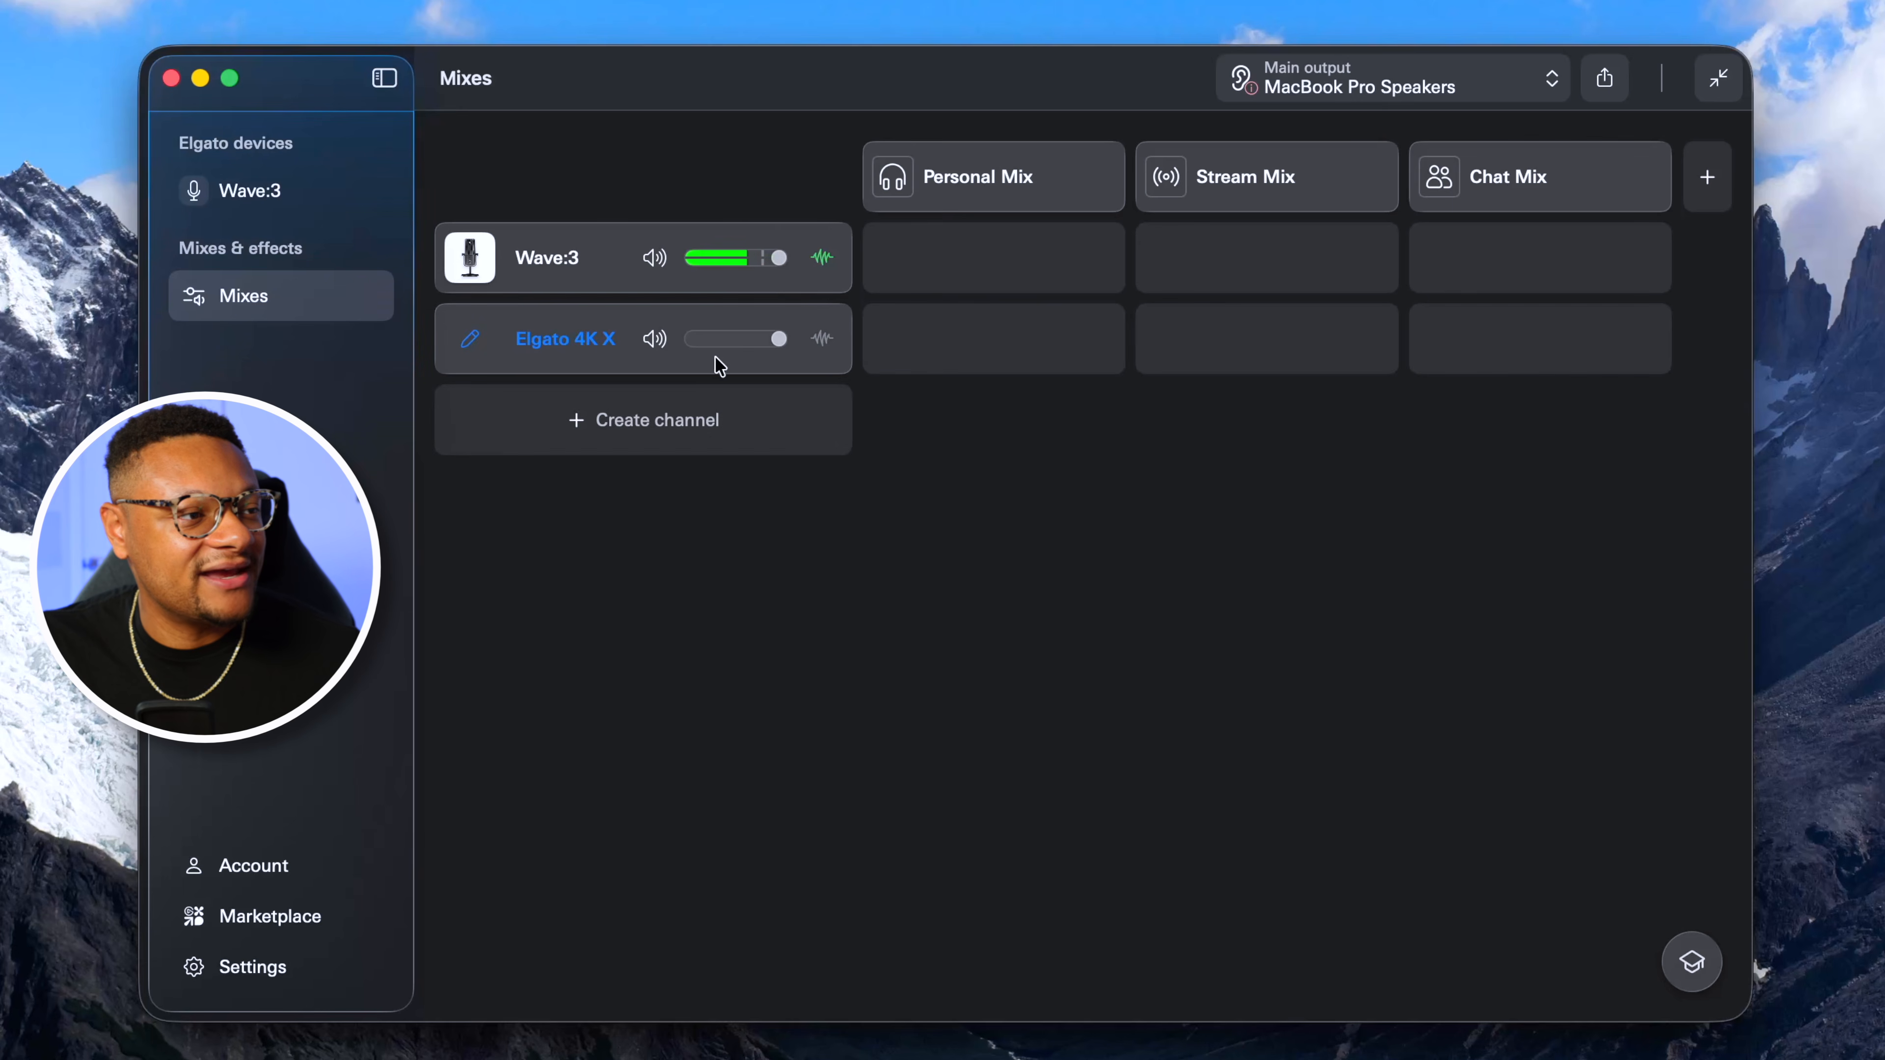
- Create a channel for the Discord app
left_click(620, 419)
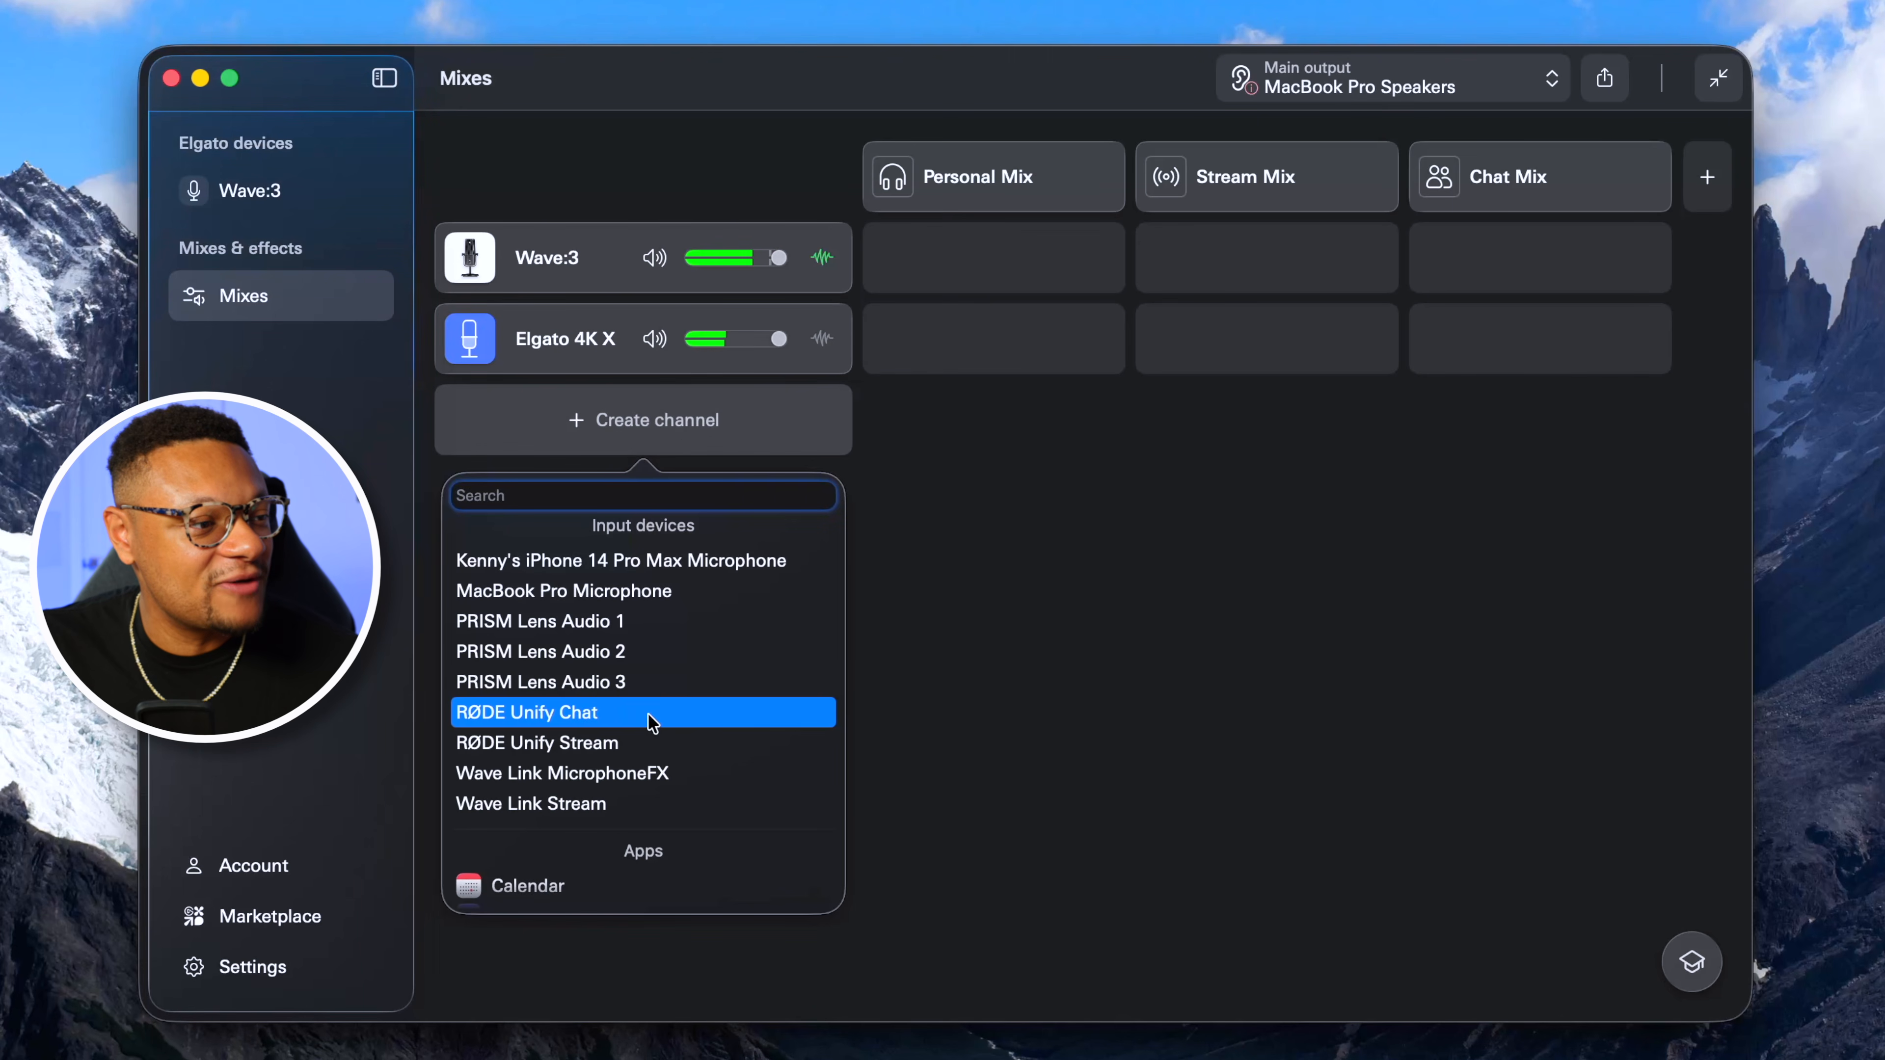
scroll(652, 721, "down", 5)
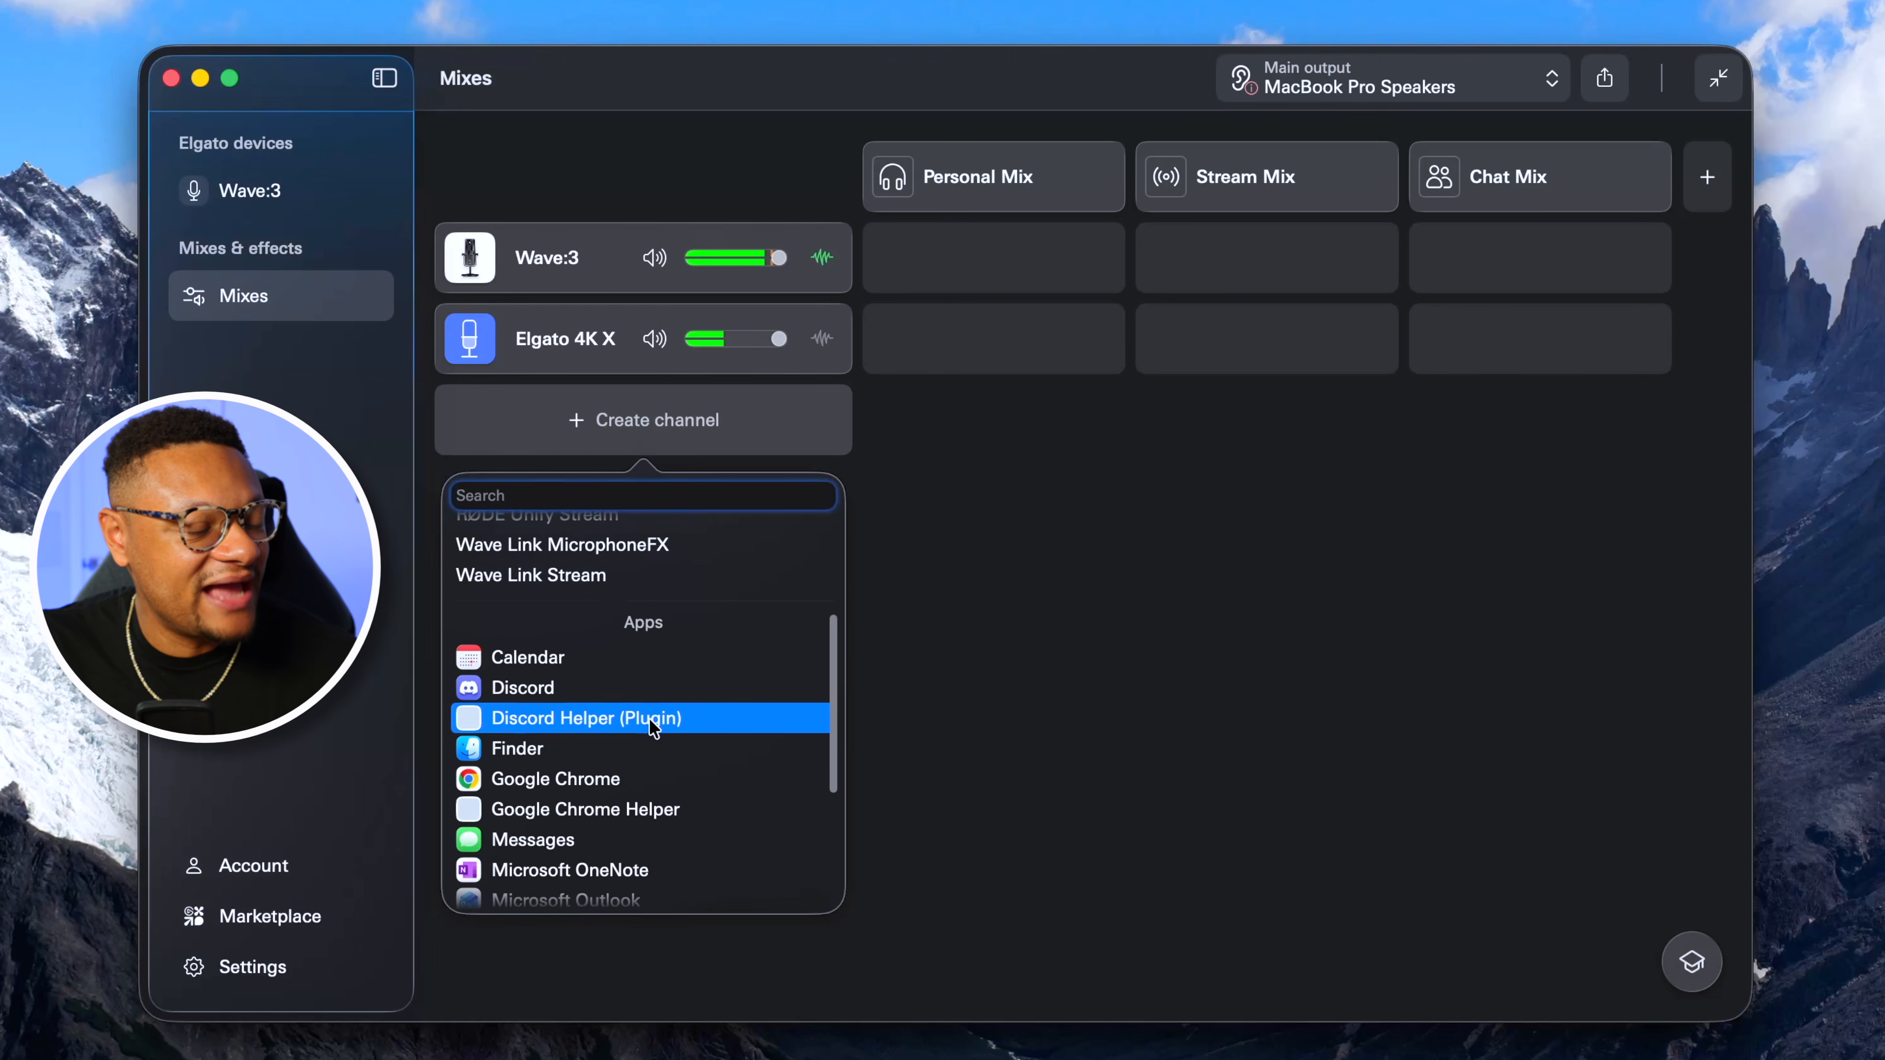
scroll(650, 724, "down", 6)
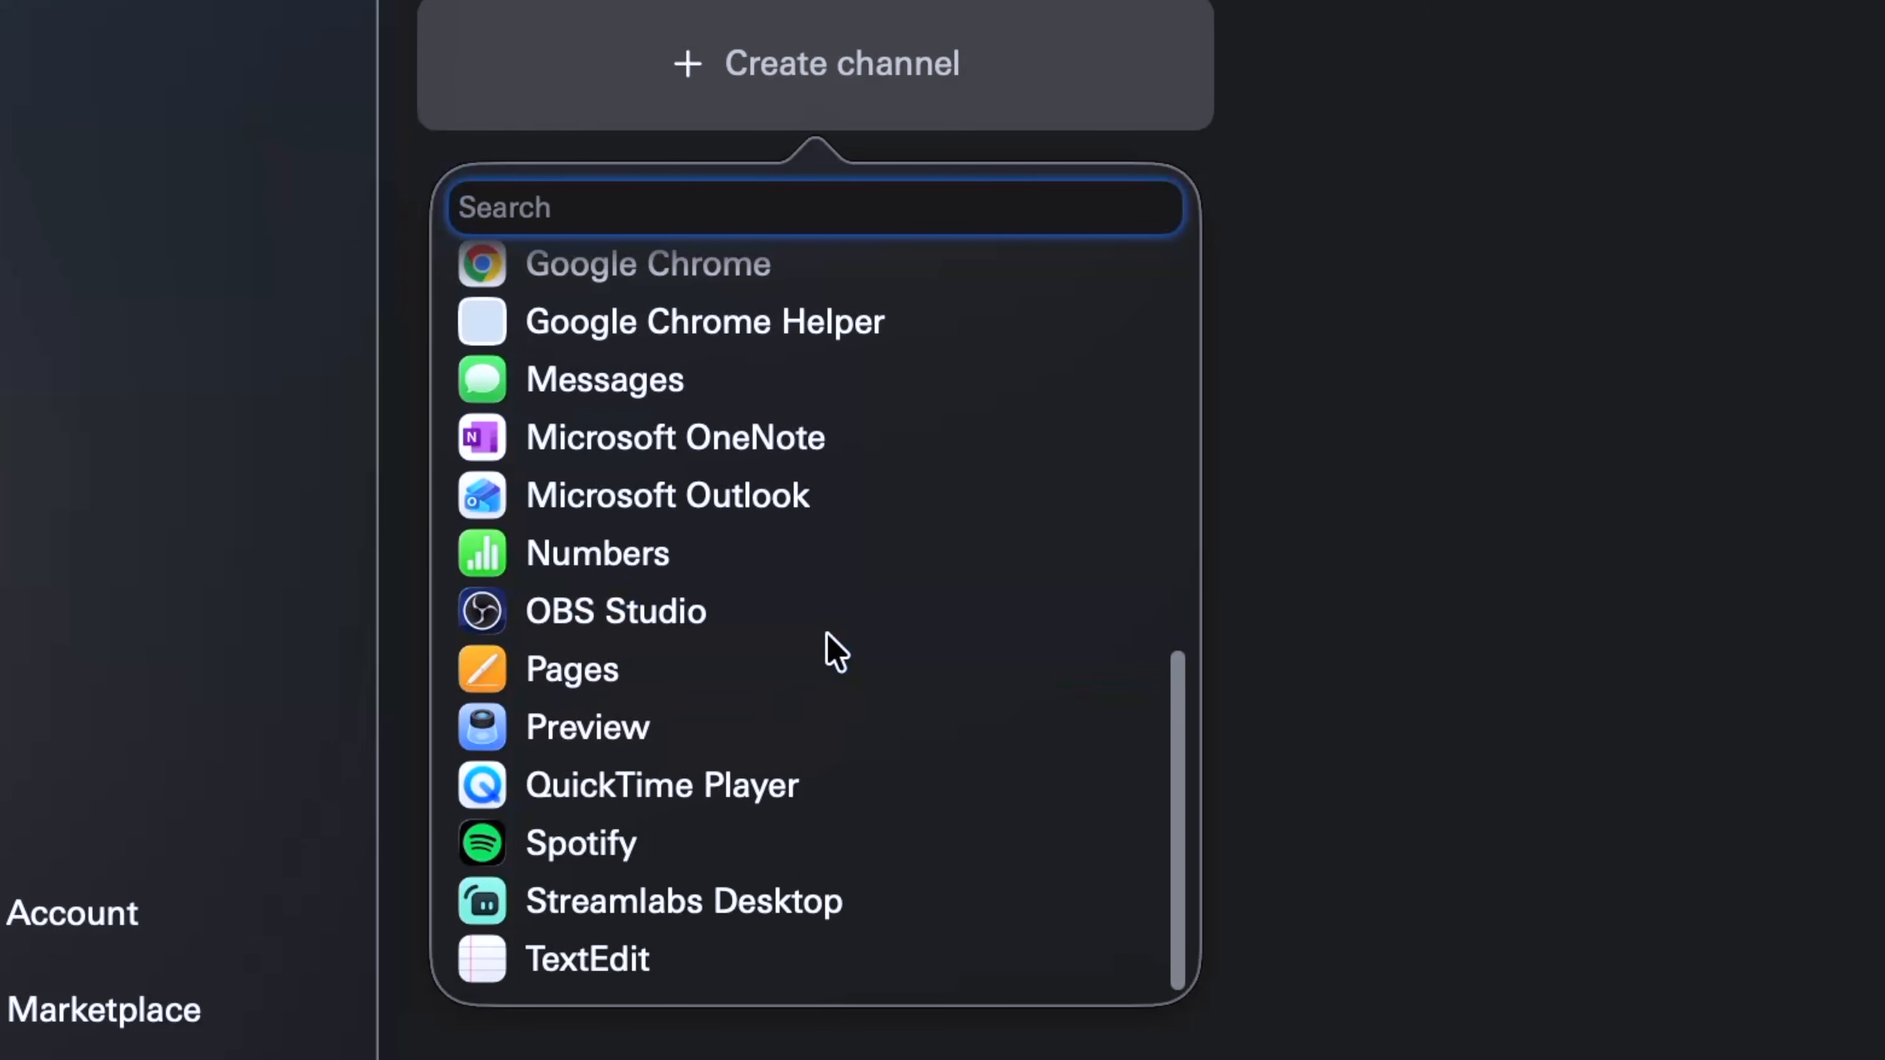
scroll(826, 632, "up", 6)
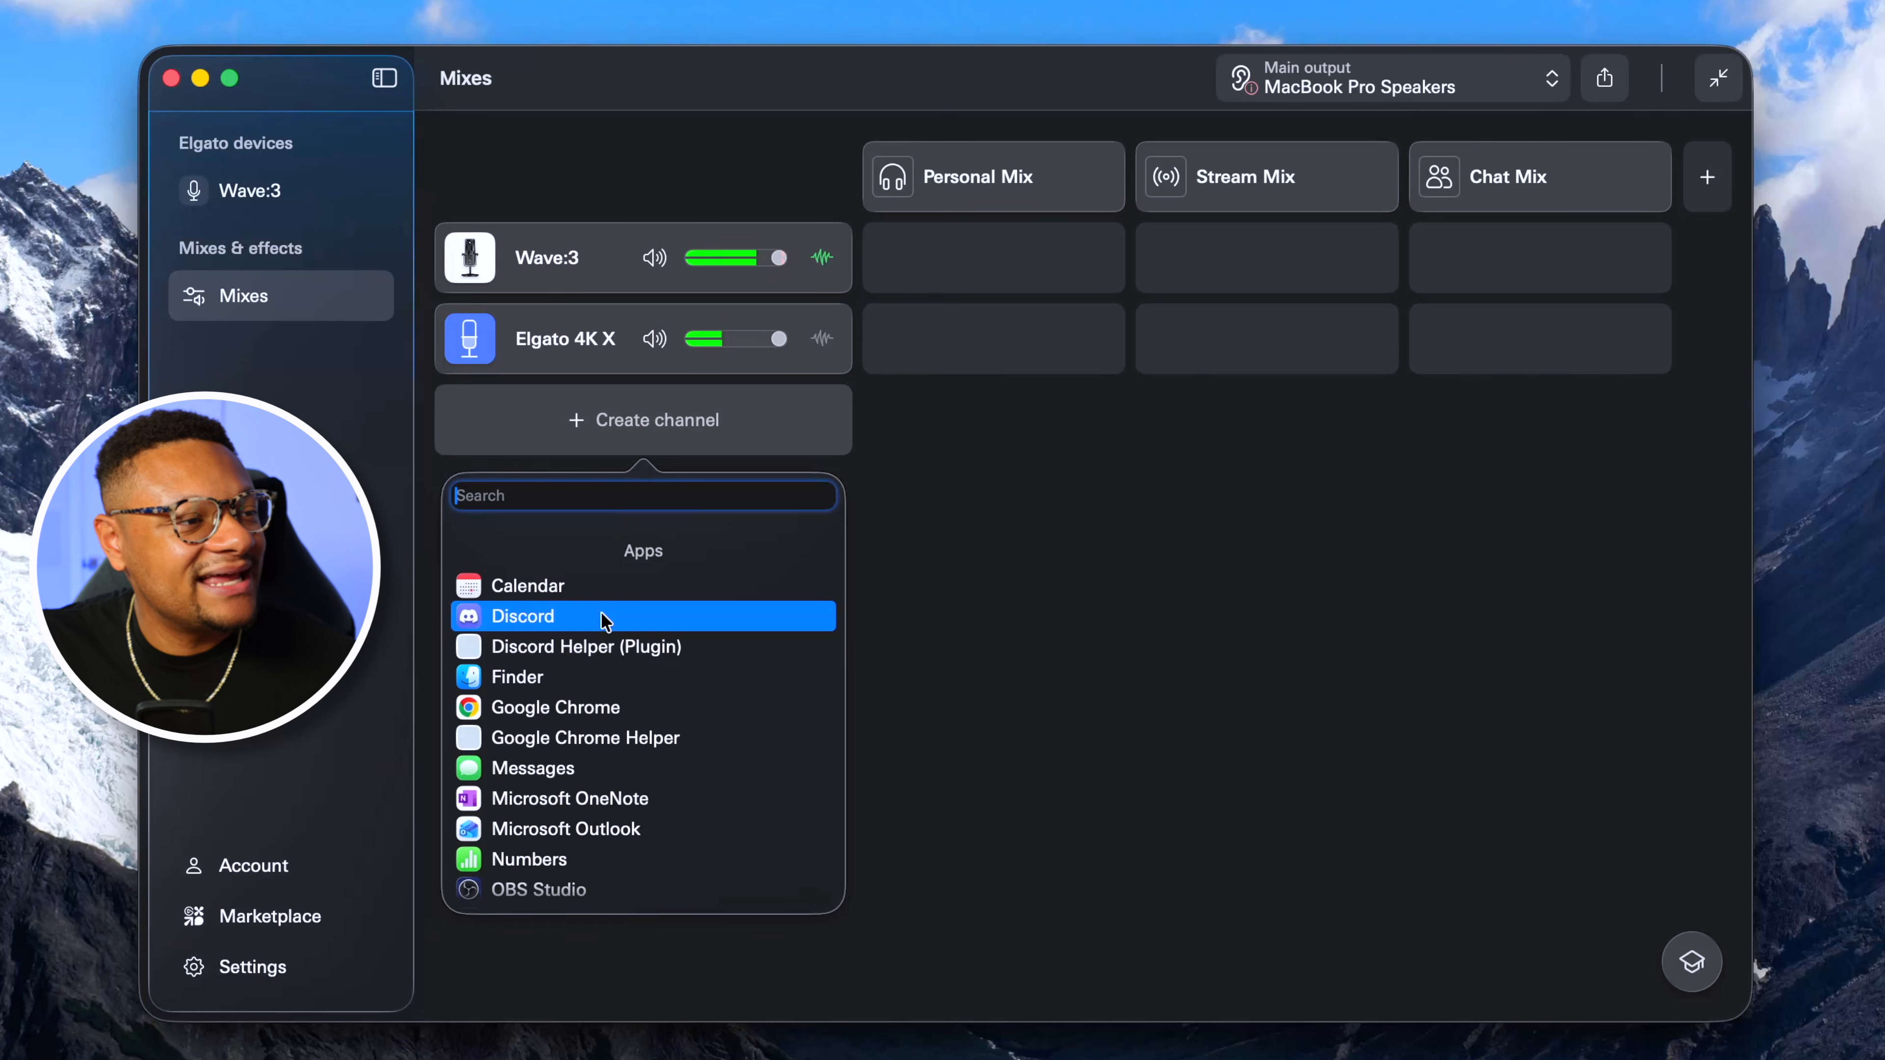
left_click(605, 621)
- Create channels for the Spotify and Google Chrome apps
left_click(668, 529)
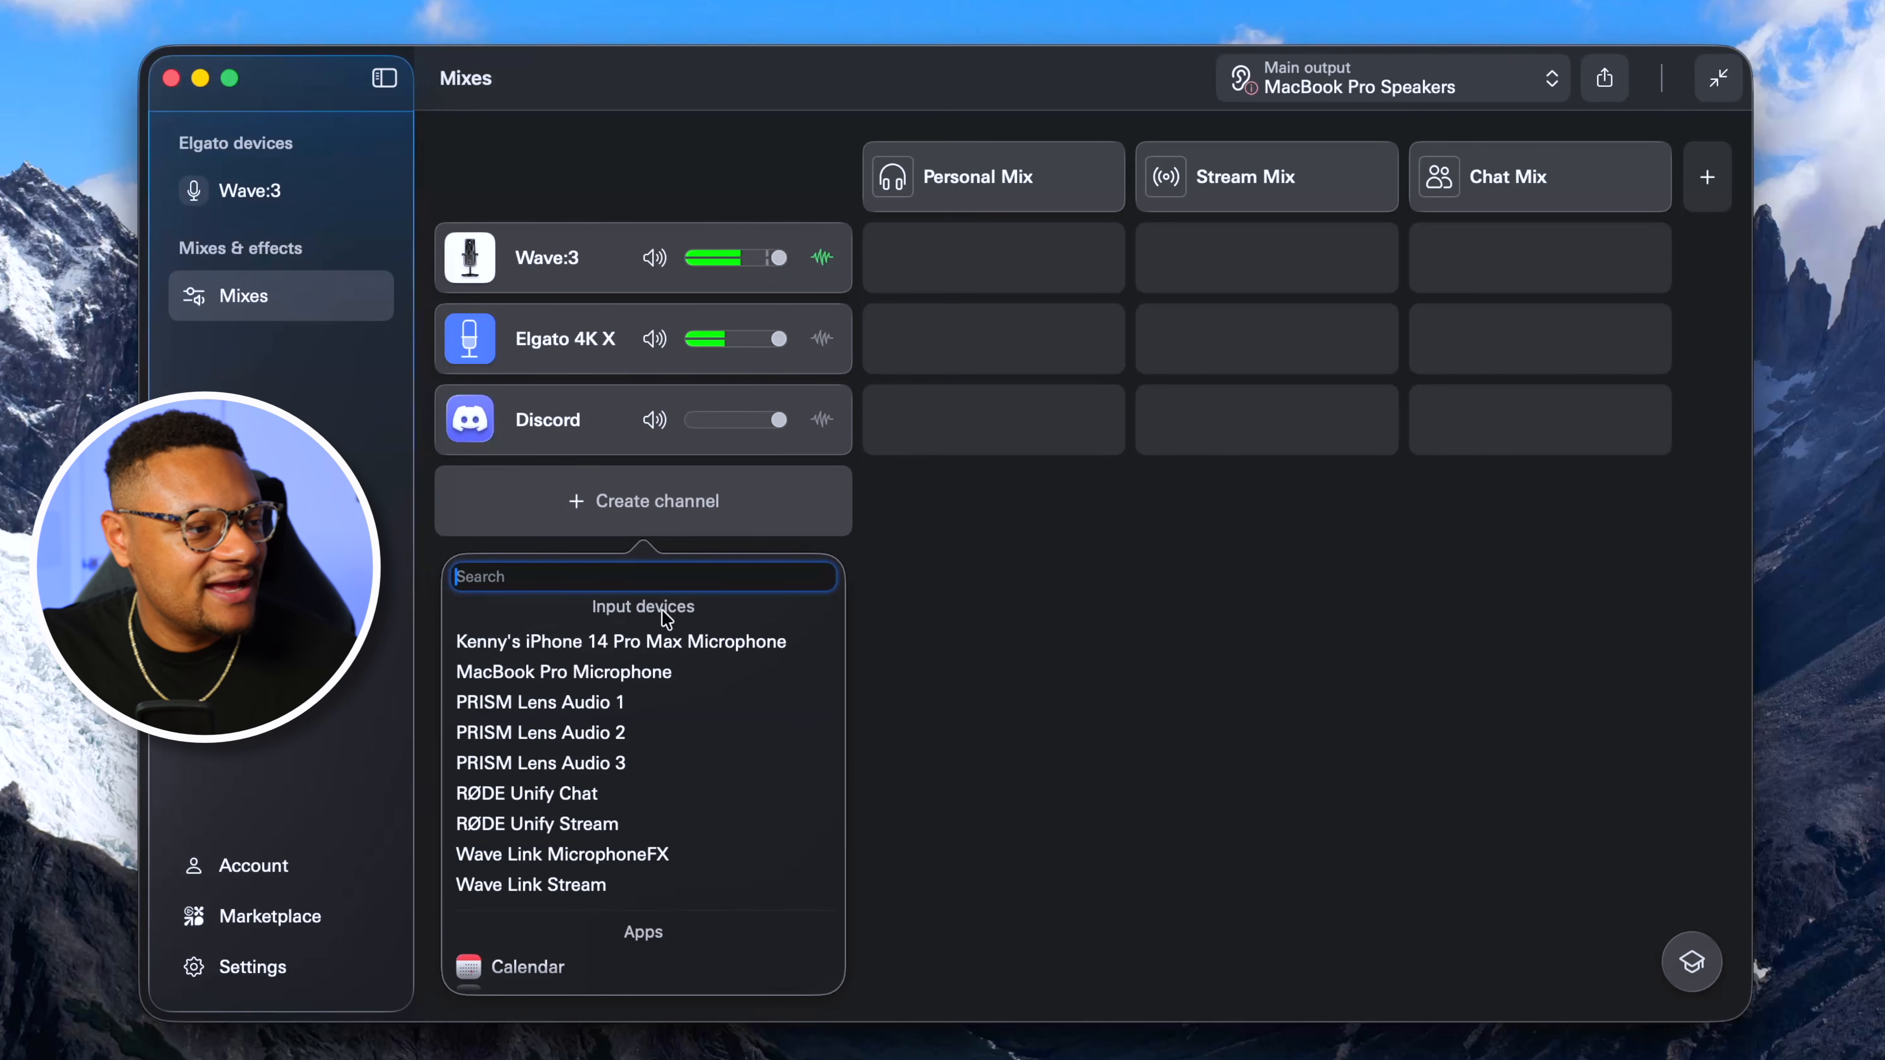
scroll(661, 830, "down", 10)
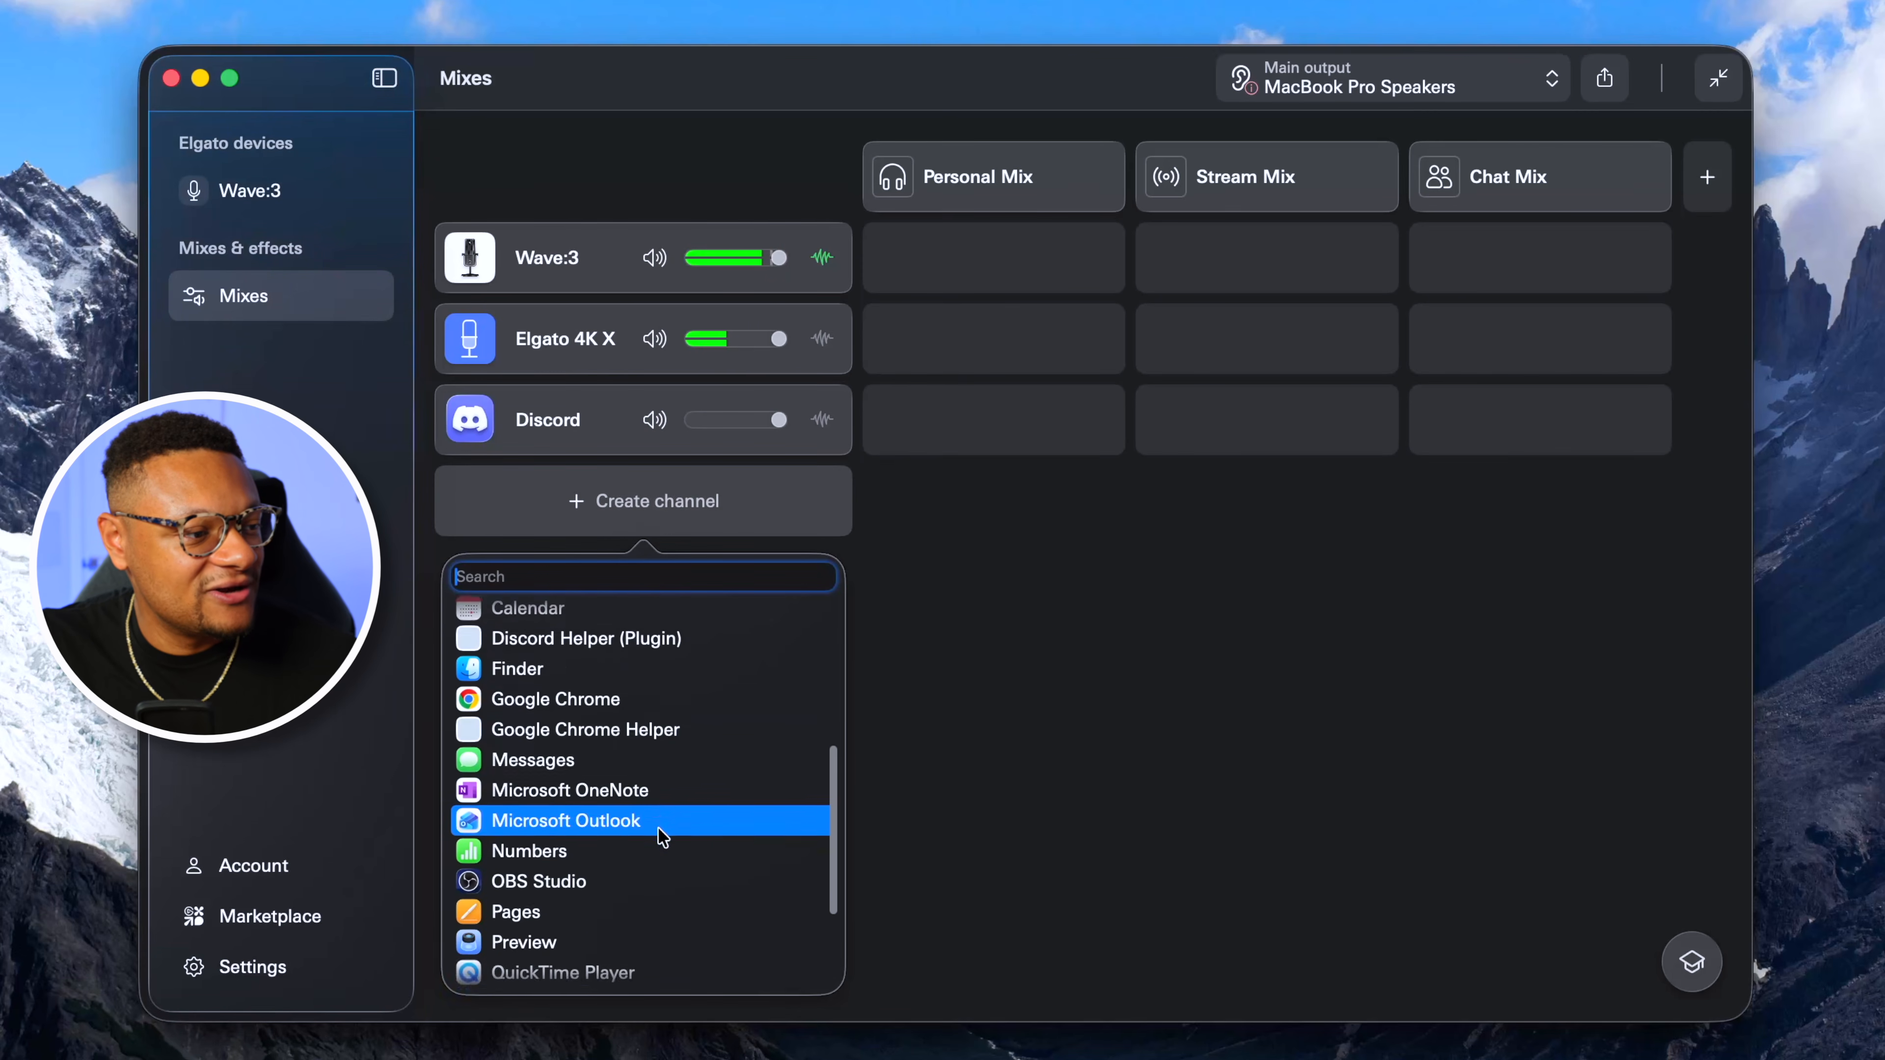
scroll(661, 834, "down", 5)
left_click(631, 860)
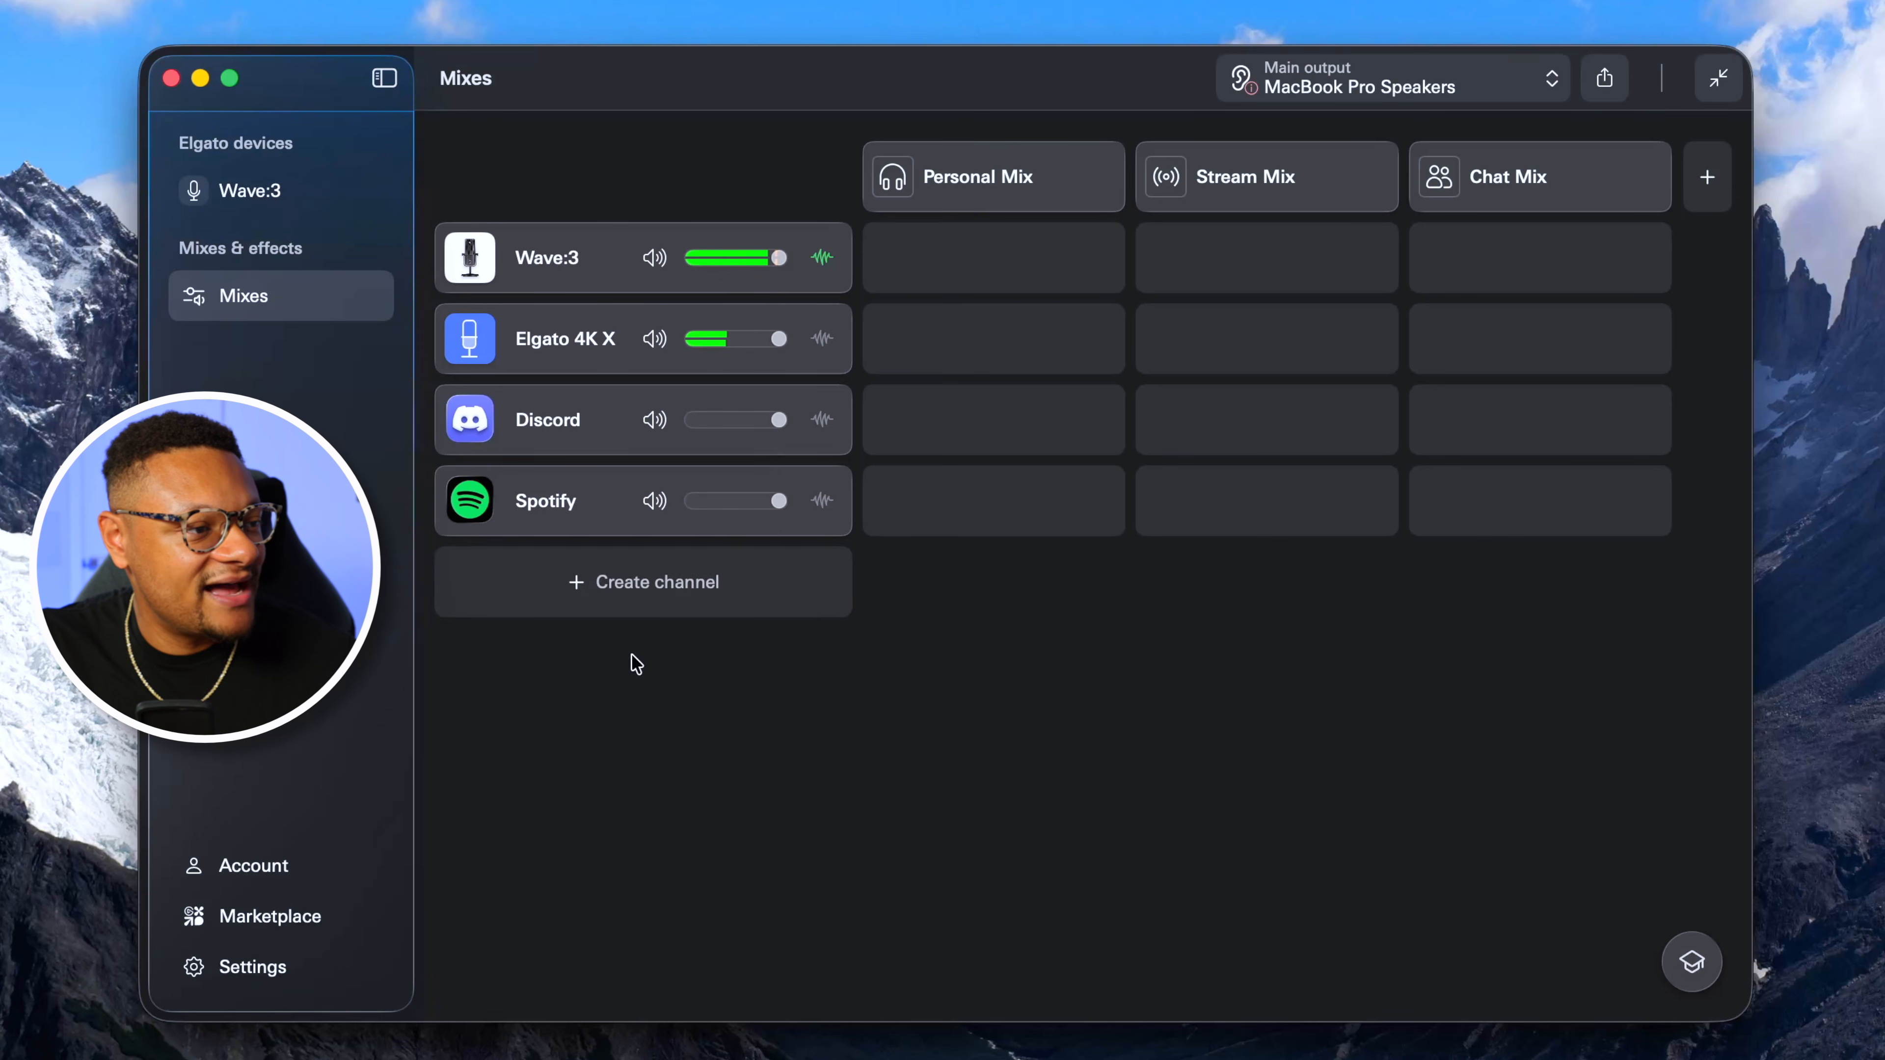
left_click(616, 603)
scroll(645, 921, "down", 5)
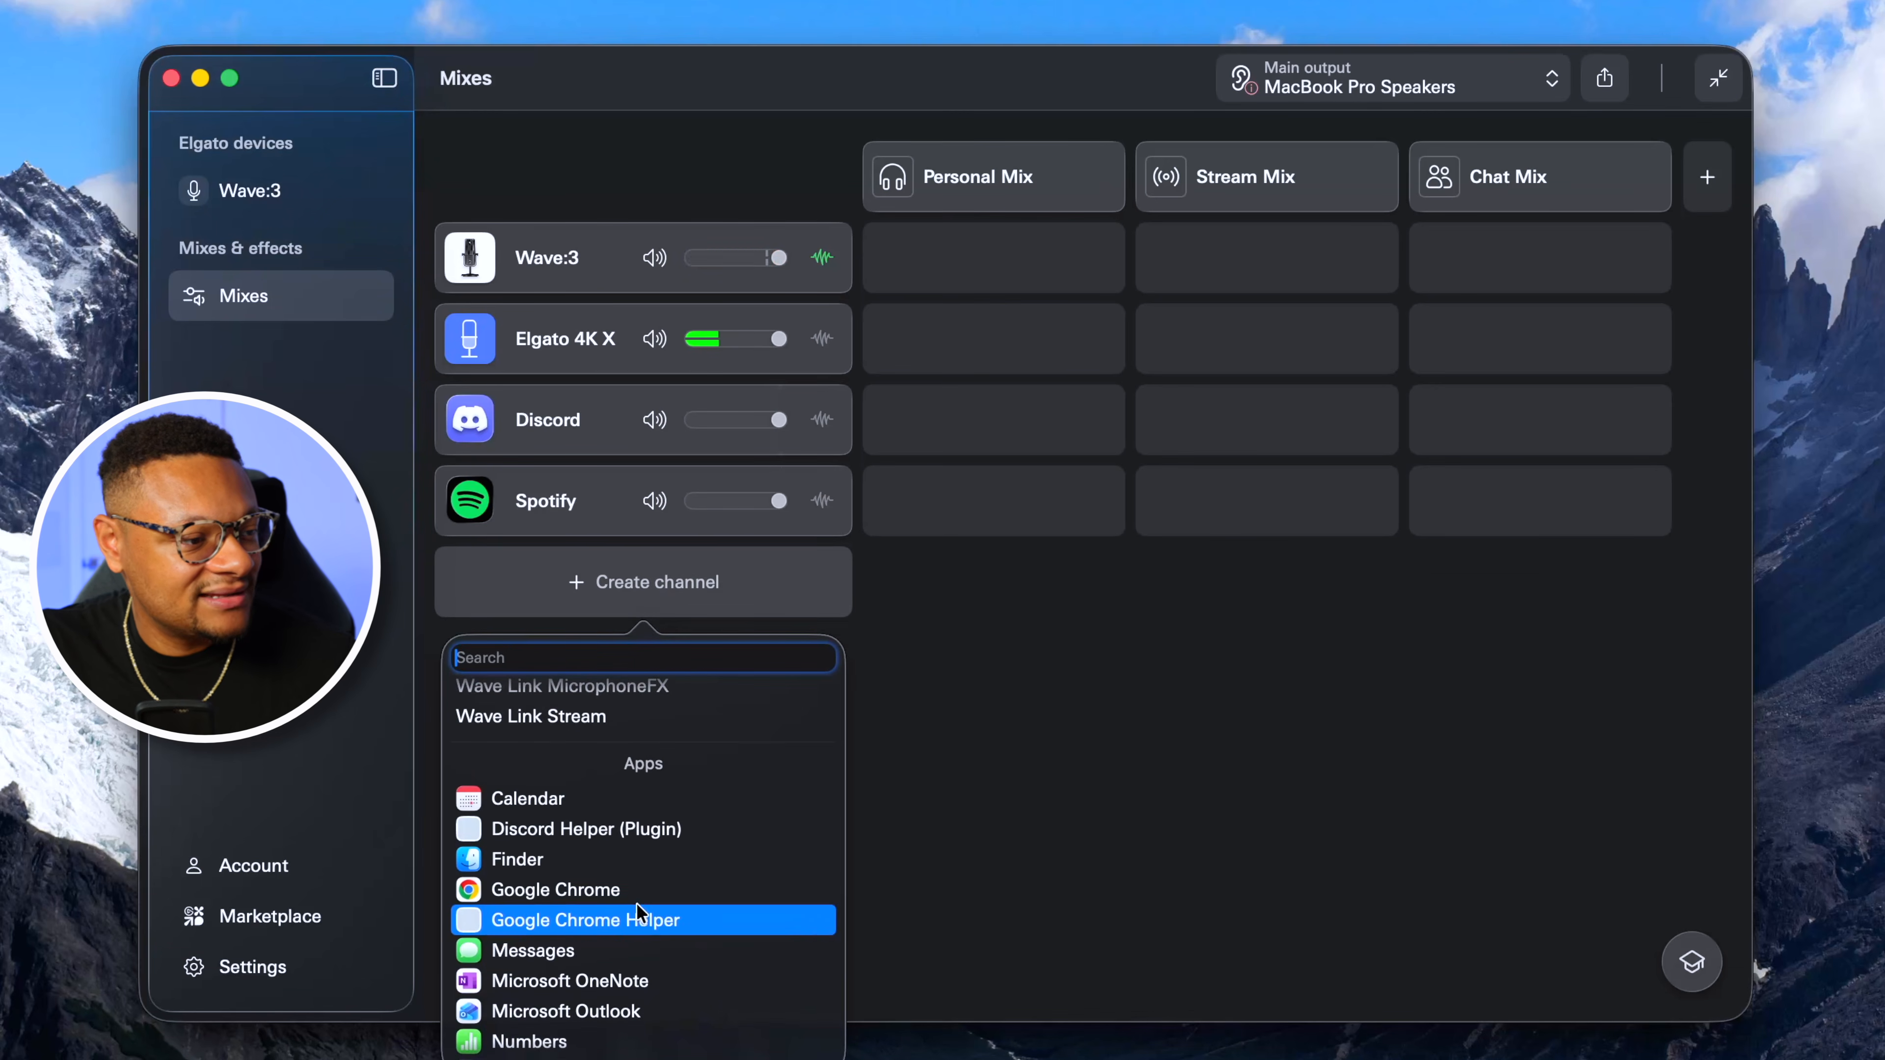
left_click(631, 891)
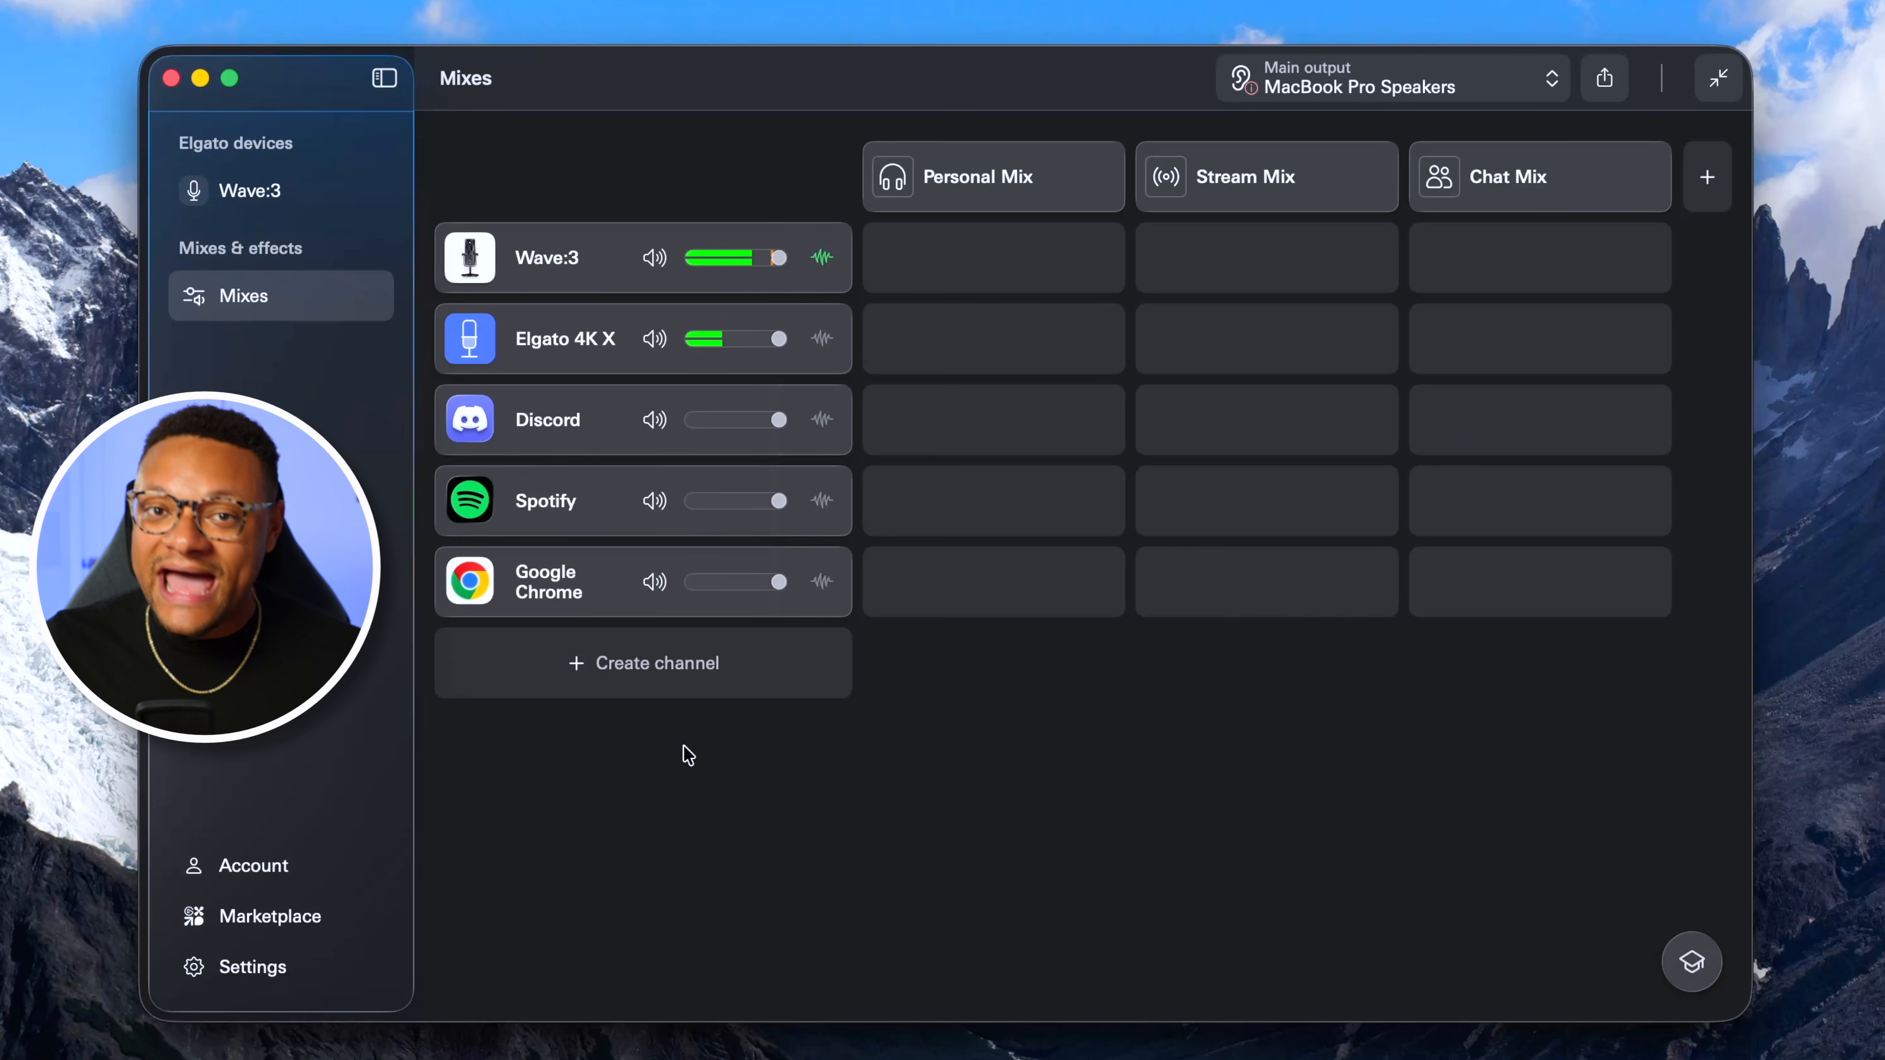
- Route the Elgato 4K X, Discord, Spotify and Google Chrome channels to the Personal Mix, leaving out Wave:3
left_click(996, 342)
left_click(999, 433)
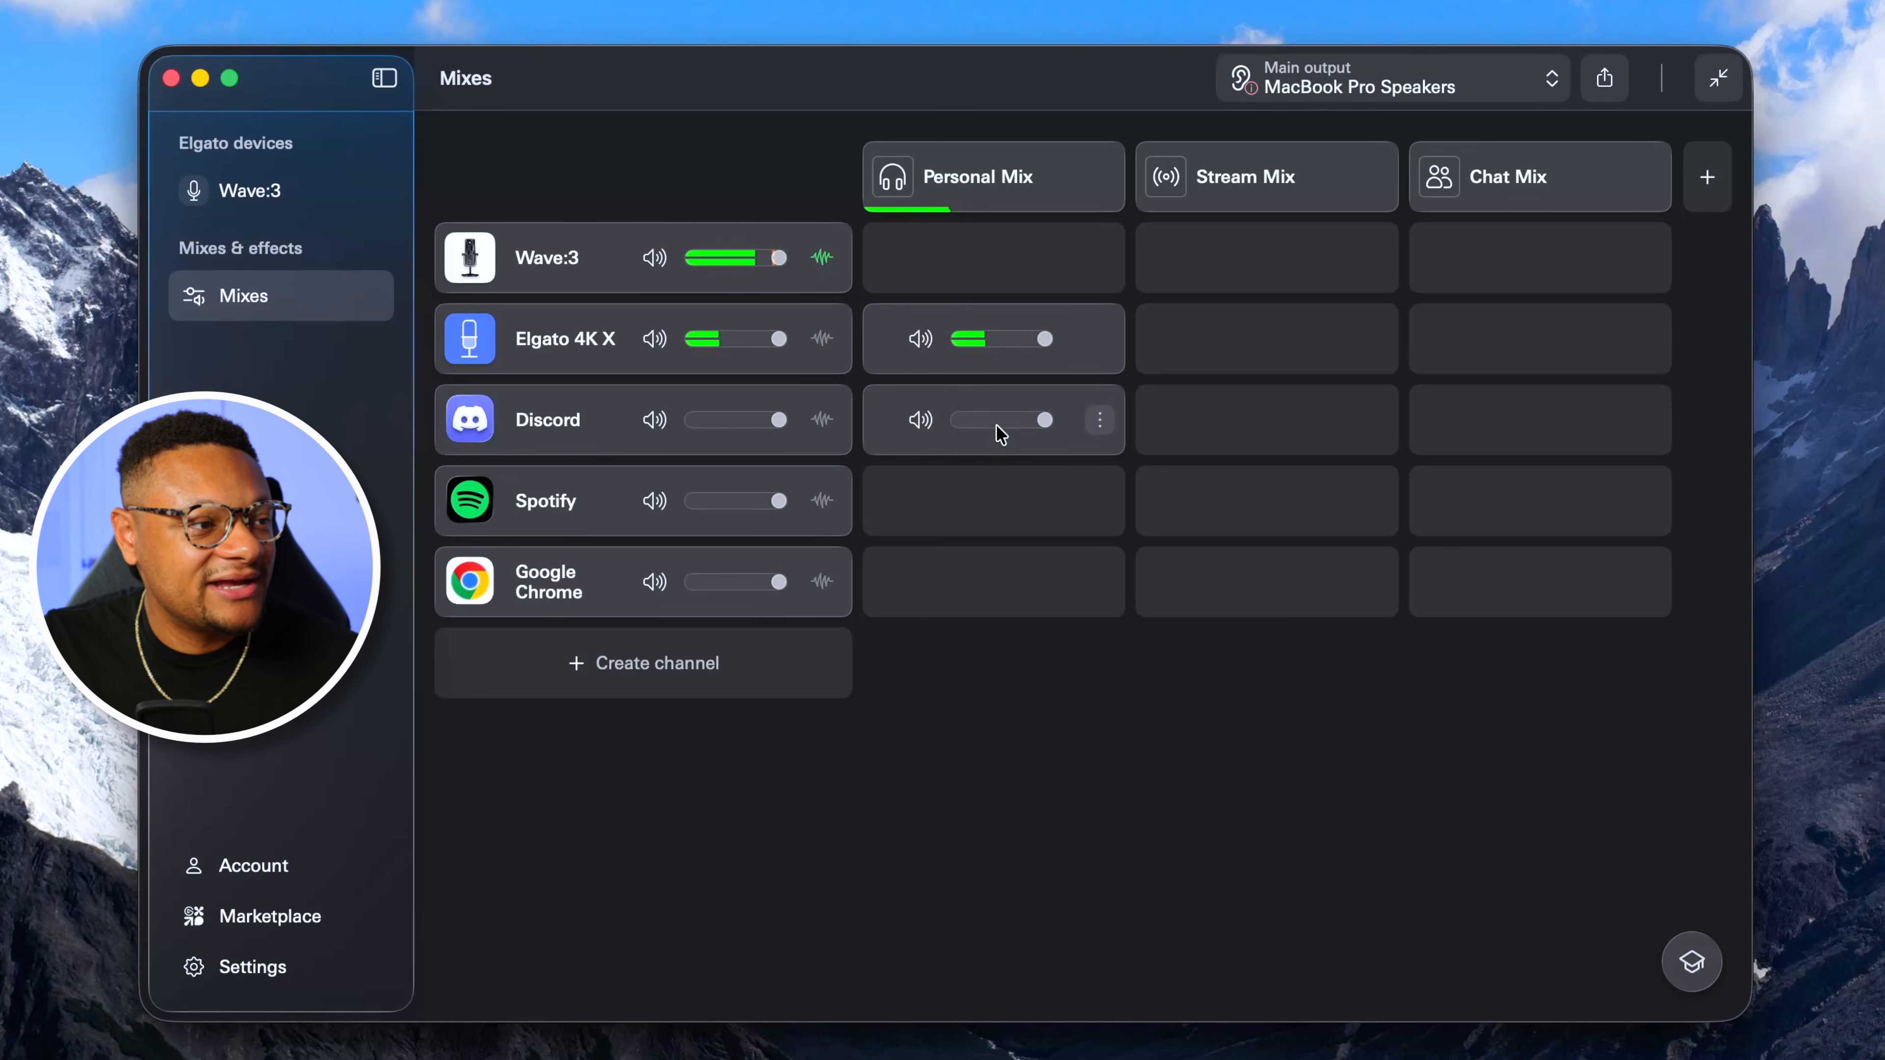
left_click(997, 494)
left_click(995, 584)
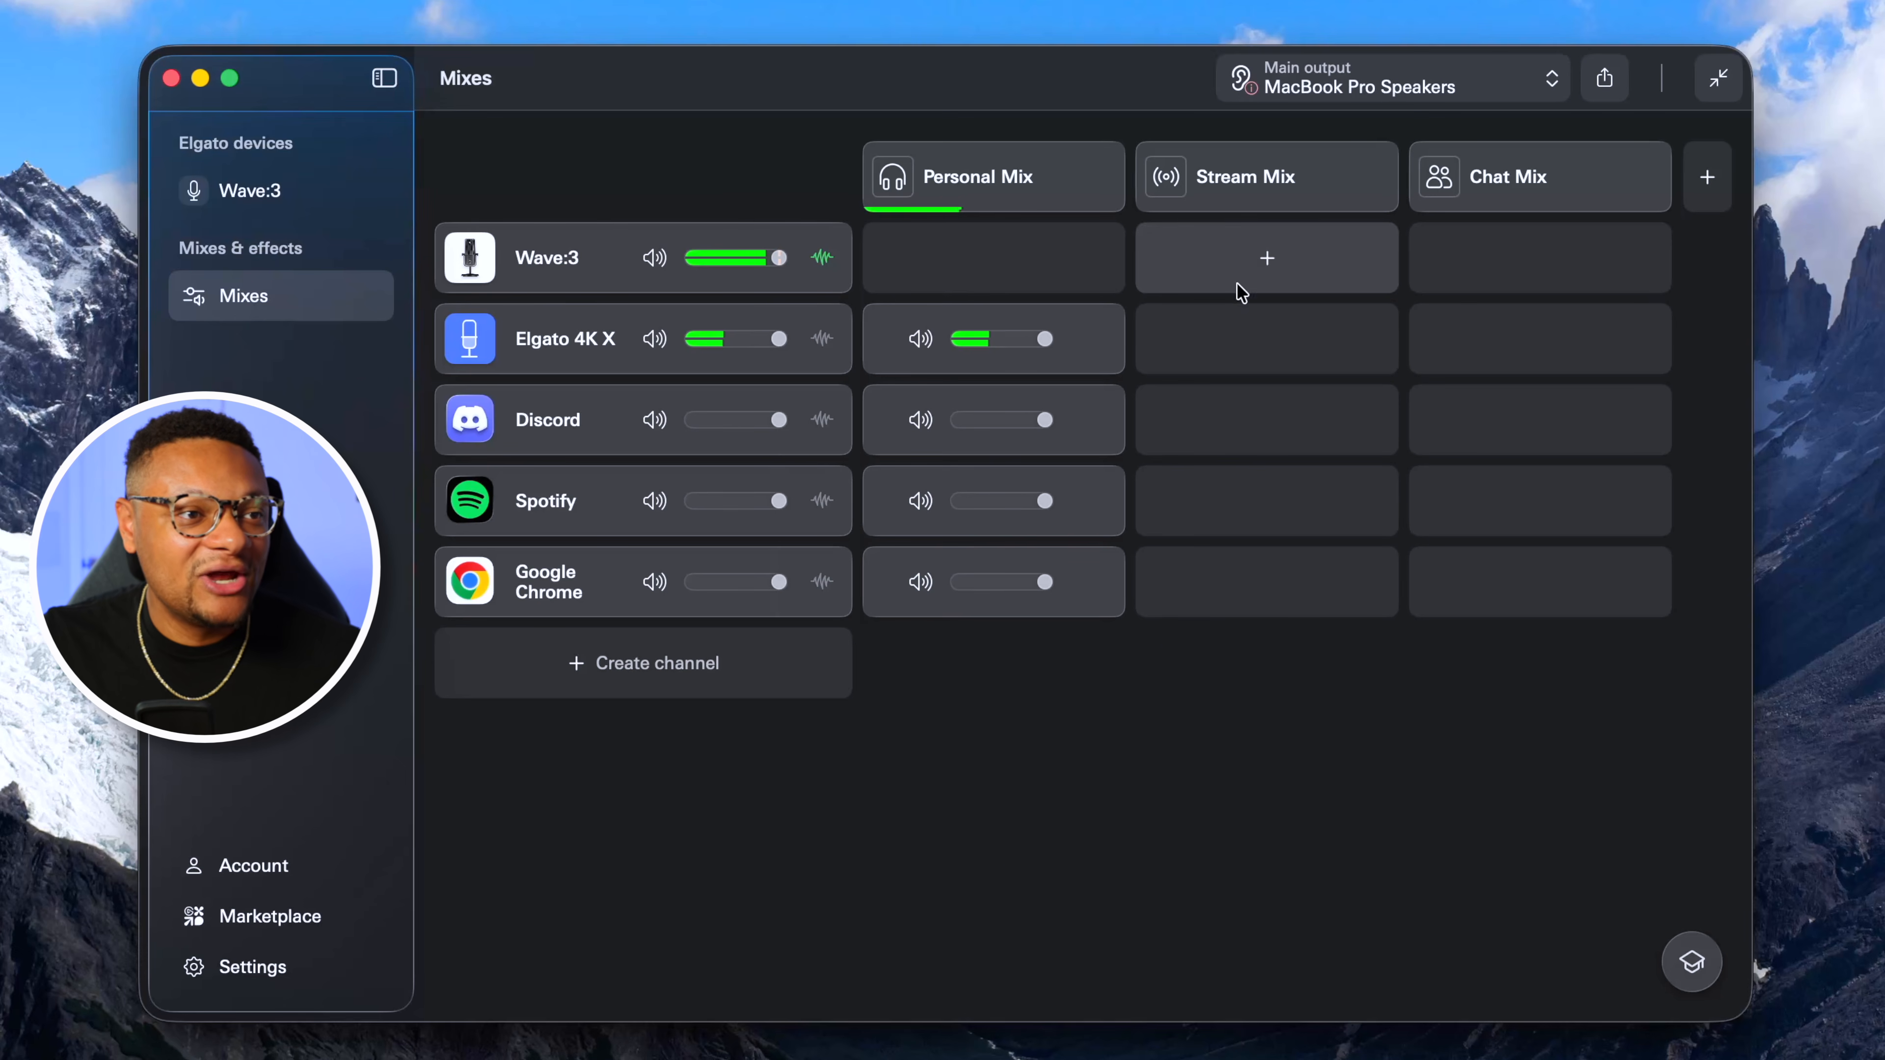
- Route Elgato 4K X, Discord, Spotify, Google Chrome and Wave:3 to the Stream Mix, and Wave:3 to the Chat Mix
left_click(1267, 343)
left_click(1267, 414)
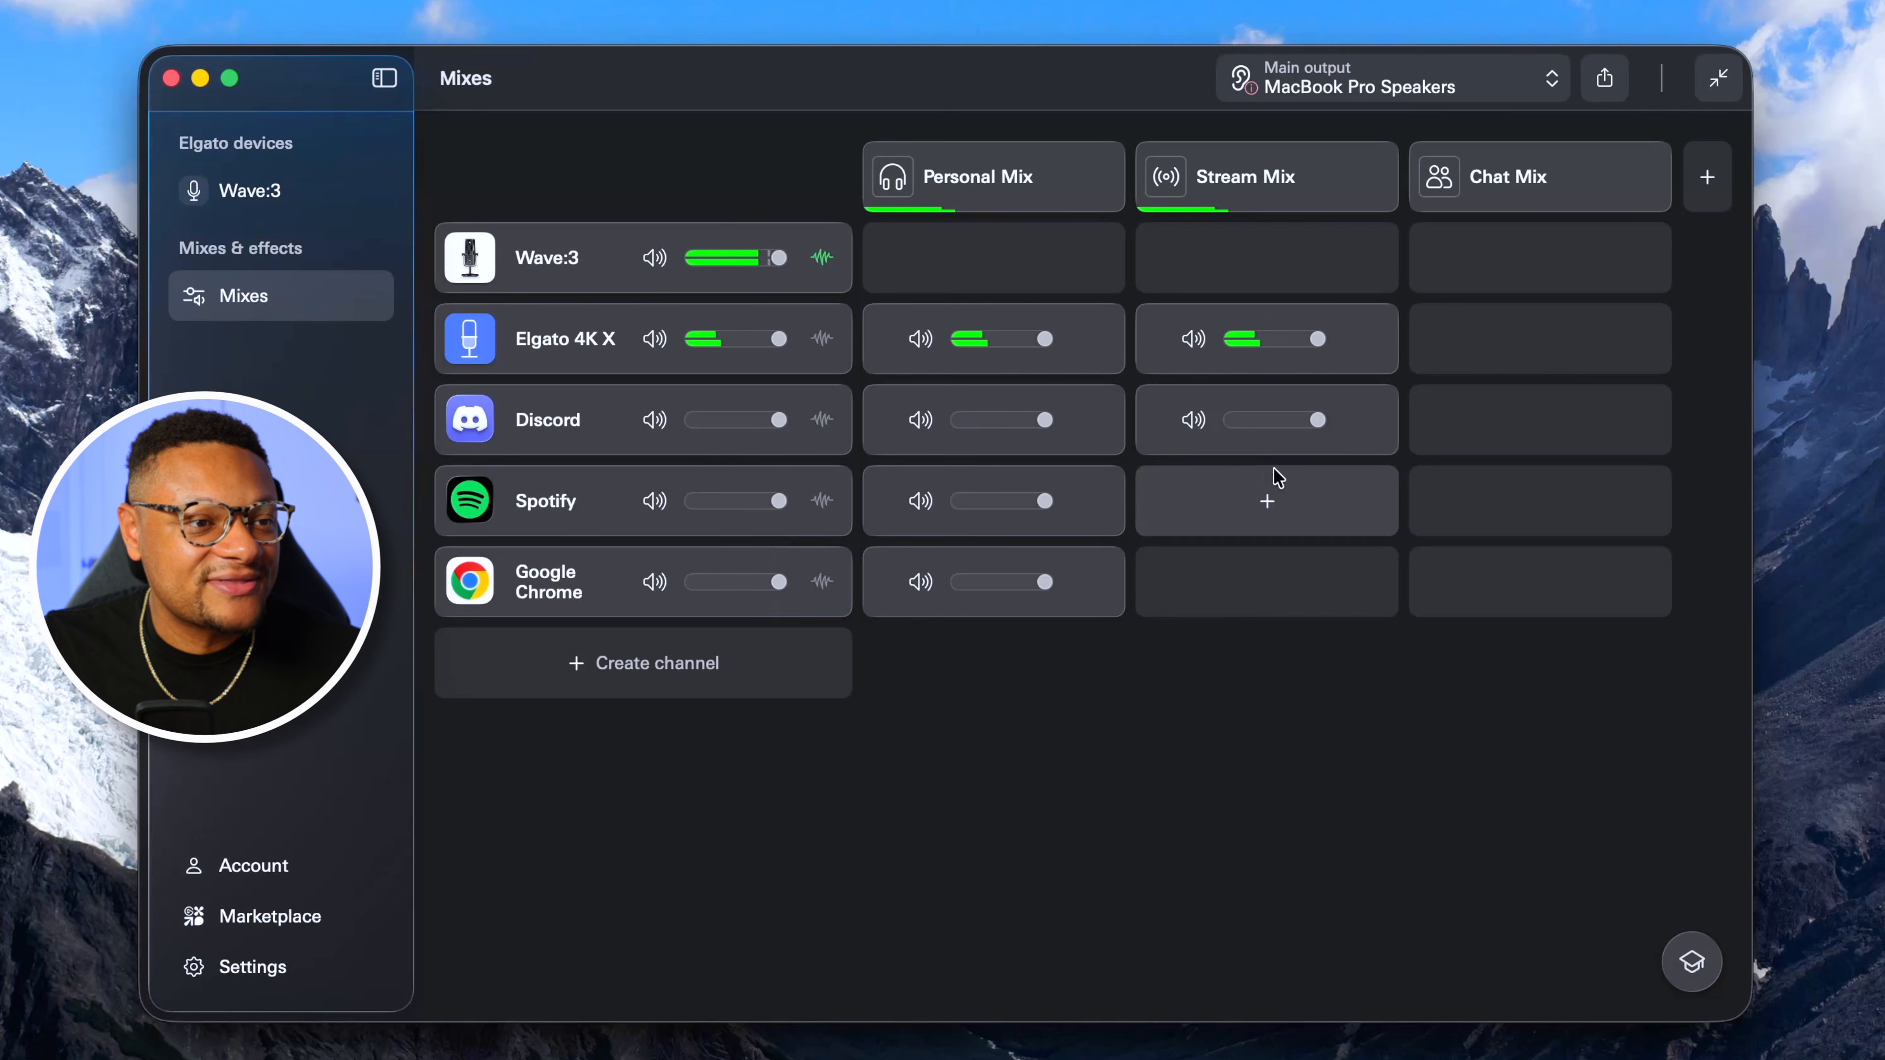
left_click(1275, 479)
left_click(1274, 580)
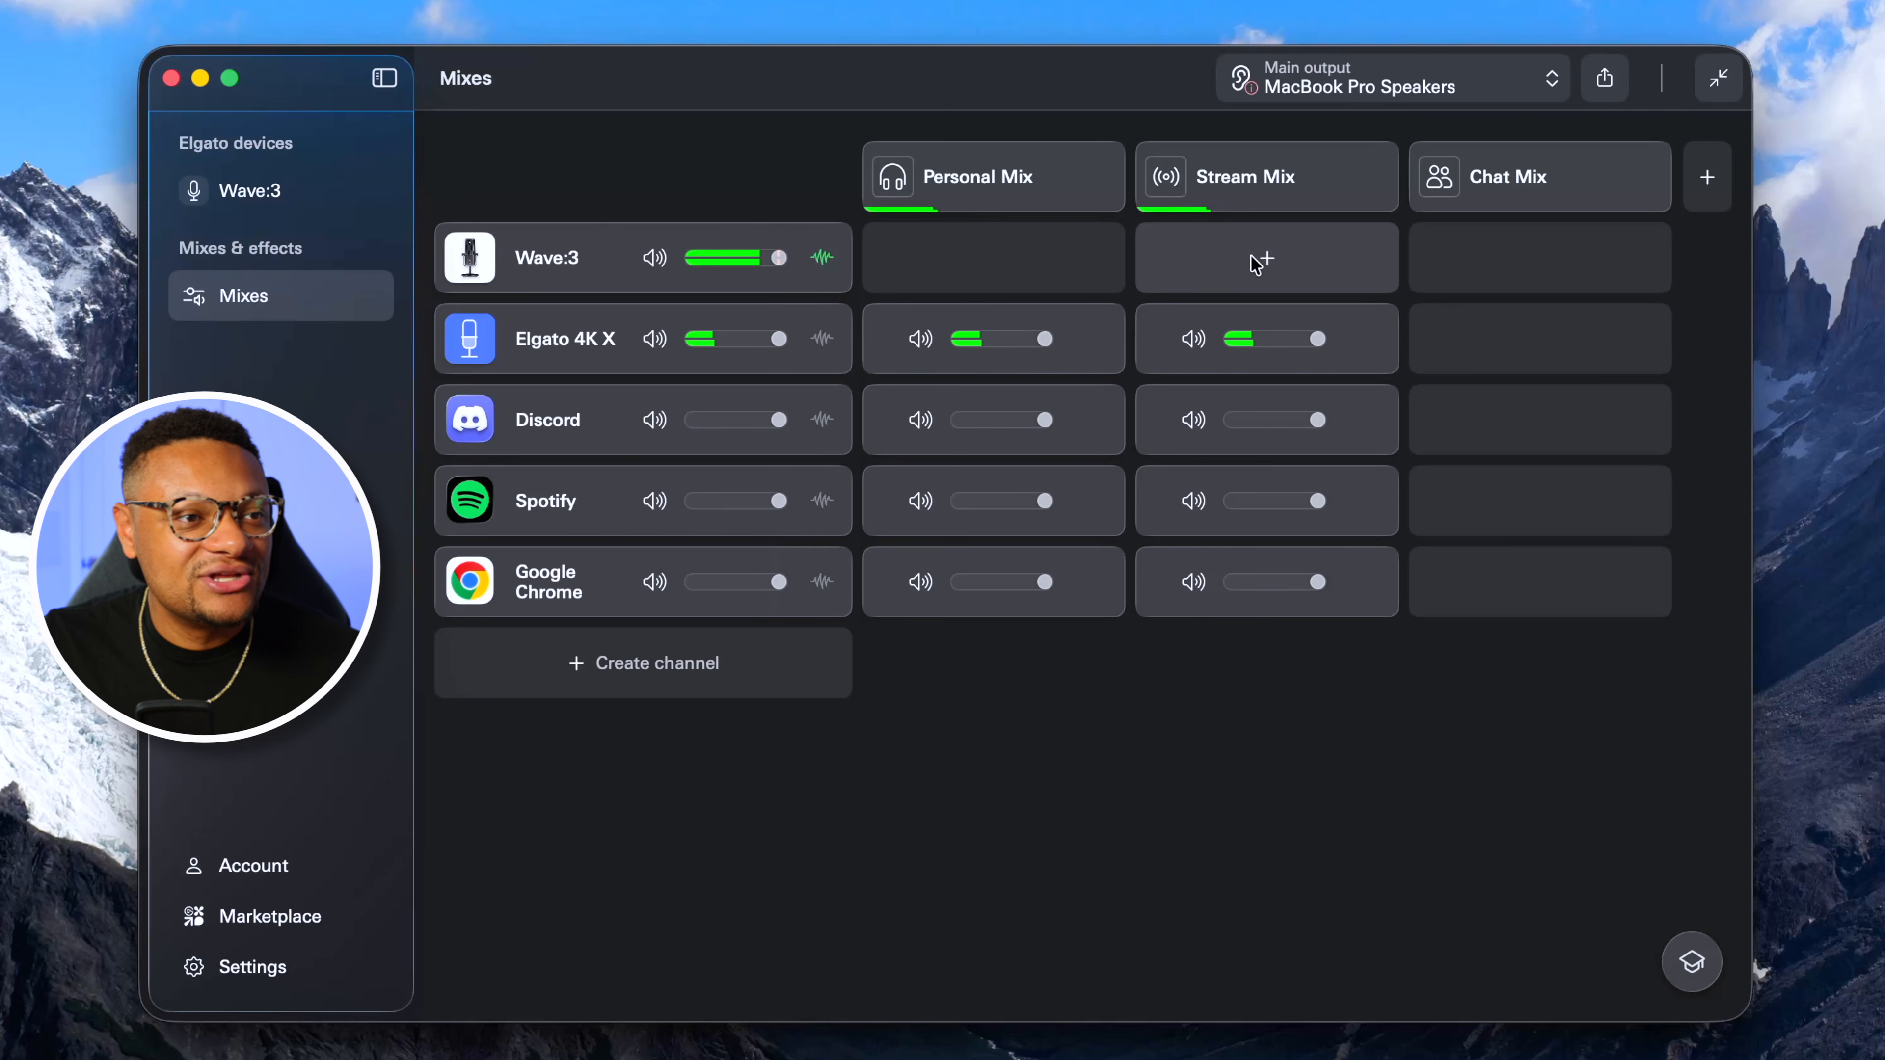
left_click(1269, 259)
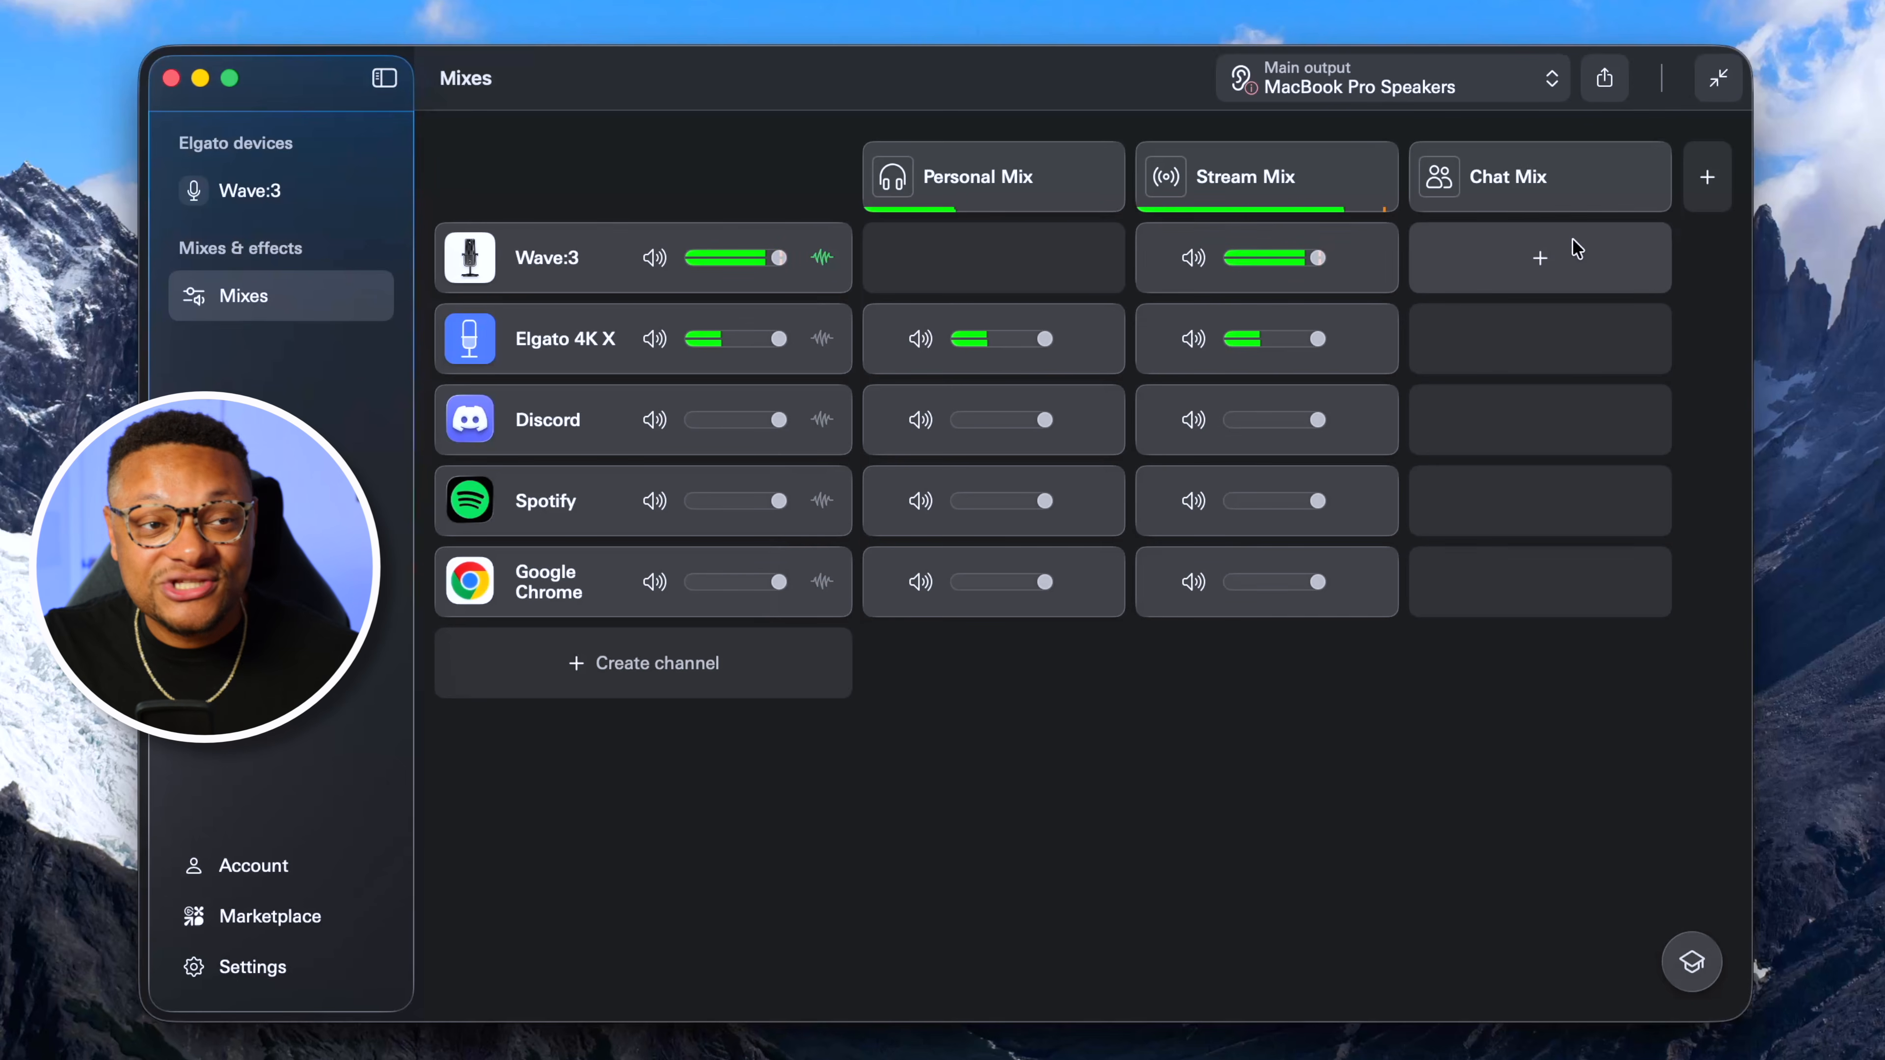
left_click(1540, 261)
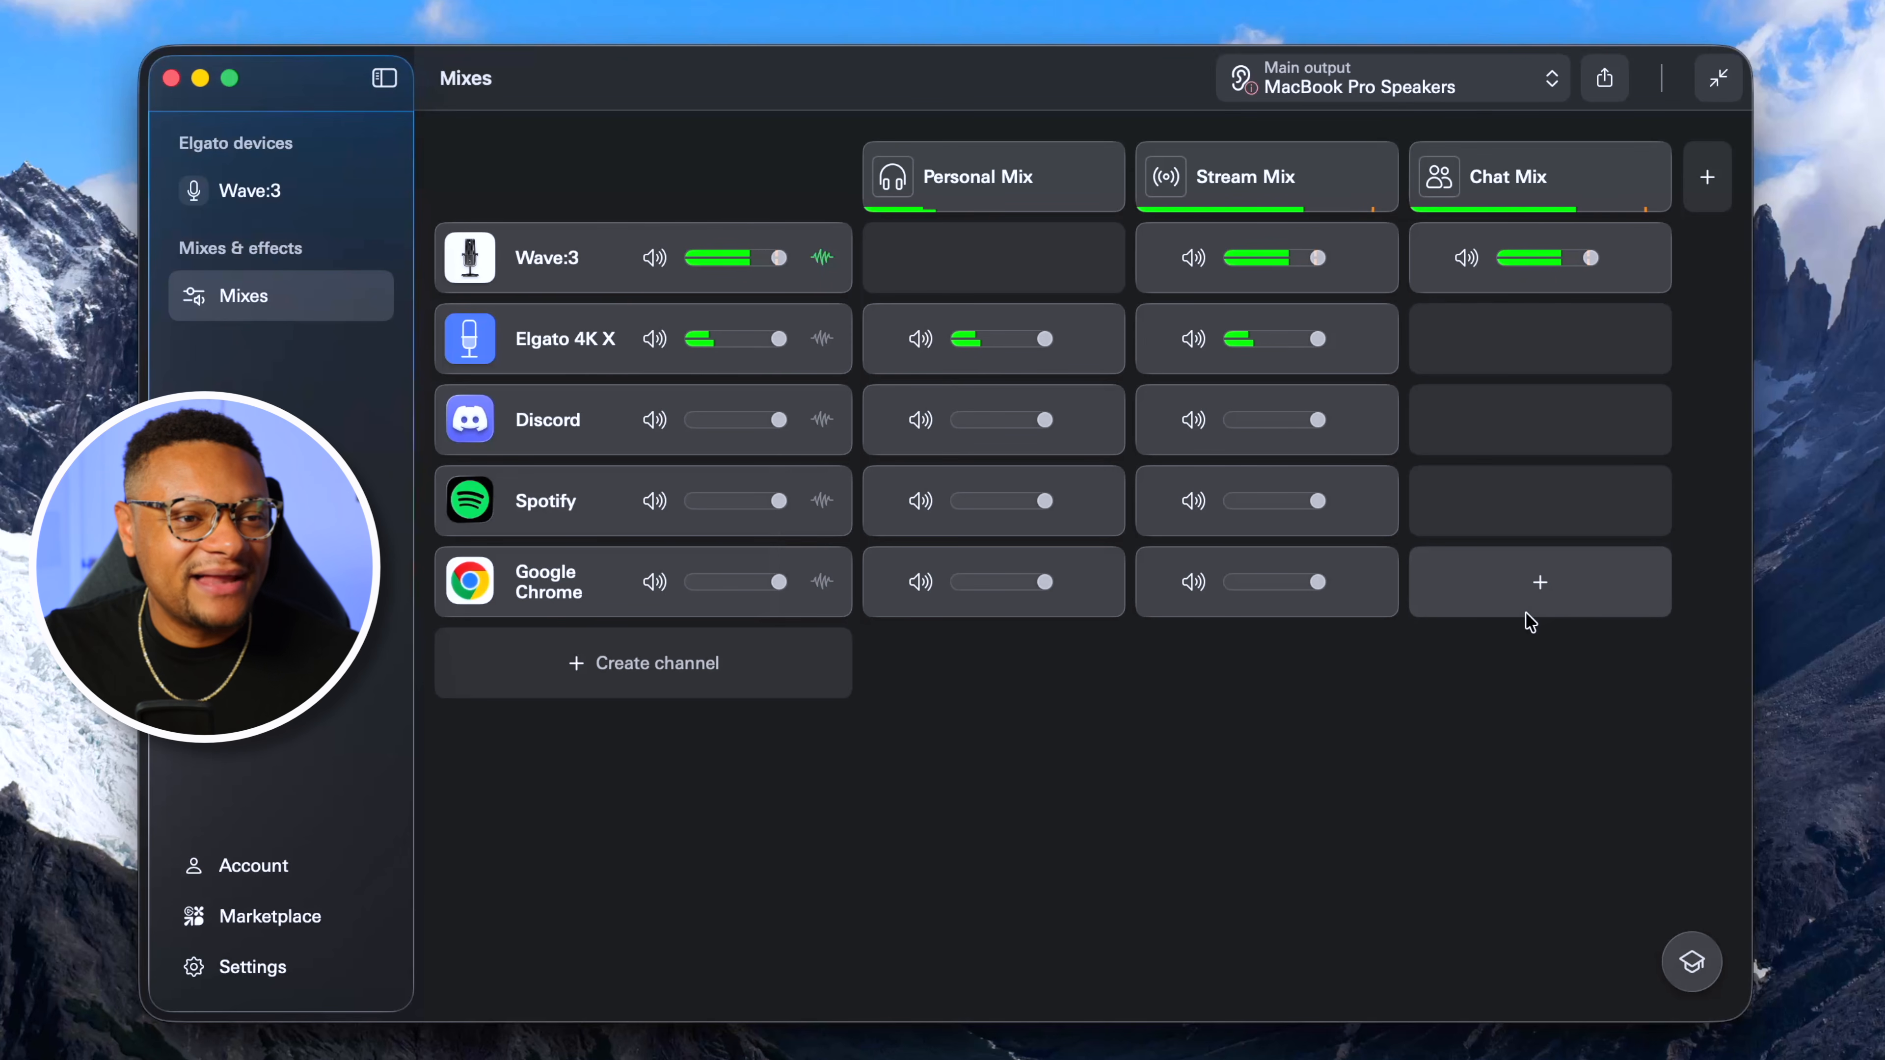
- Route Spotify to the Chat Mix and delete that routing again
left_click(1540, 500)
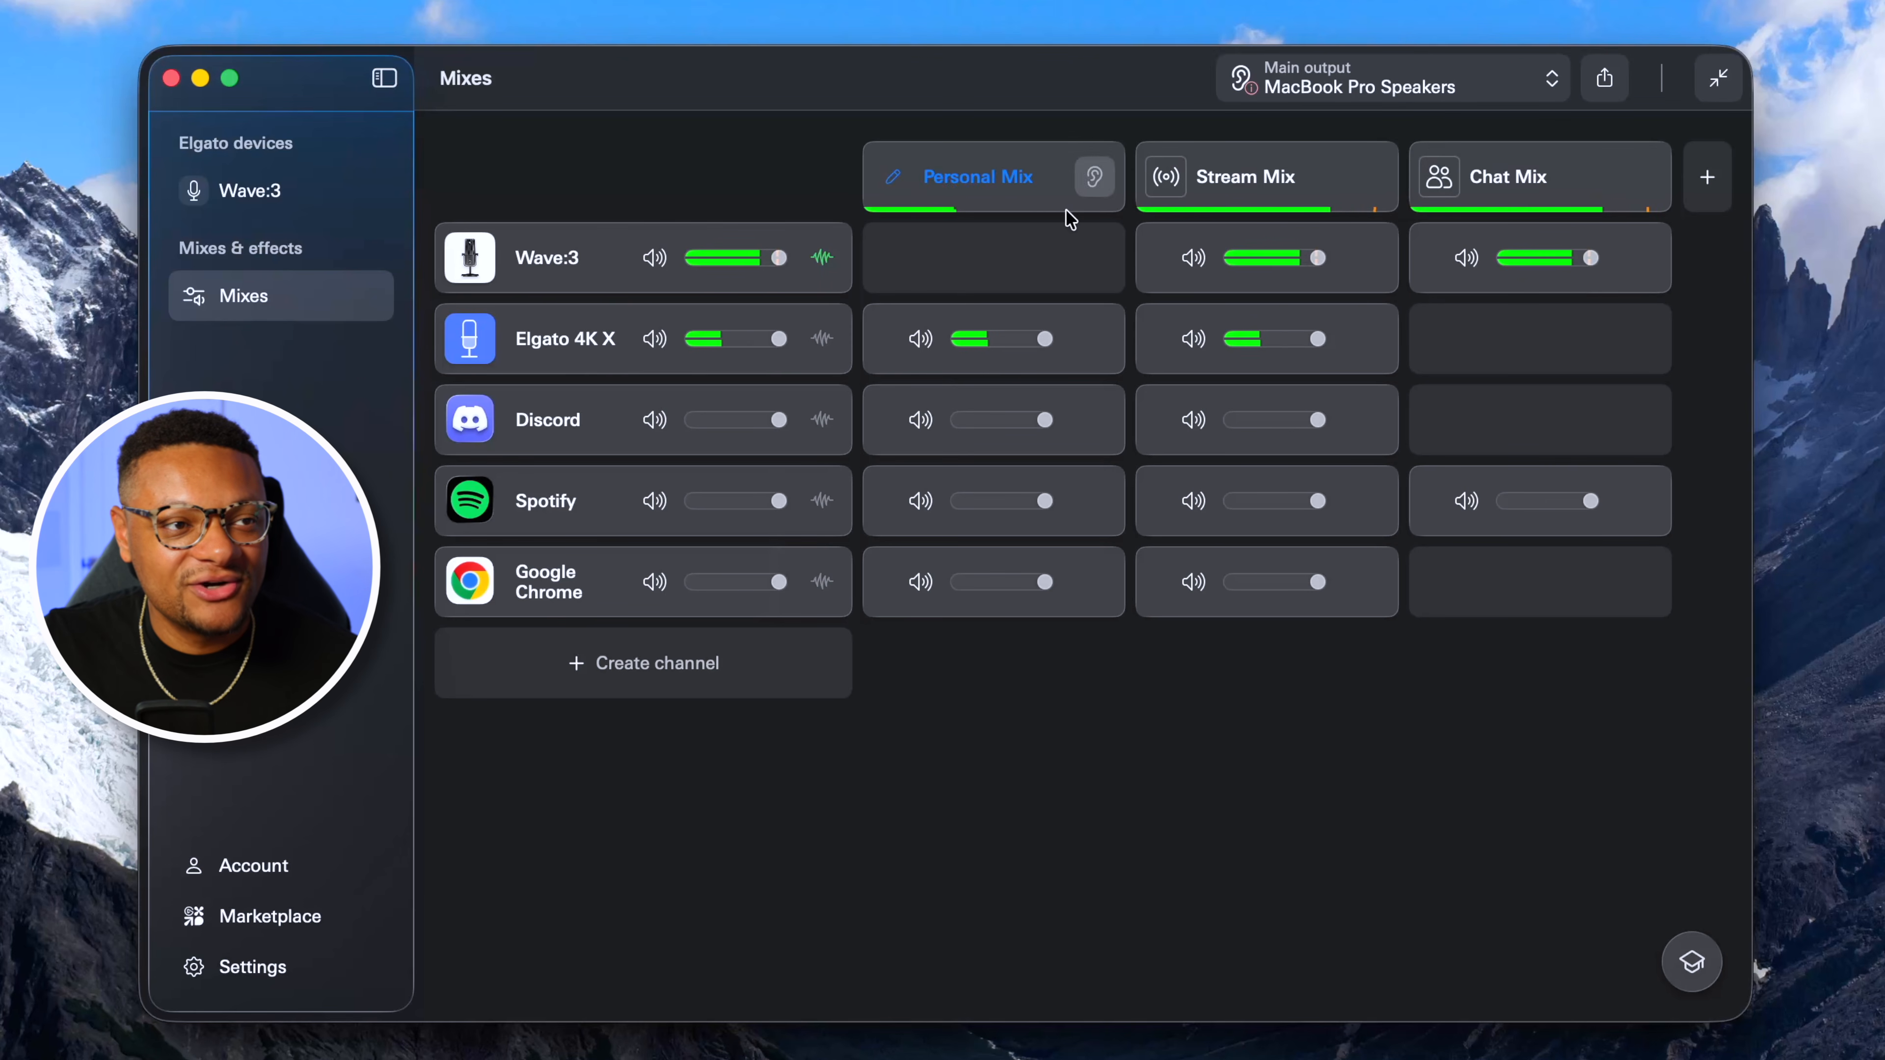
left_click(1642, 503)
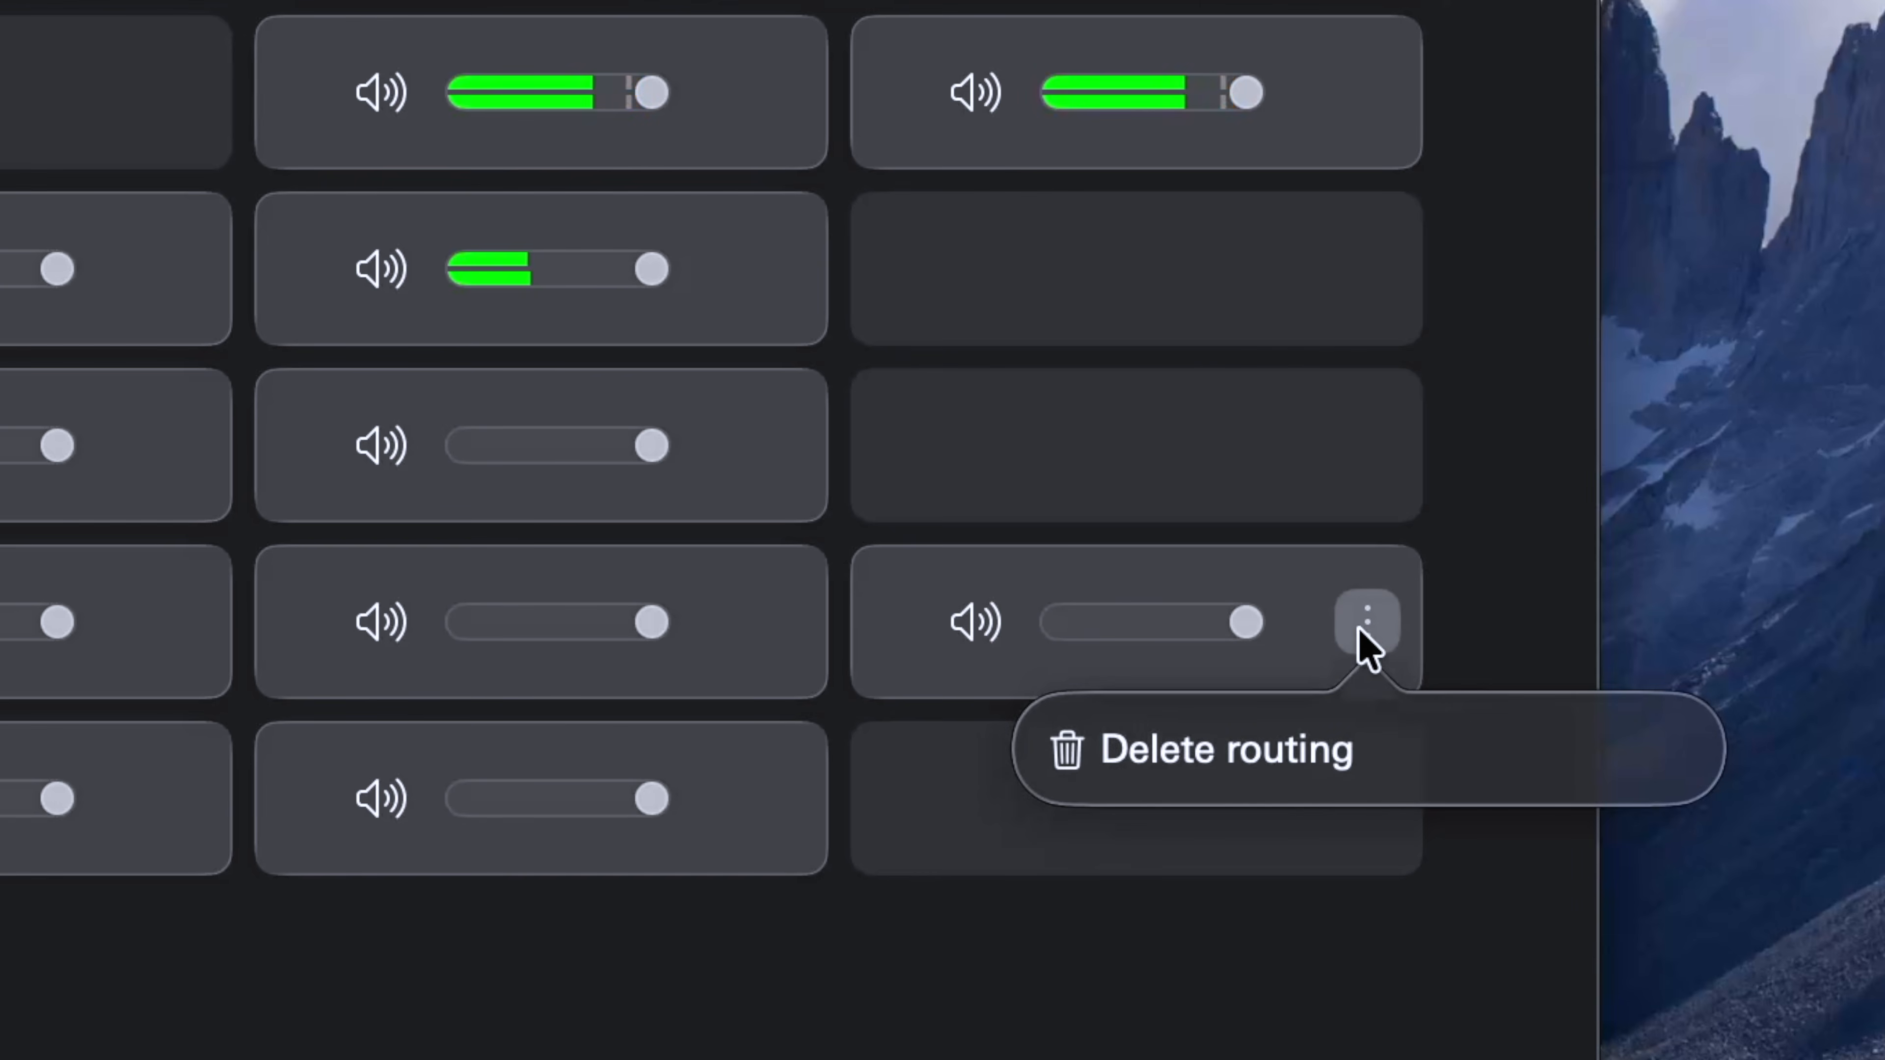
left_click(1346, 750)
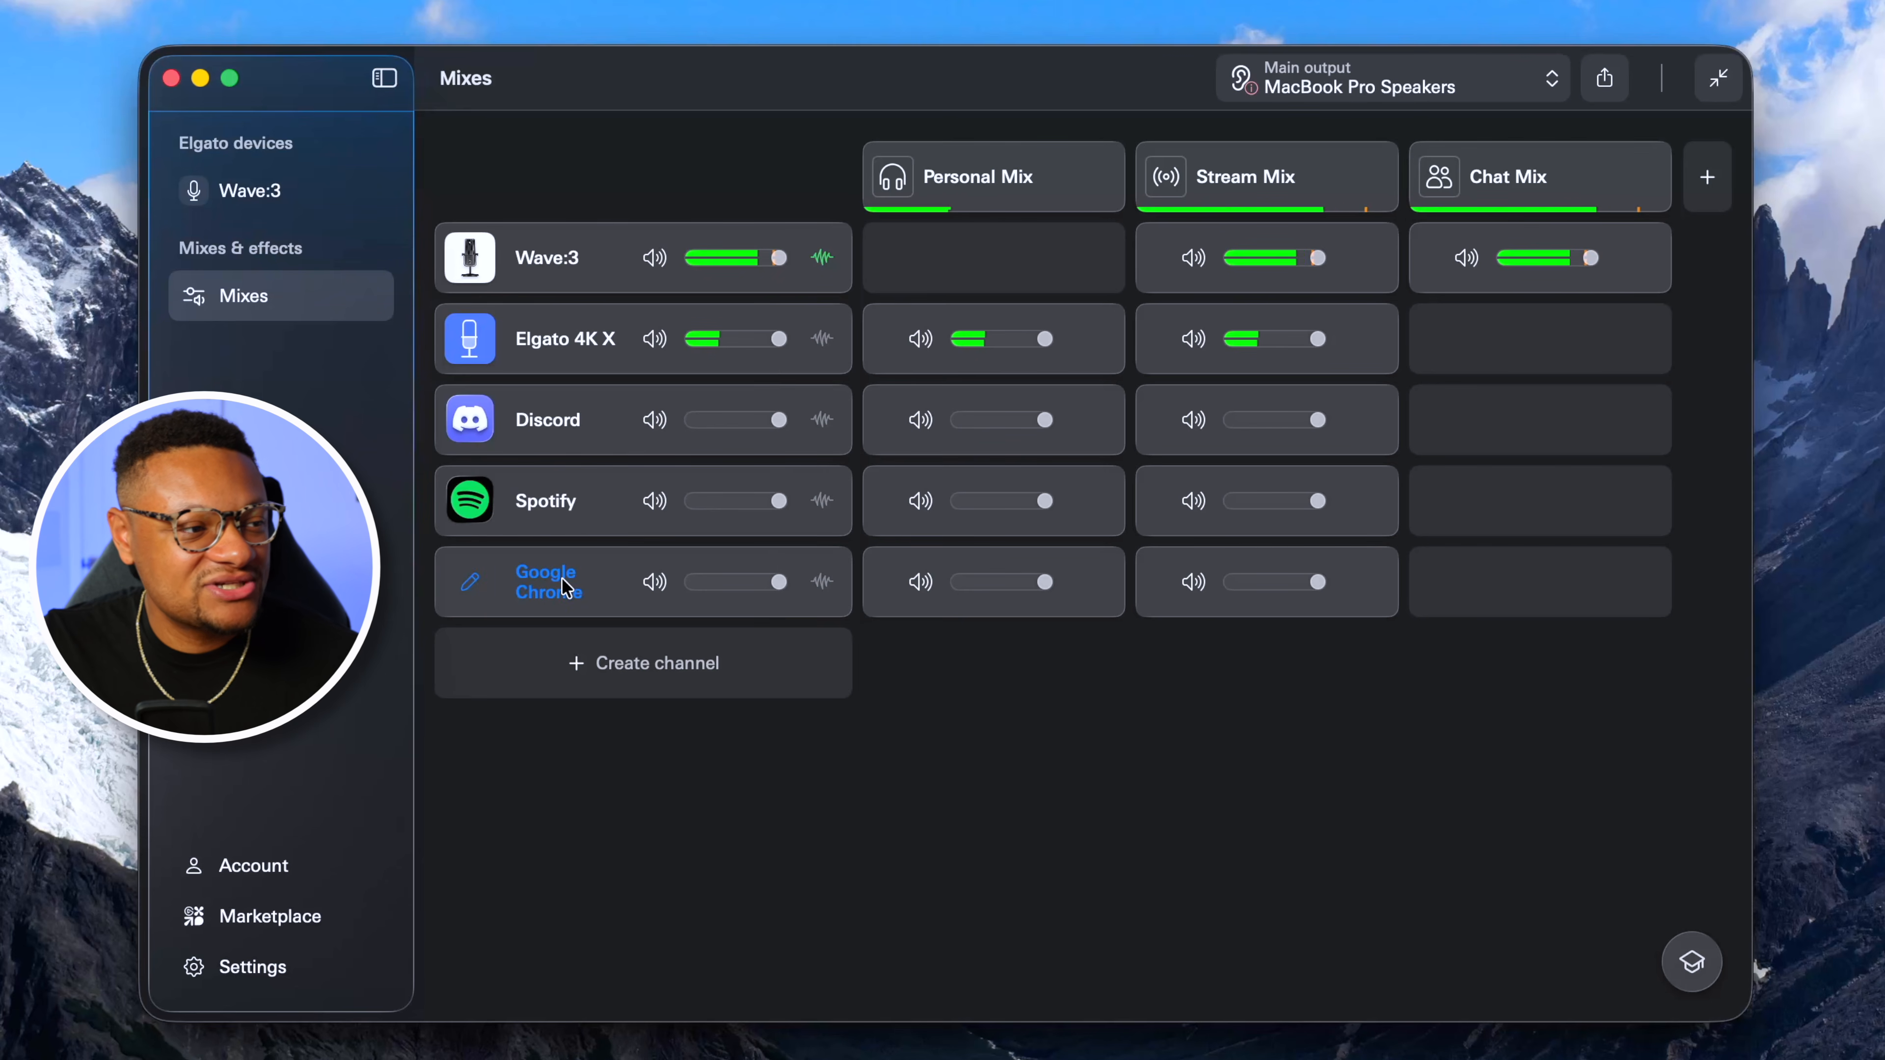
- Delete the Google Chrome channel
right_click(564, 585)
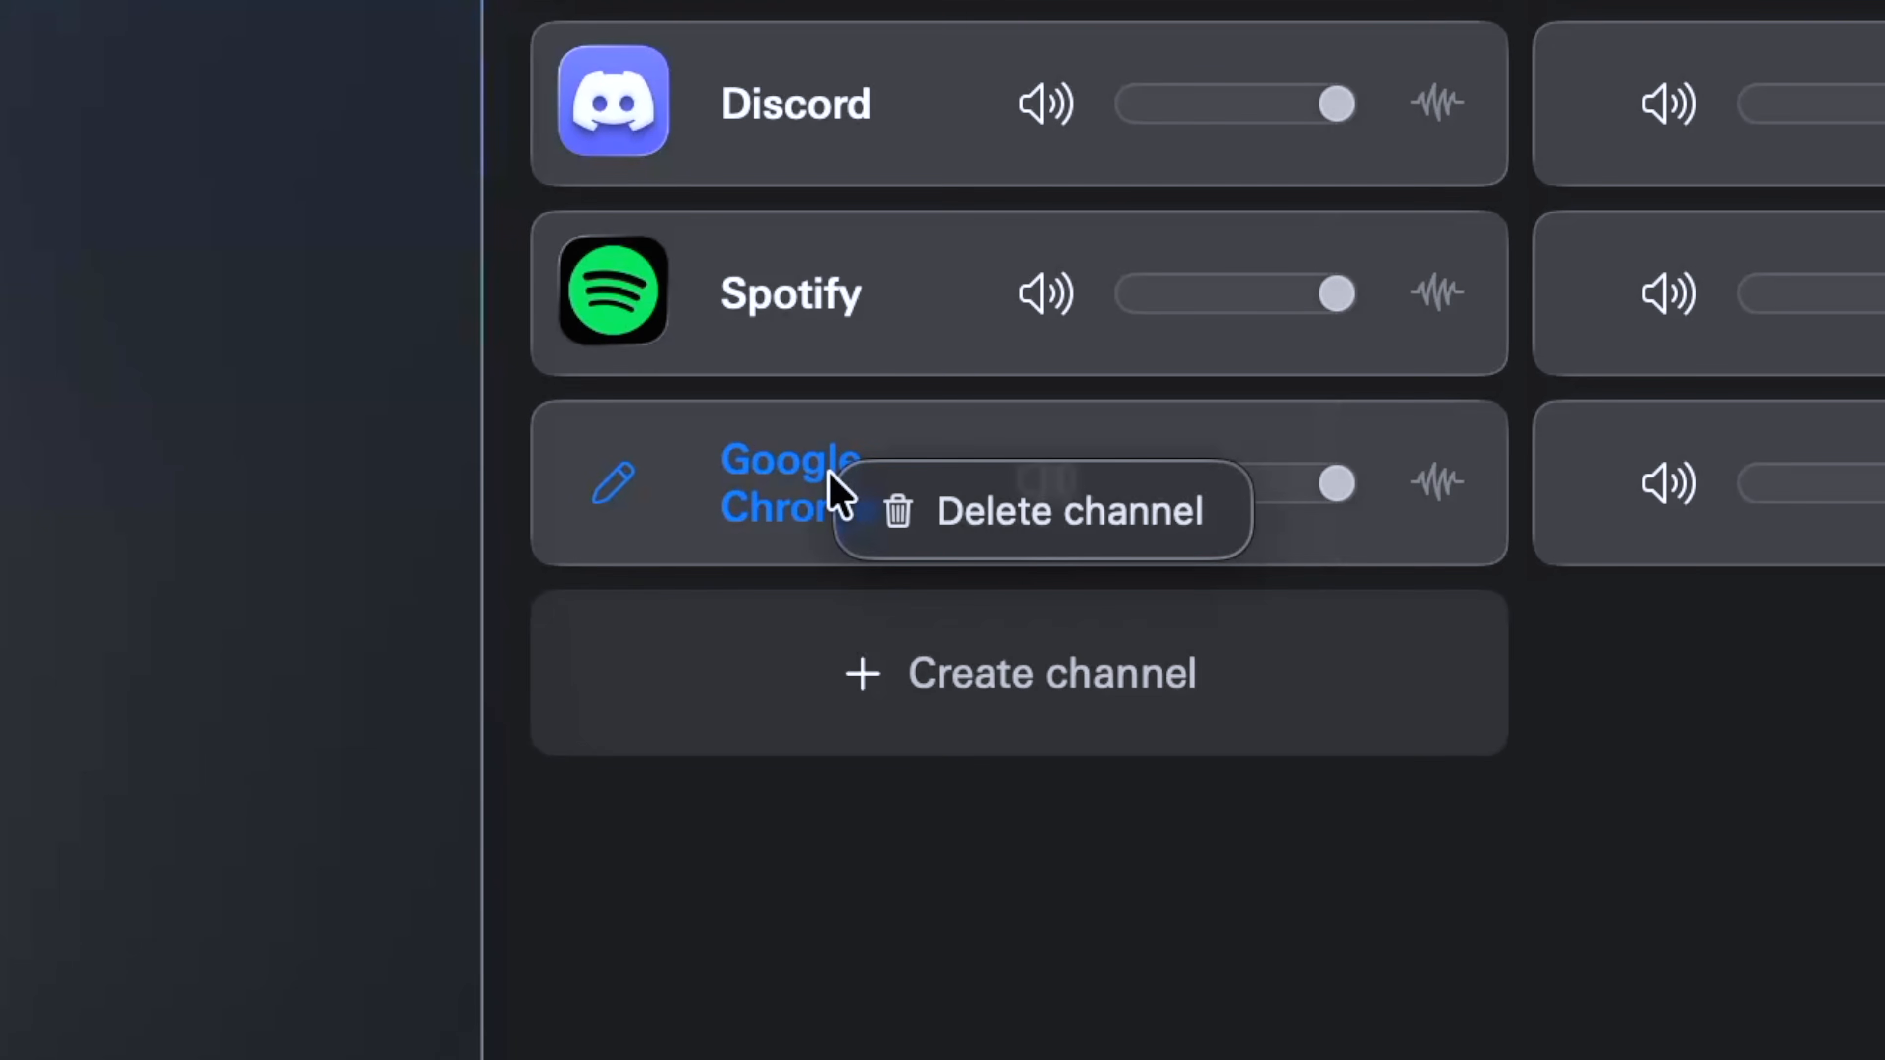
left_click(1014, 526)
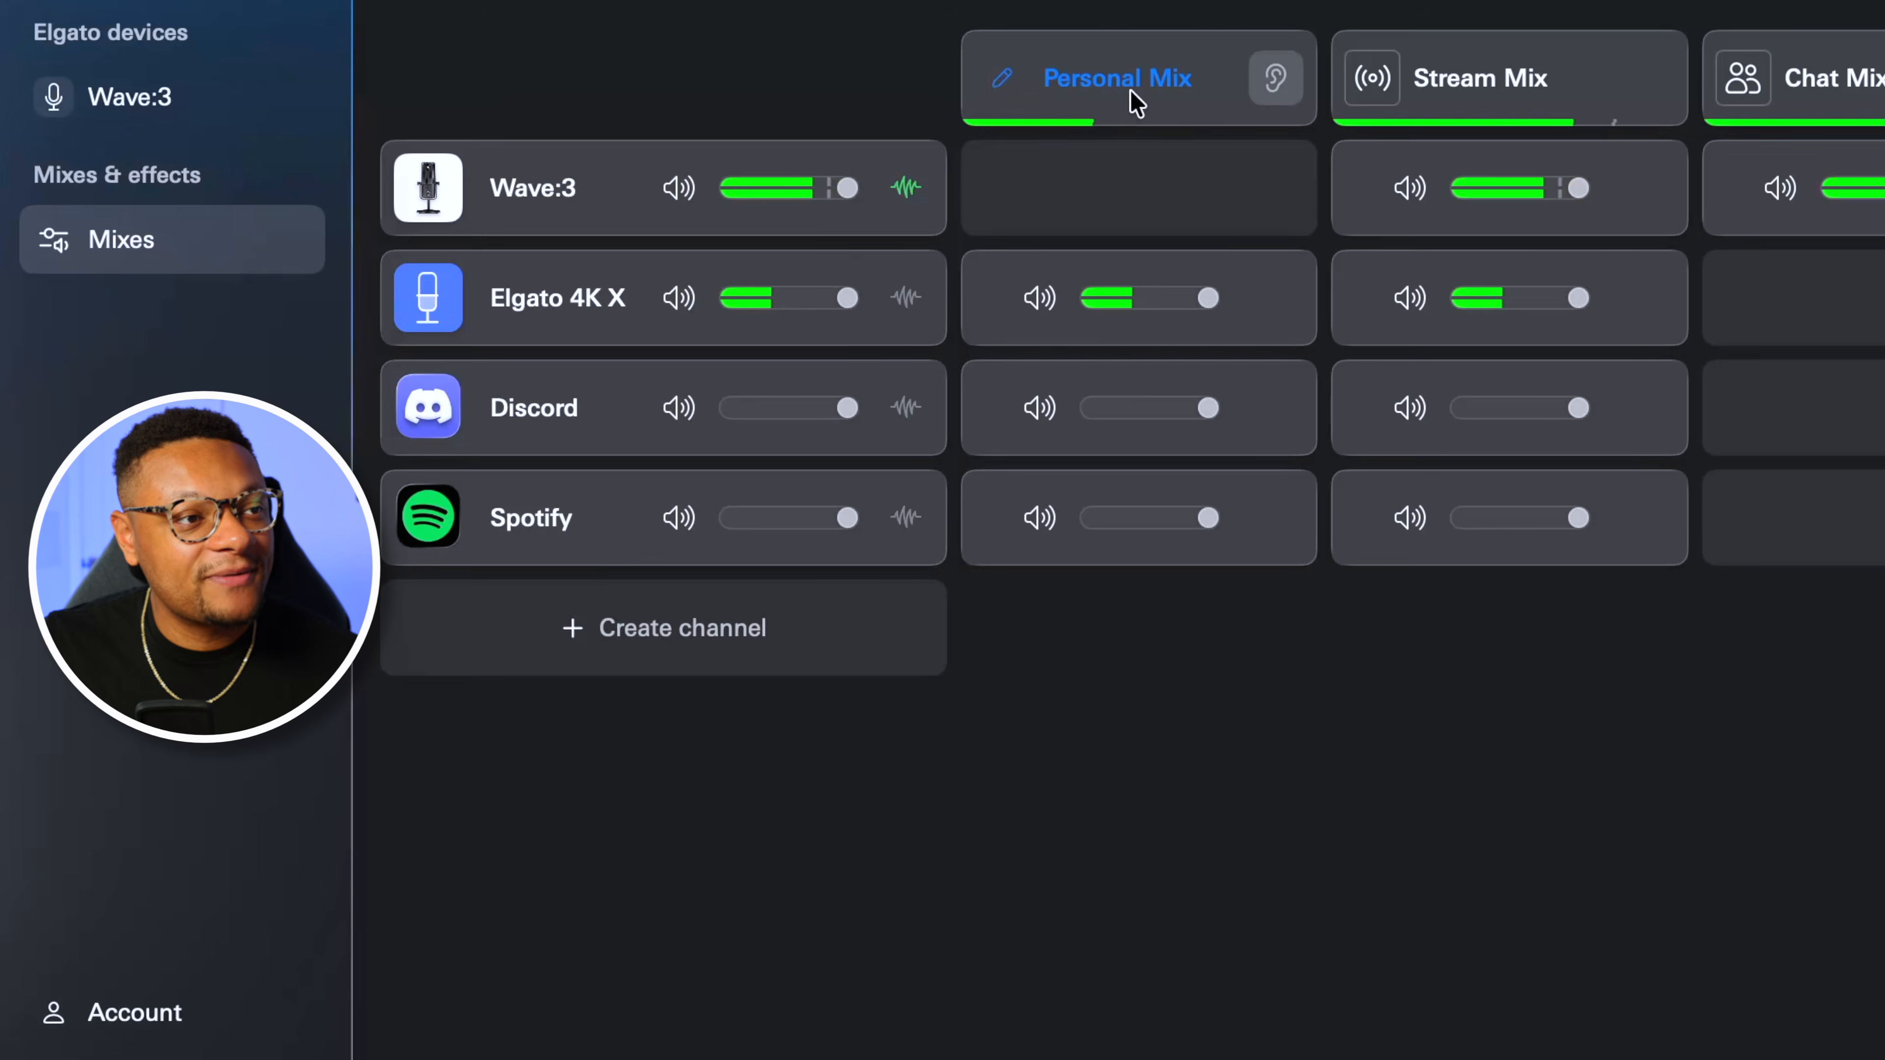
- Add External Headphones as the Personal Mix's audio output and choose the same device as the main output
left_click(987, 185)
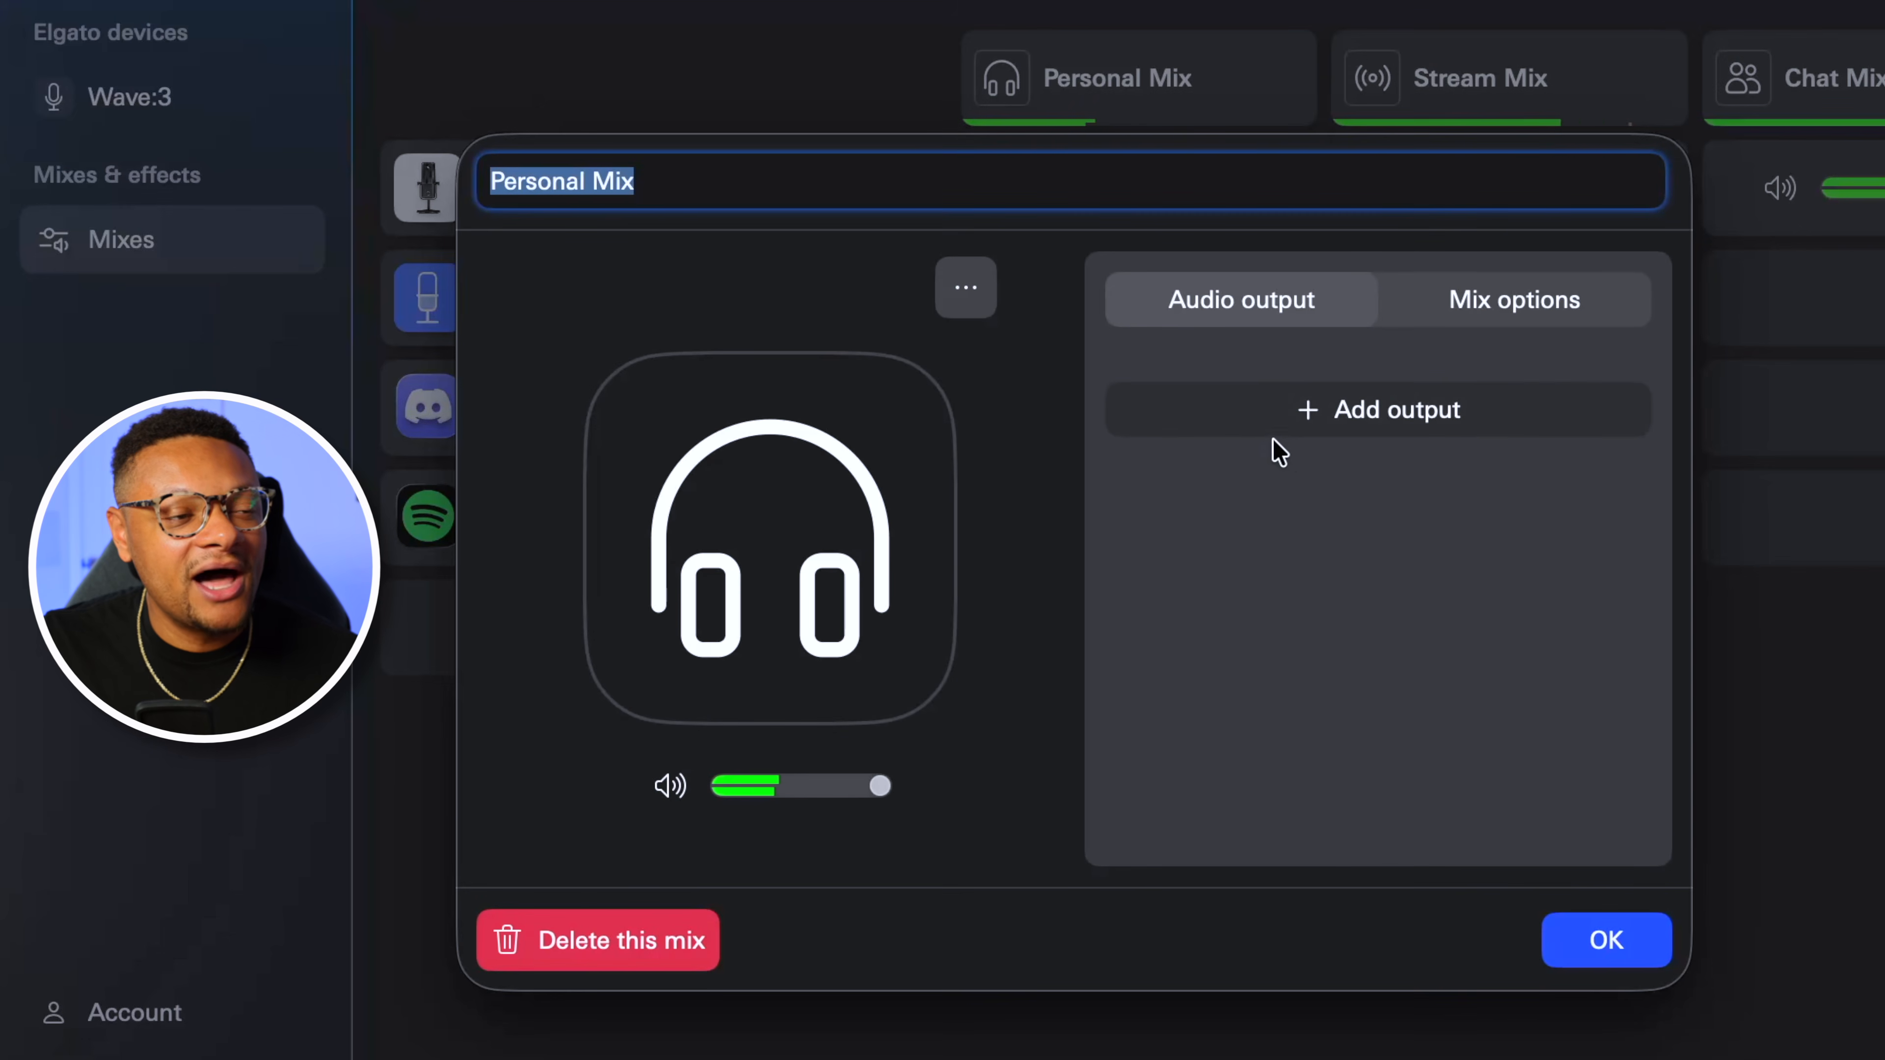
left_click(1402, 420)
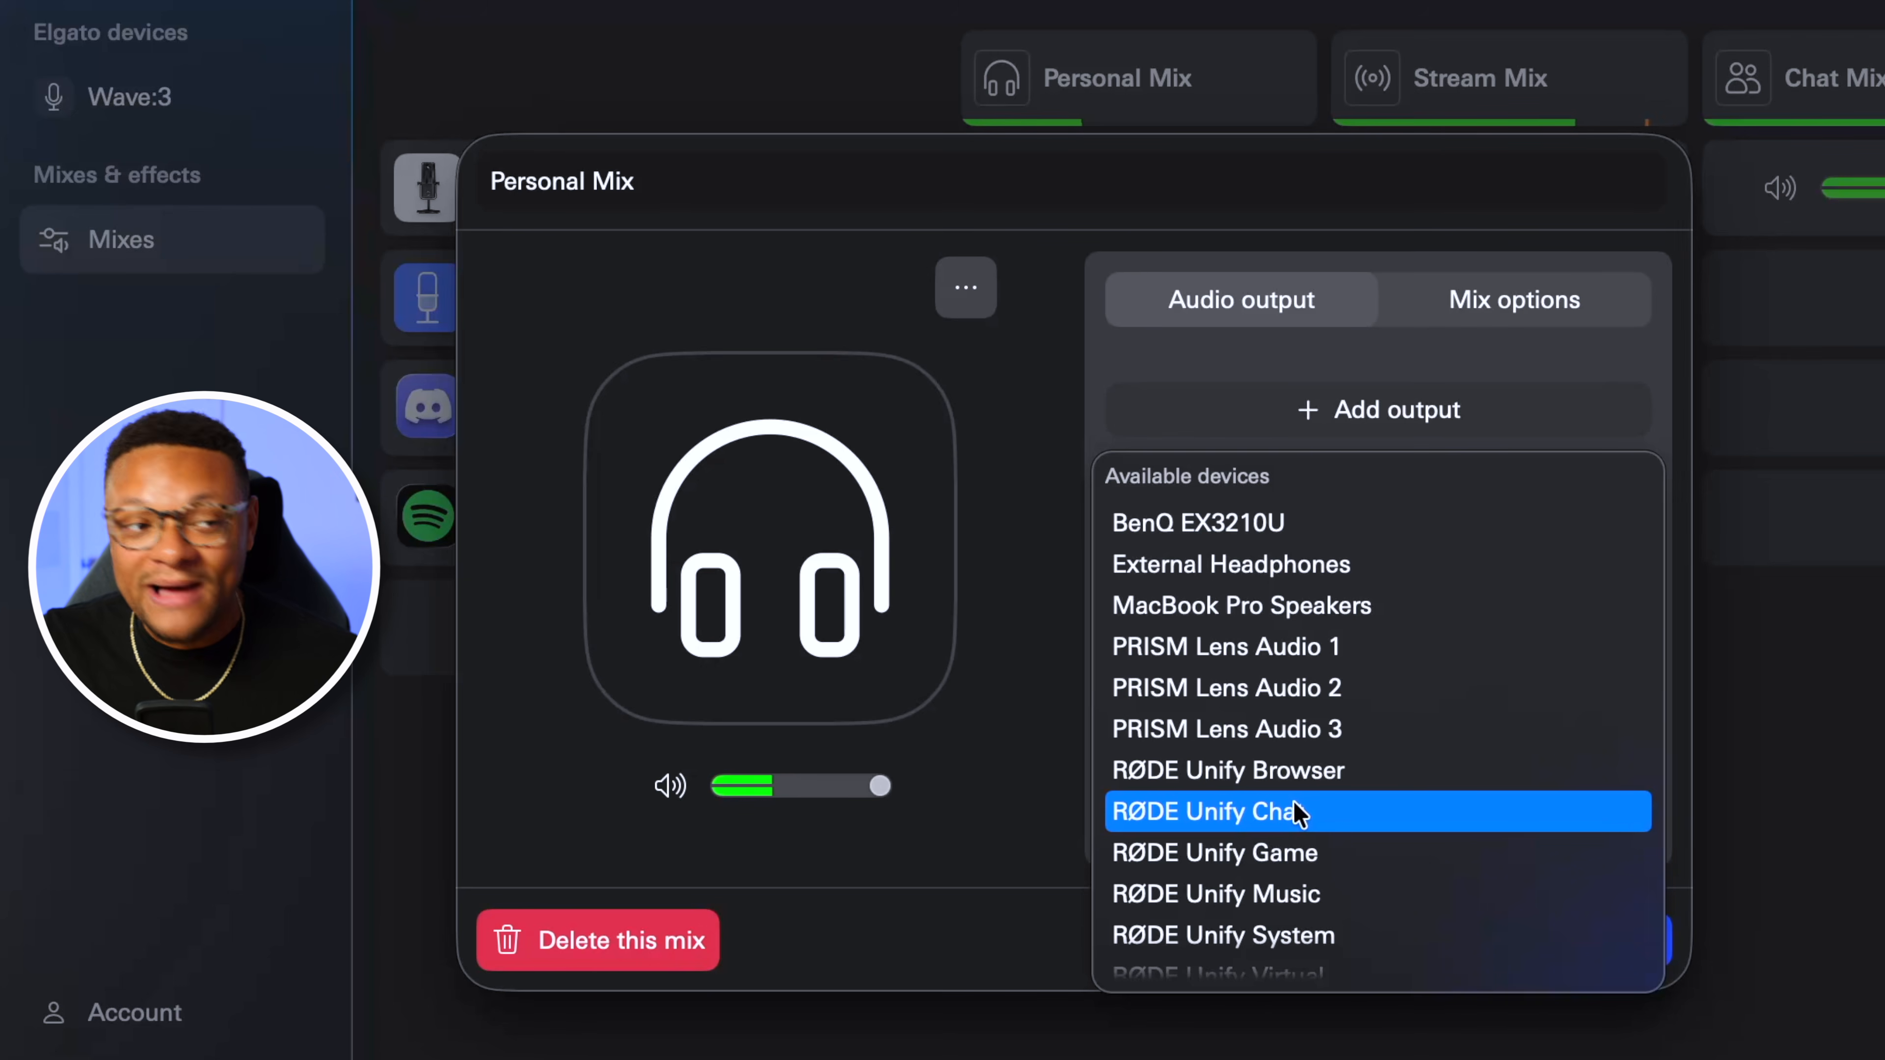
left_click(1319, 570)
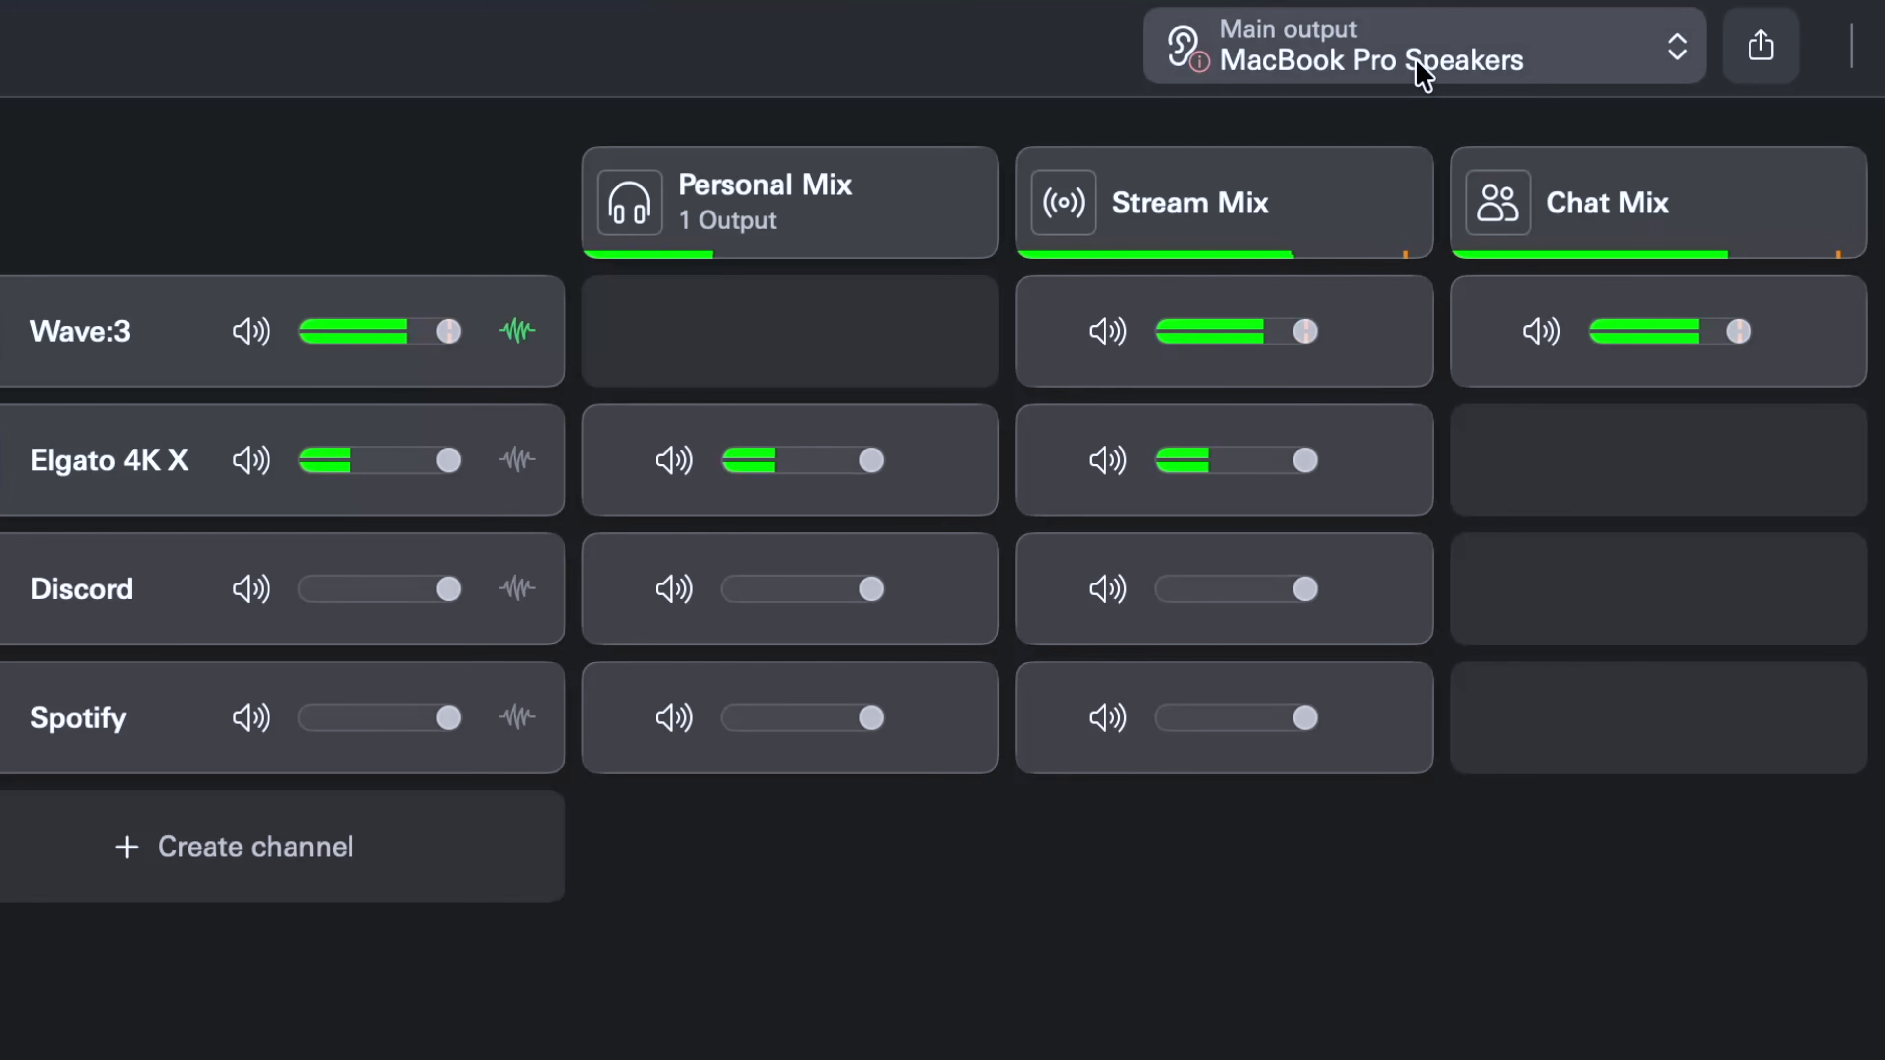
left_click(1419, 71)
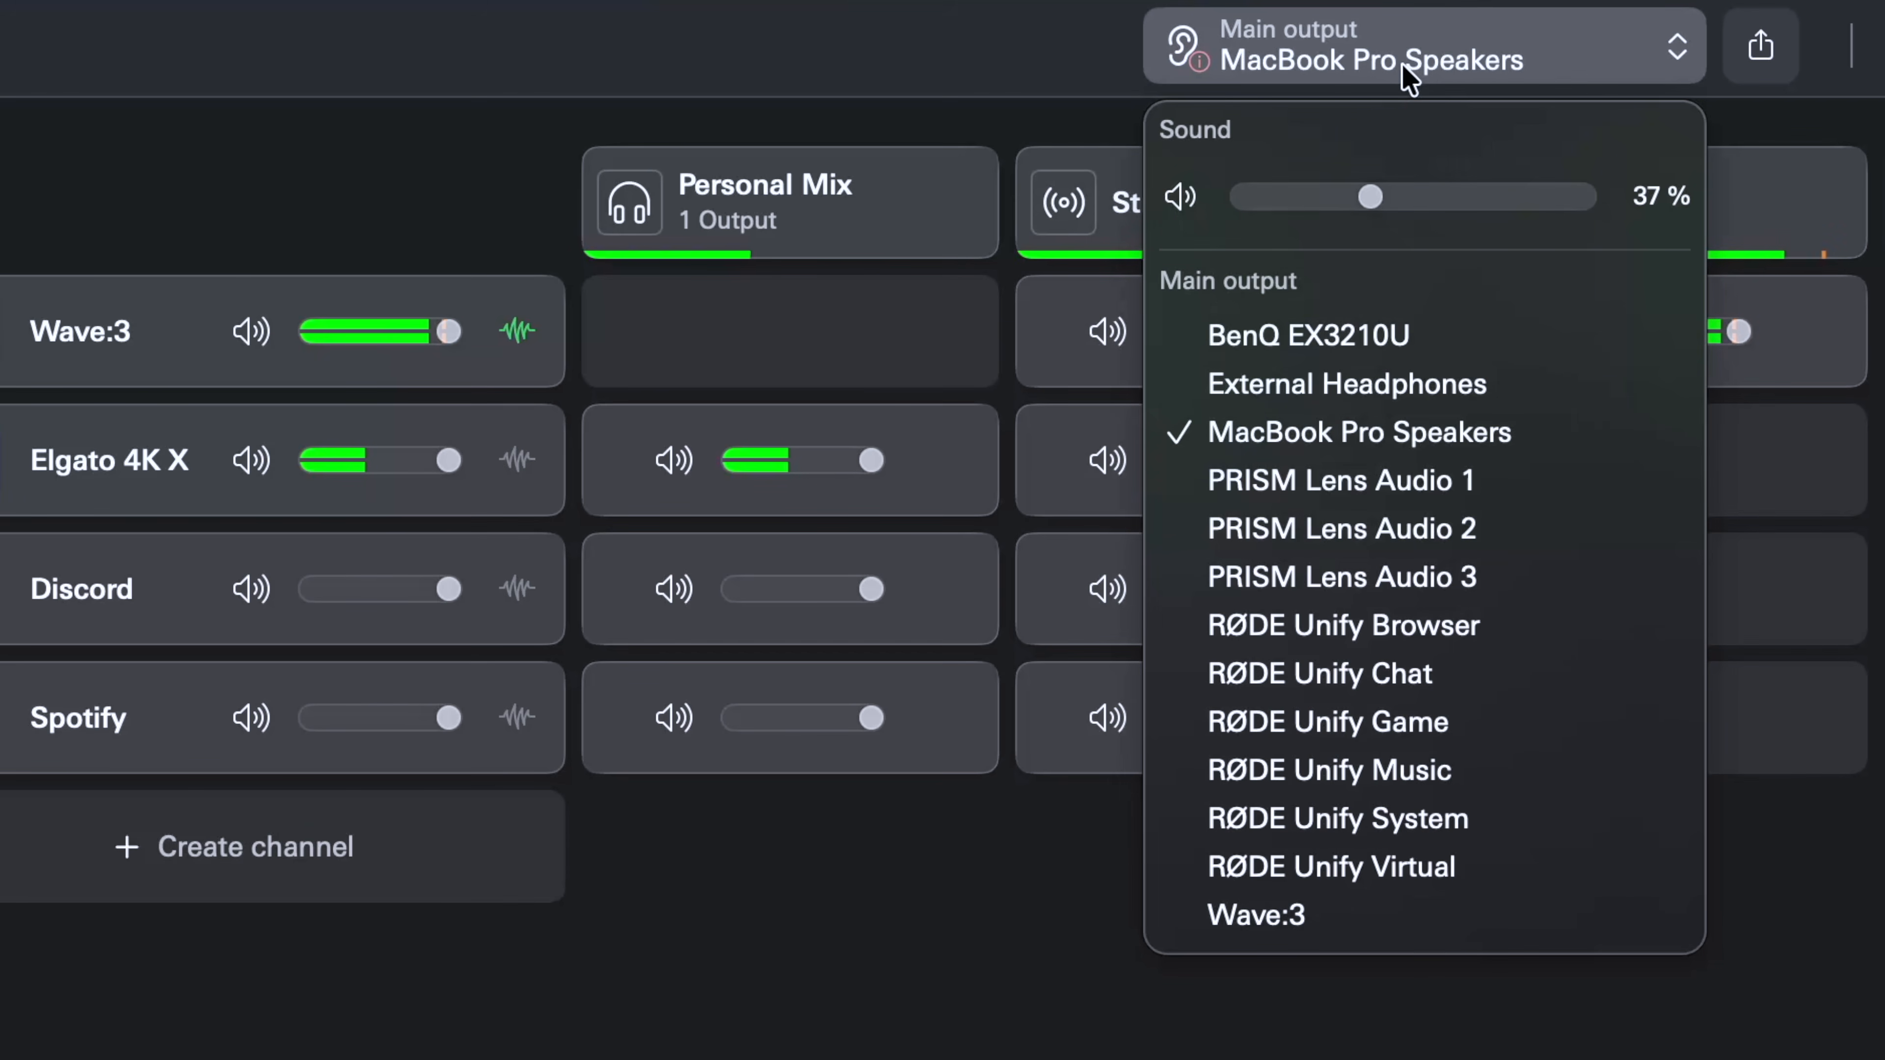
left_click(1454, 385)
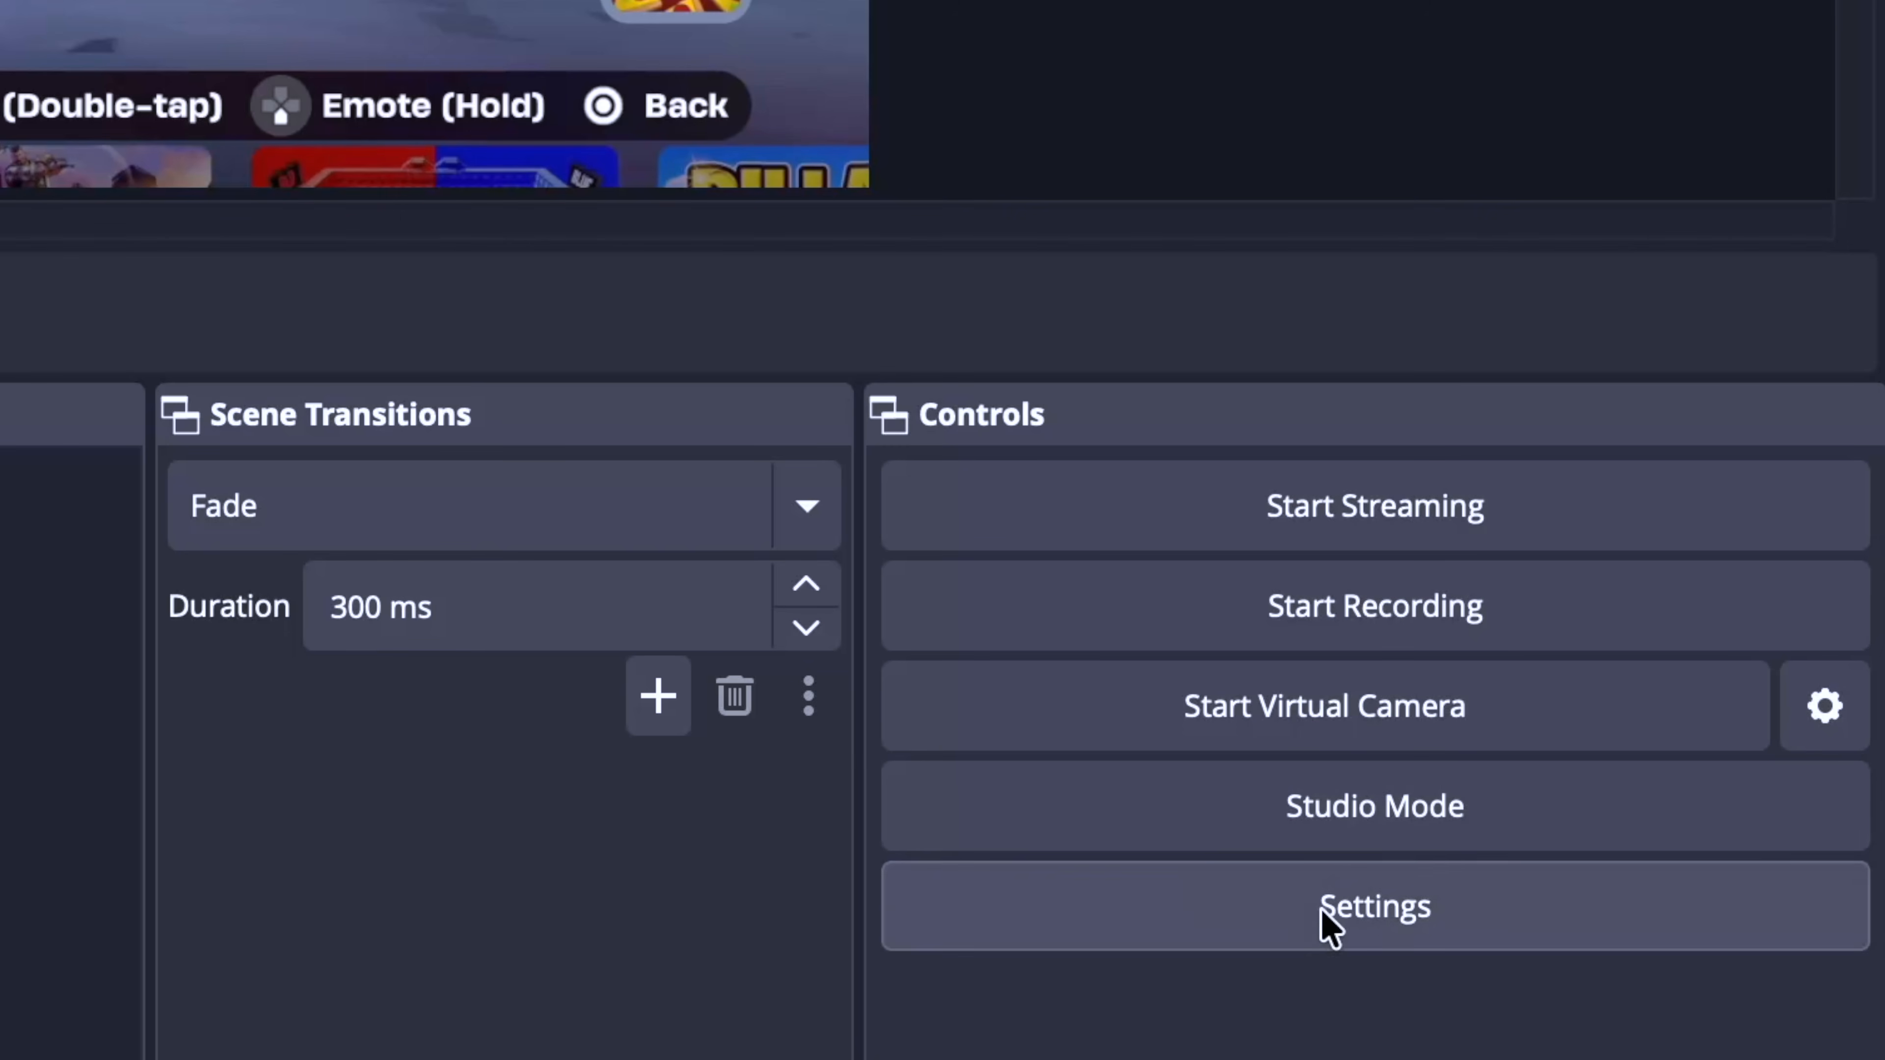
- In OBS Studio's audio settings, set the Mic/Auxiliary Audio device to Stream Mix and save the settings
left_click(1663, 911)
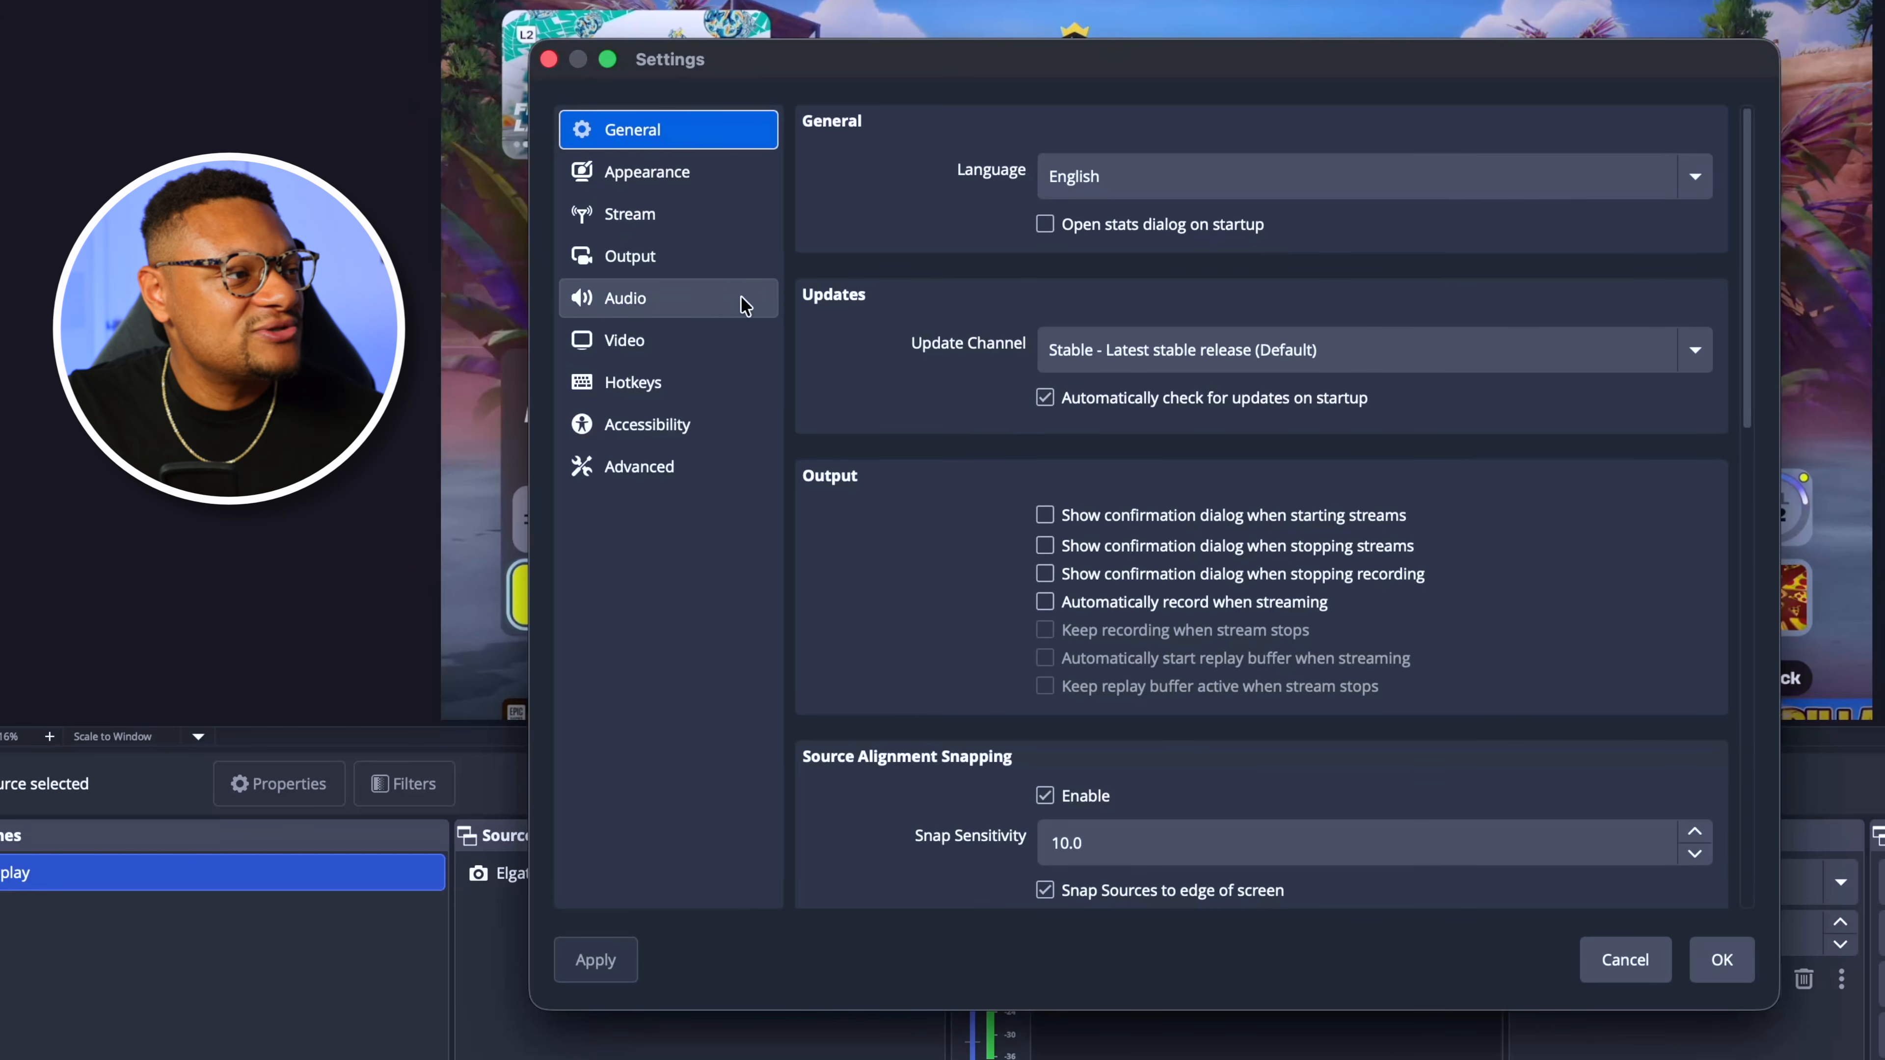
left_click(724, 304)
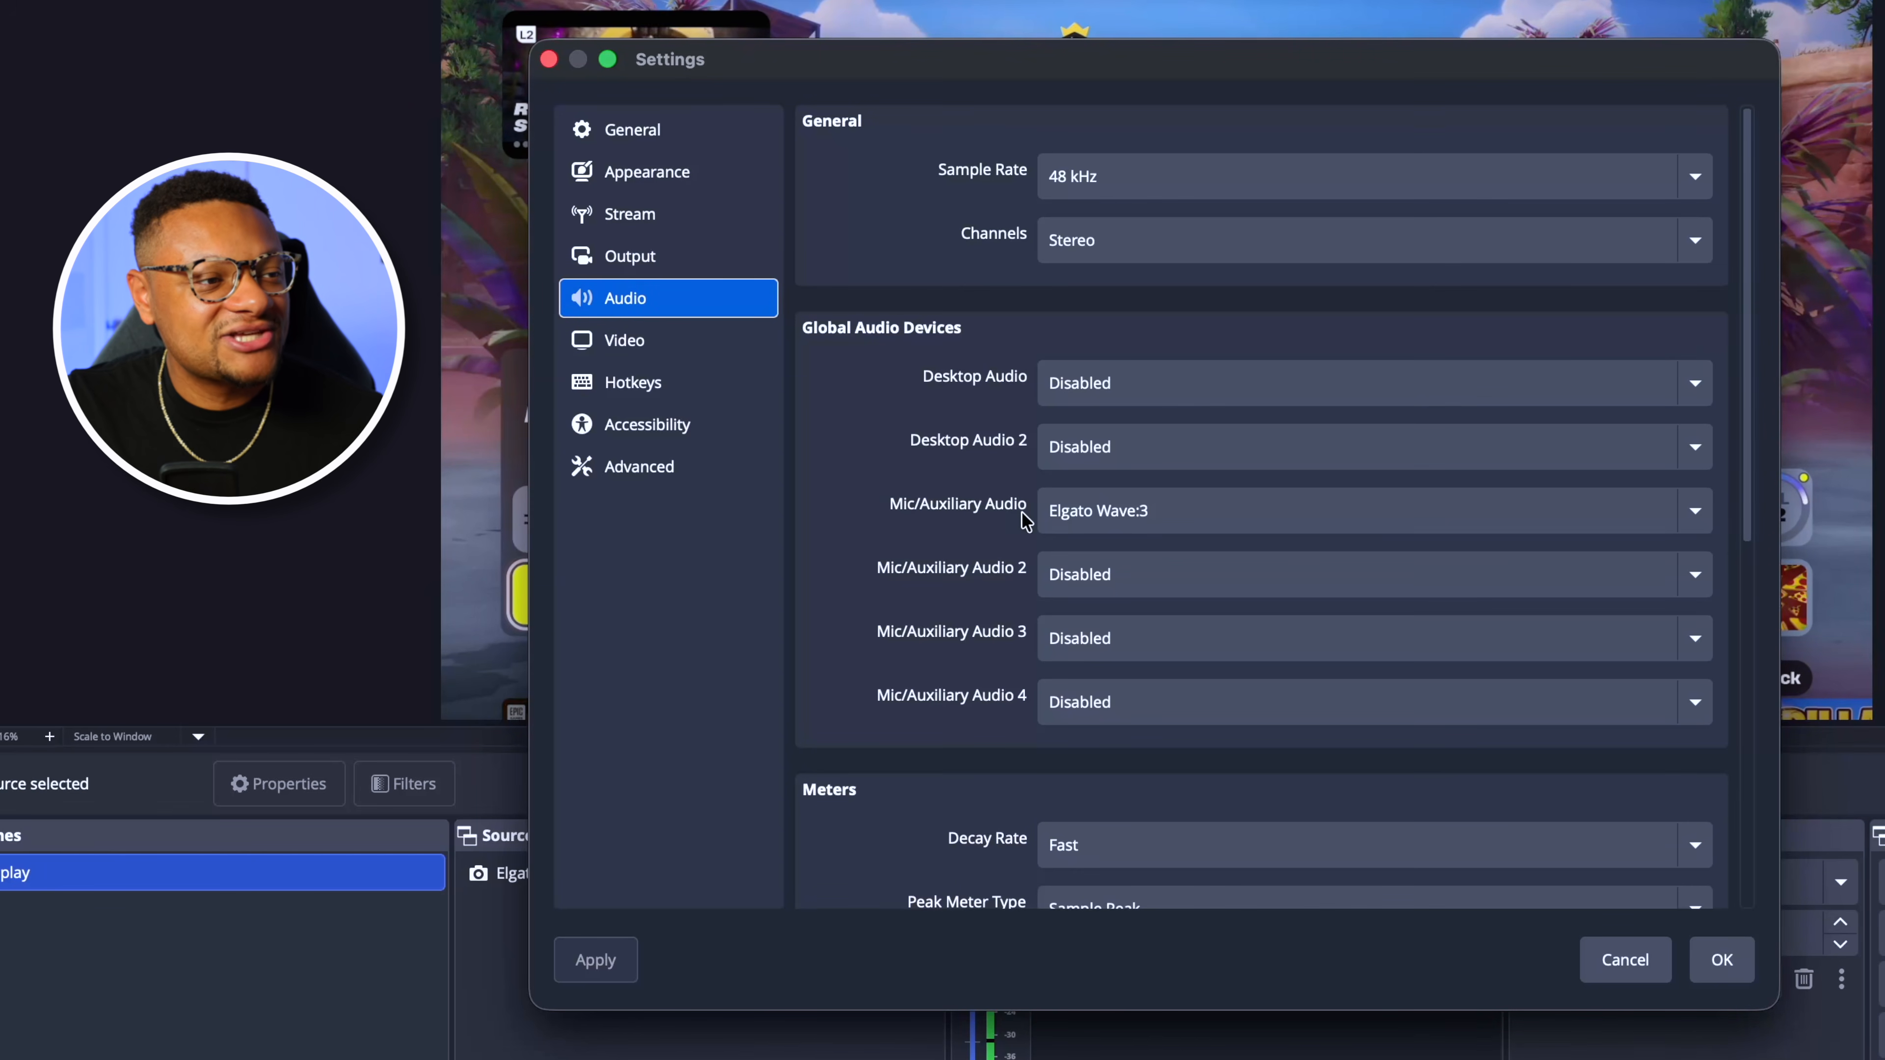
left_click(1187, 513)
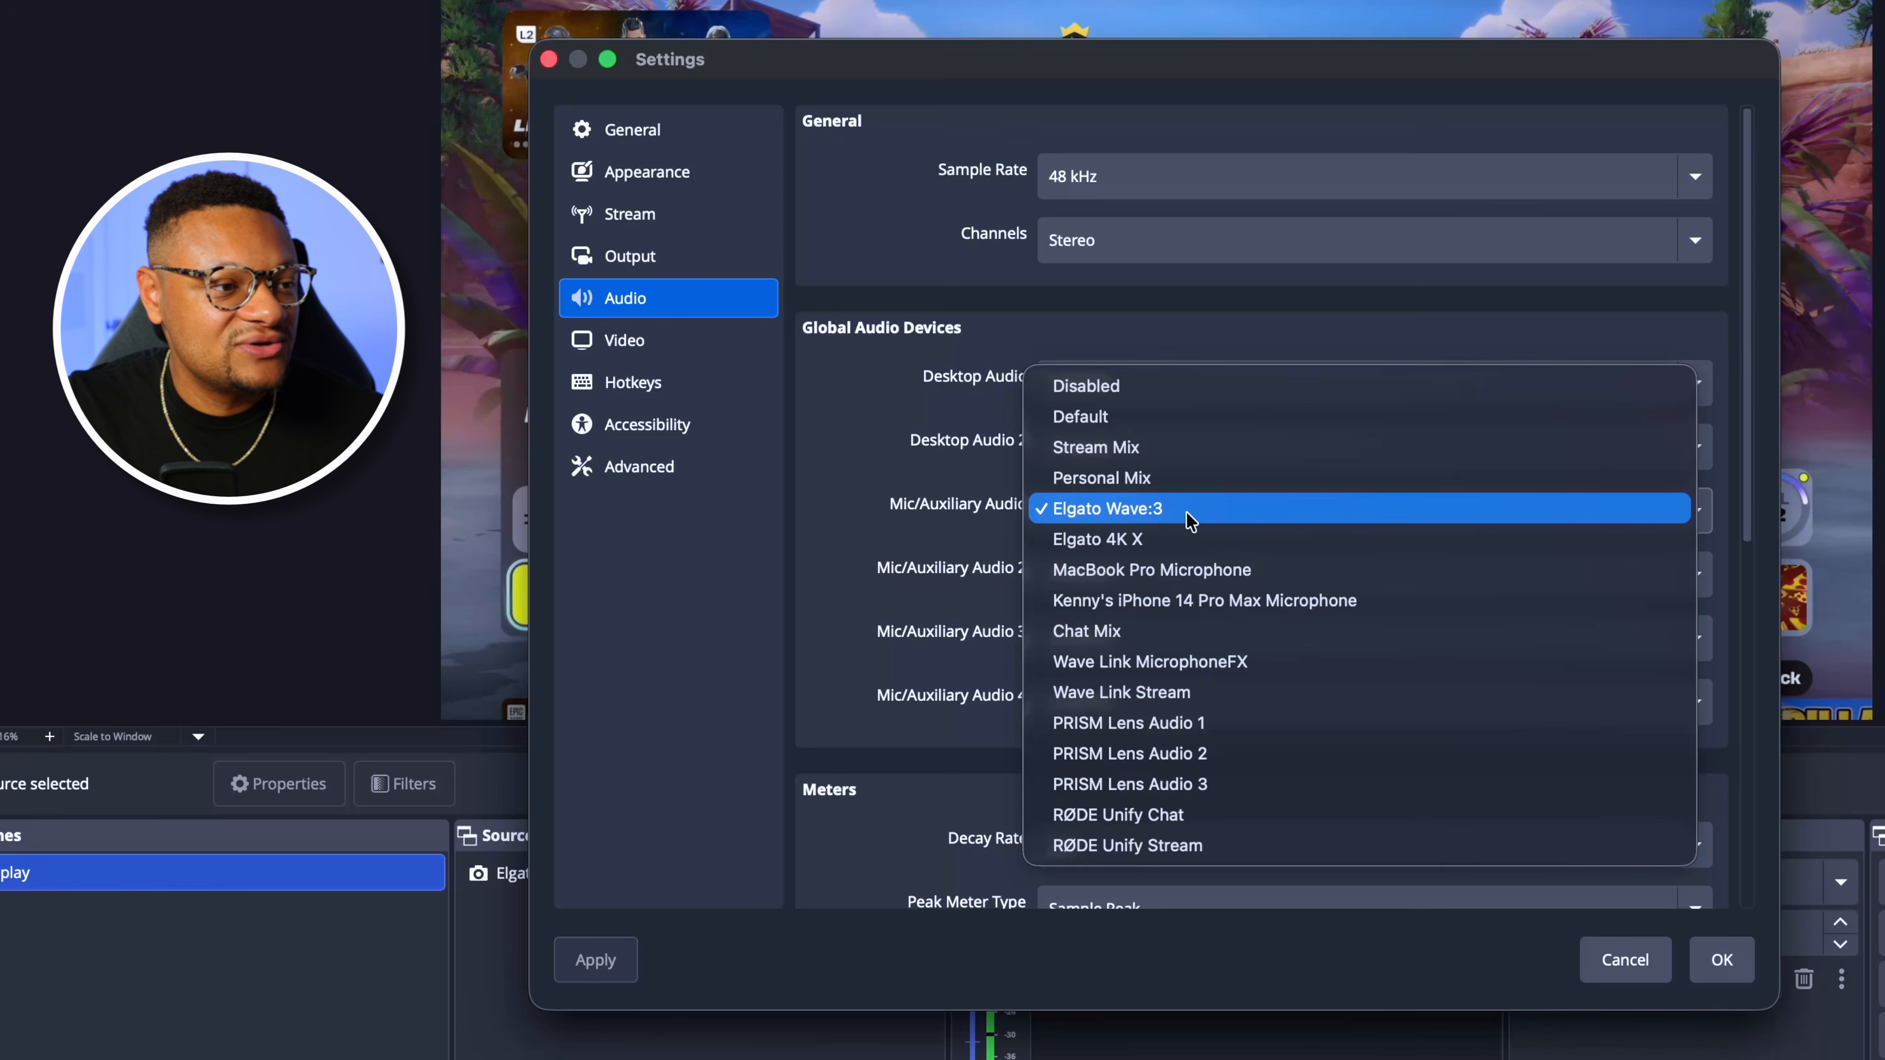
left_click(1188, 461)
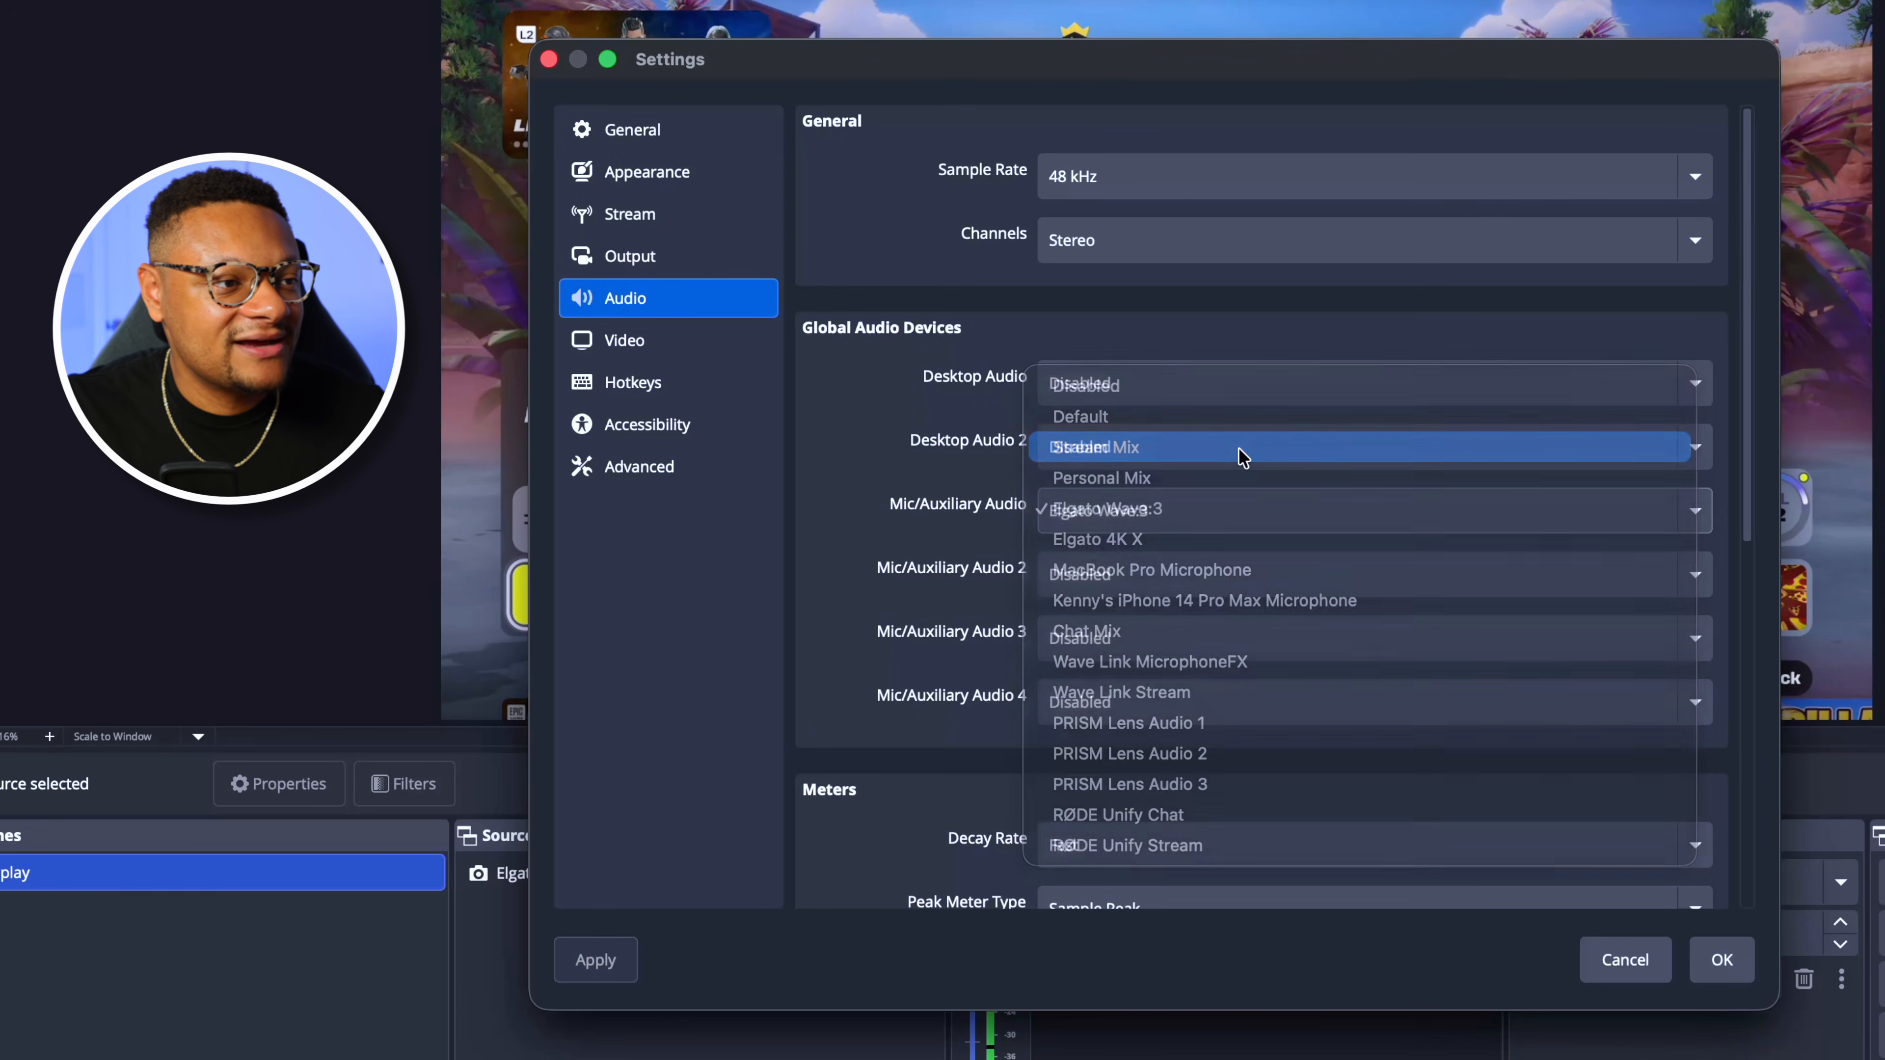
left_click(1721, 962)
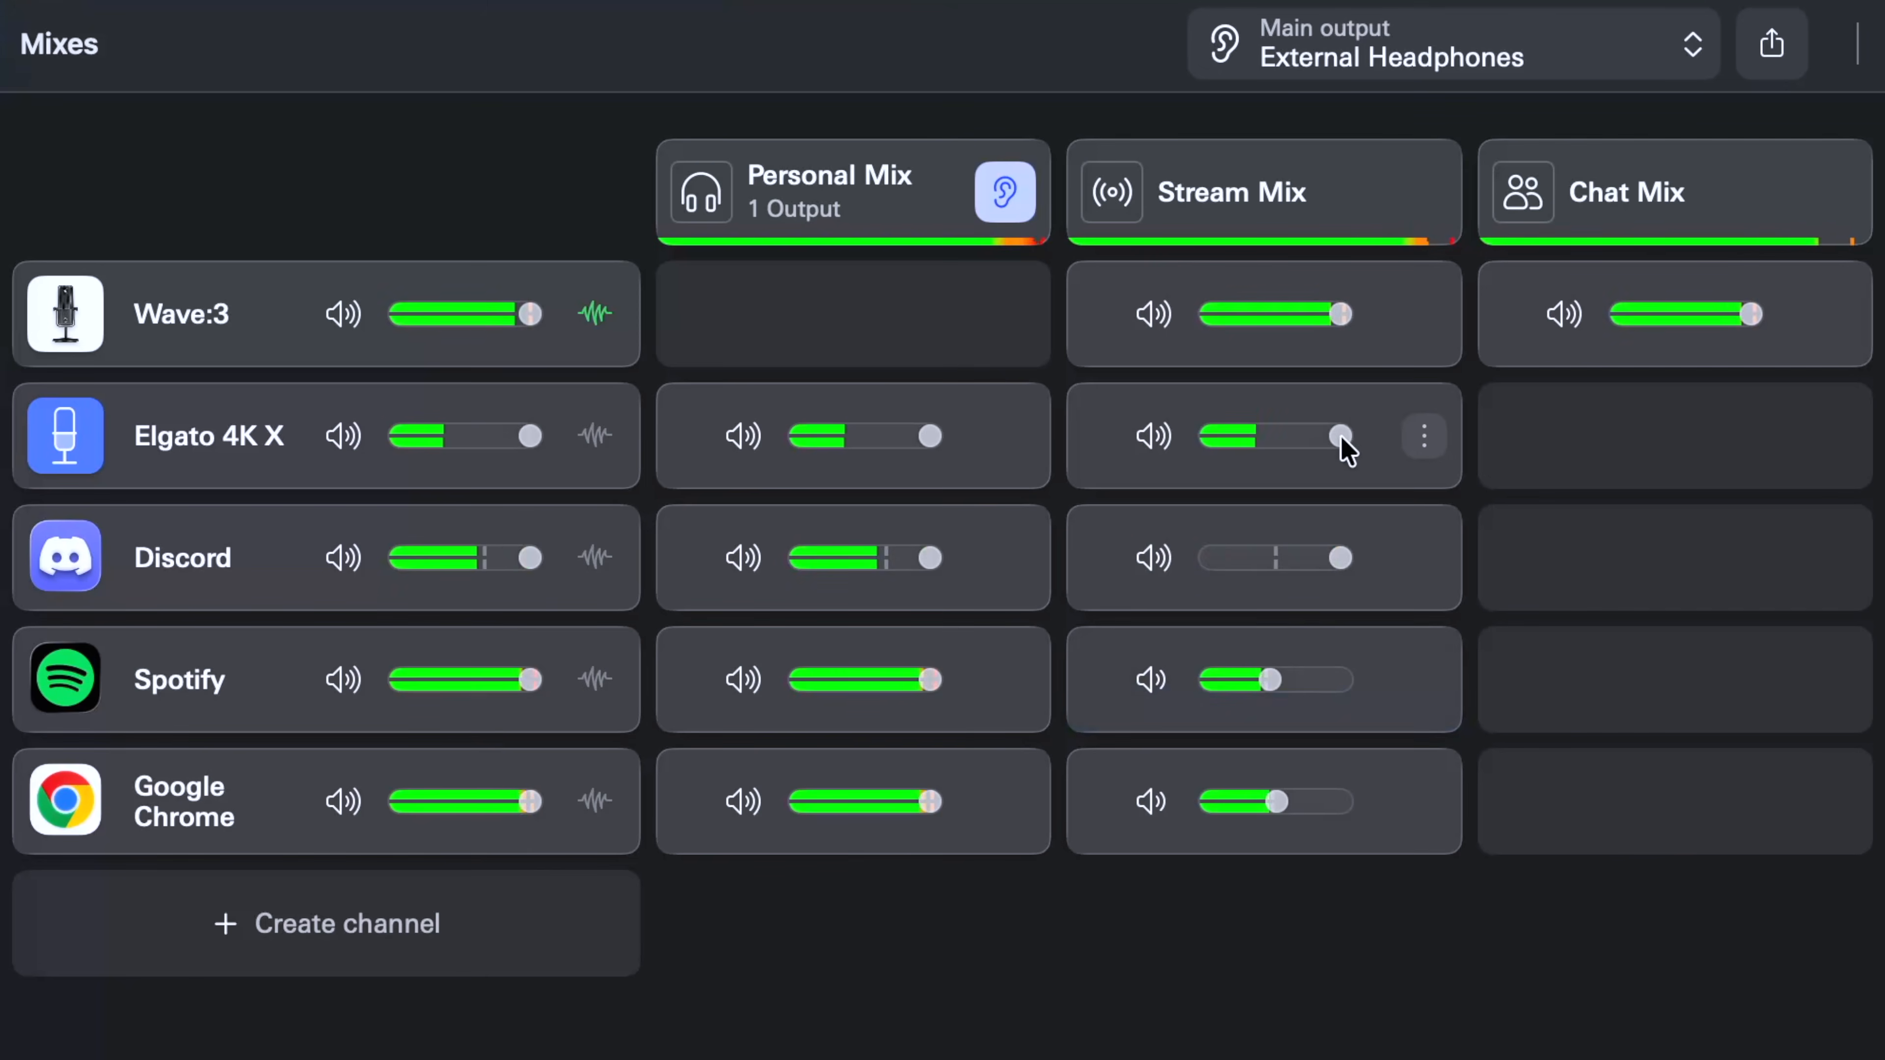
- Back in Wave Link, lower the Stream Mix volume of Elgato 4K X to 53 % and Discord to slightly below full
left_click_drag(1338, 438, 1270, 438)
left_click_drag(1341, 560, 1328, 560)
left_click_drag(1270, 438, 1282, 438)
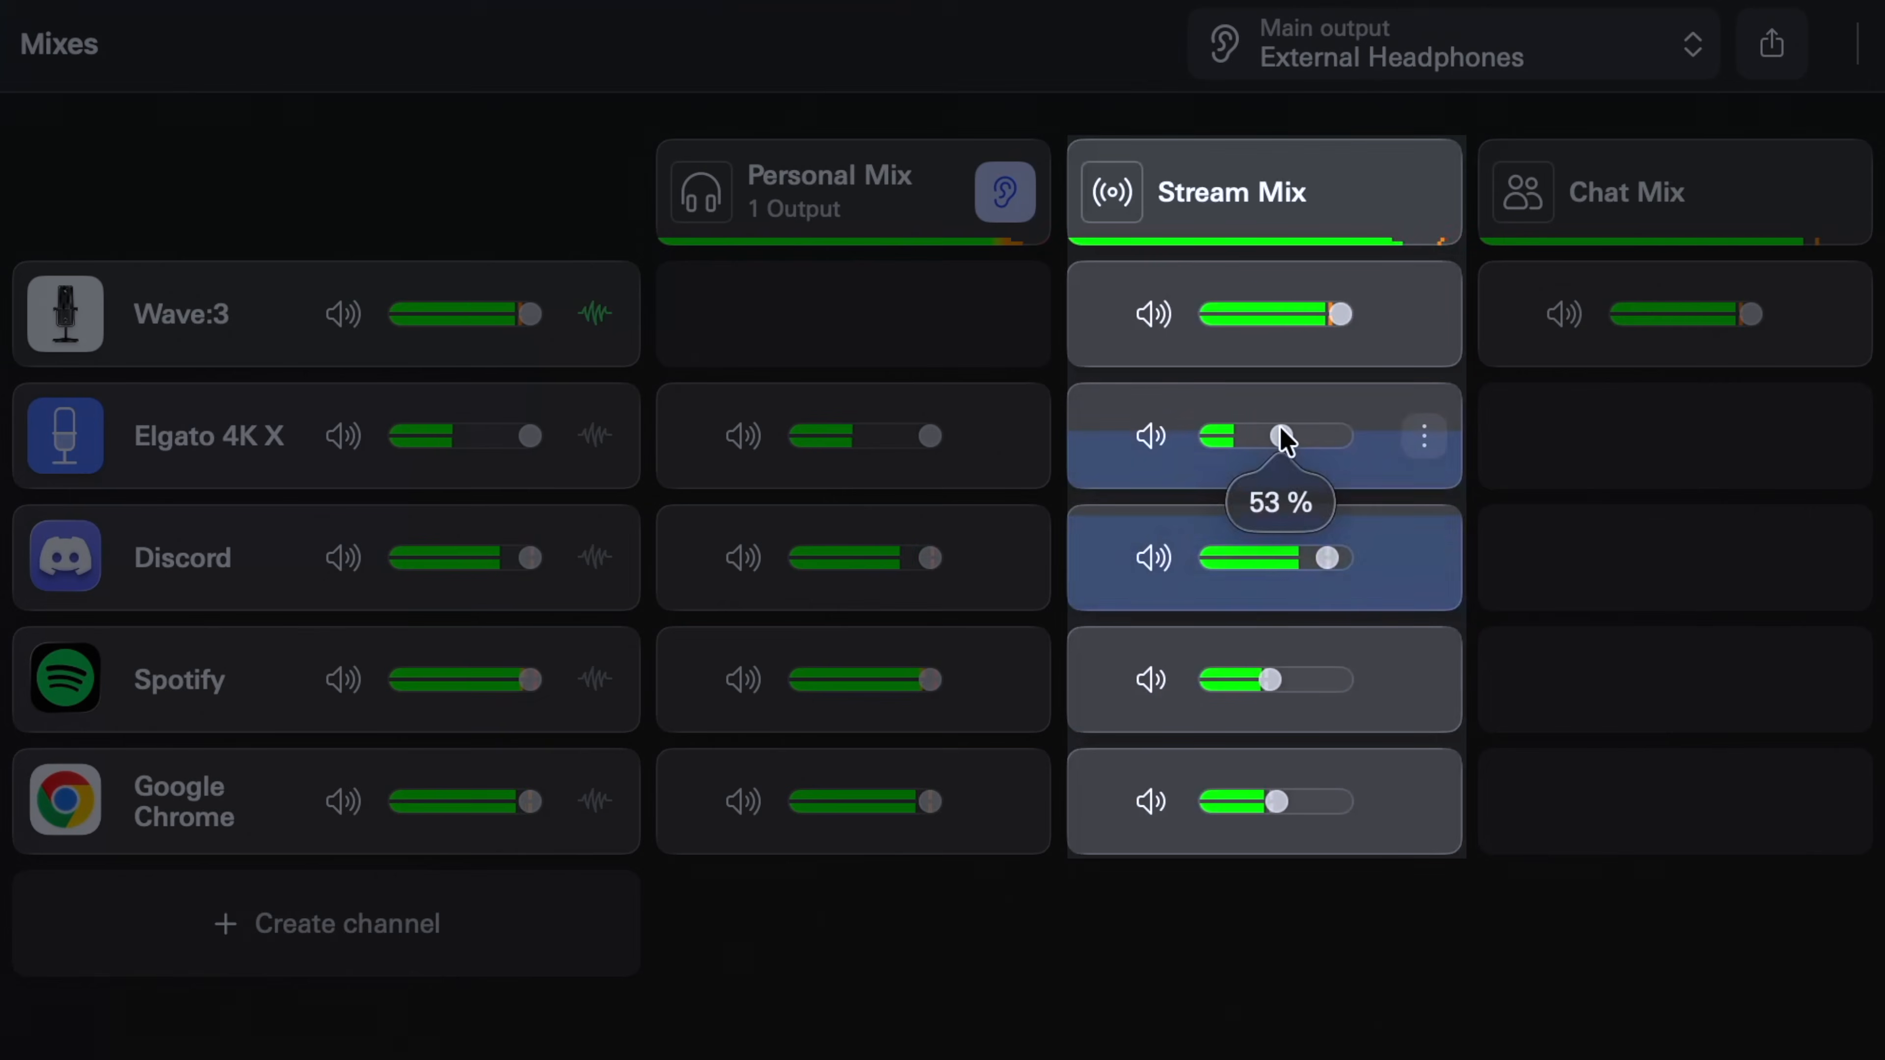